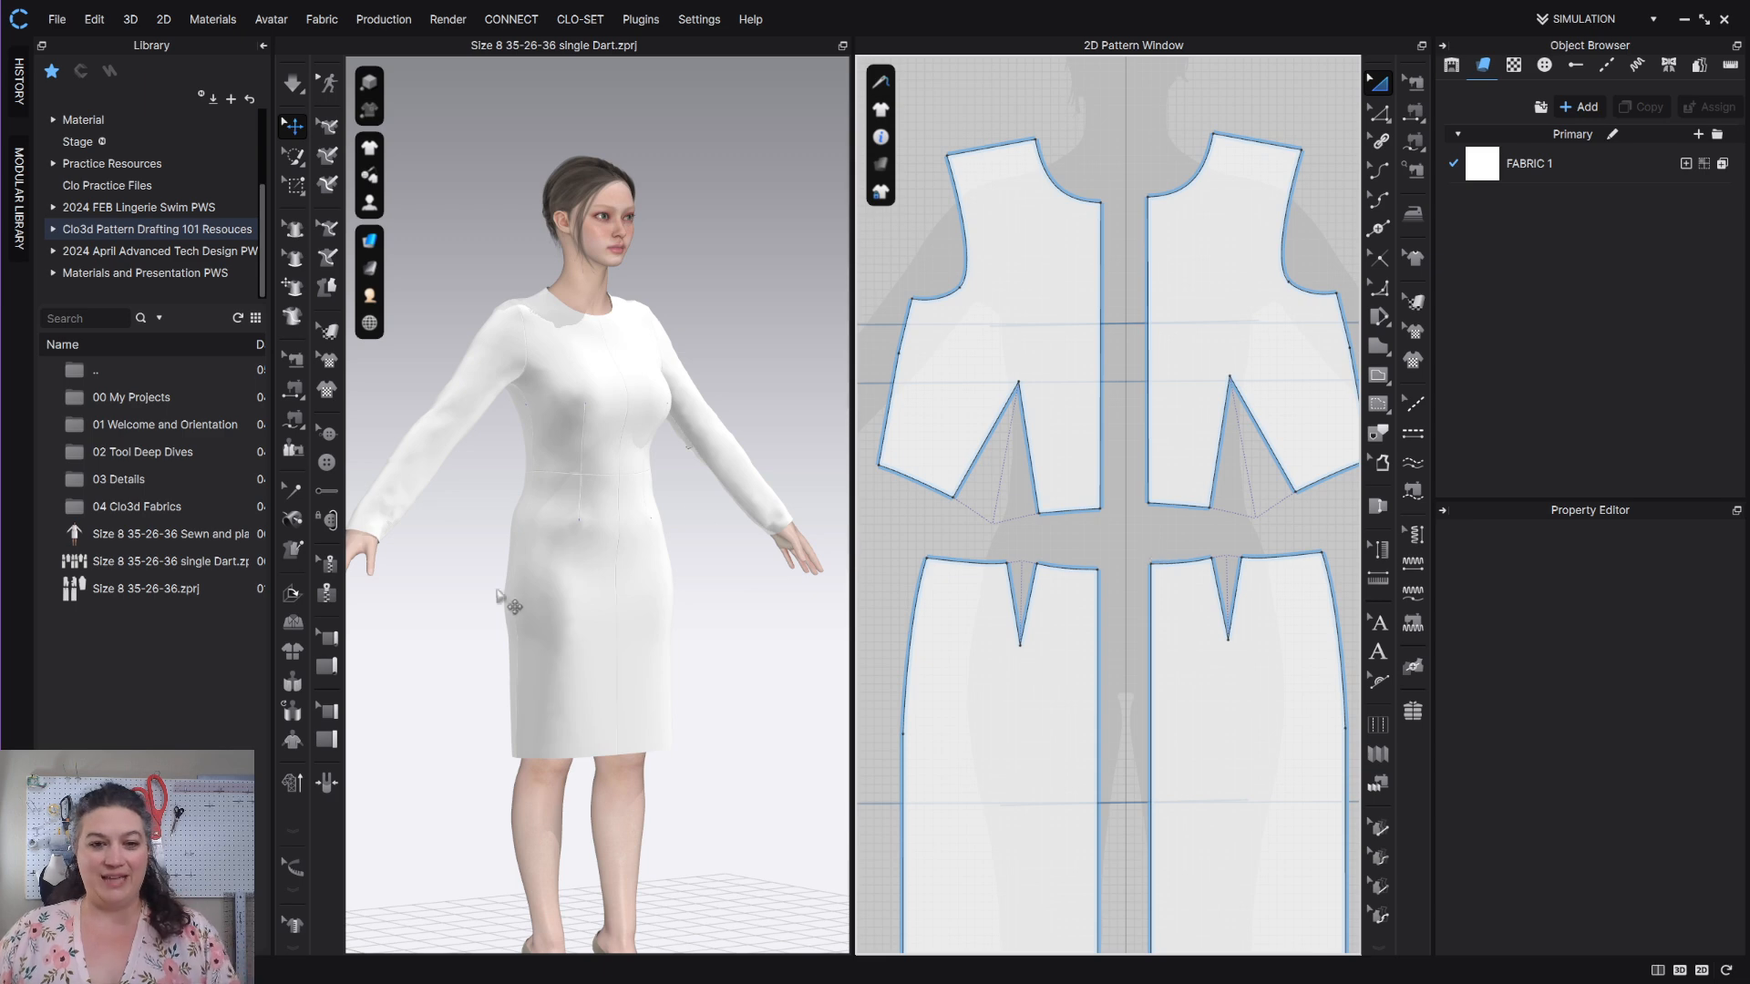
Display the garment in schematic render style and collapse the render's settings window.
{"action": "left_click", "coordinate": [369, 110]}
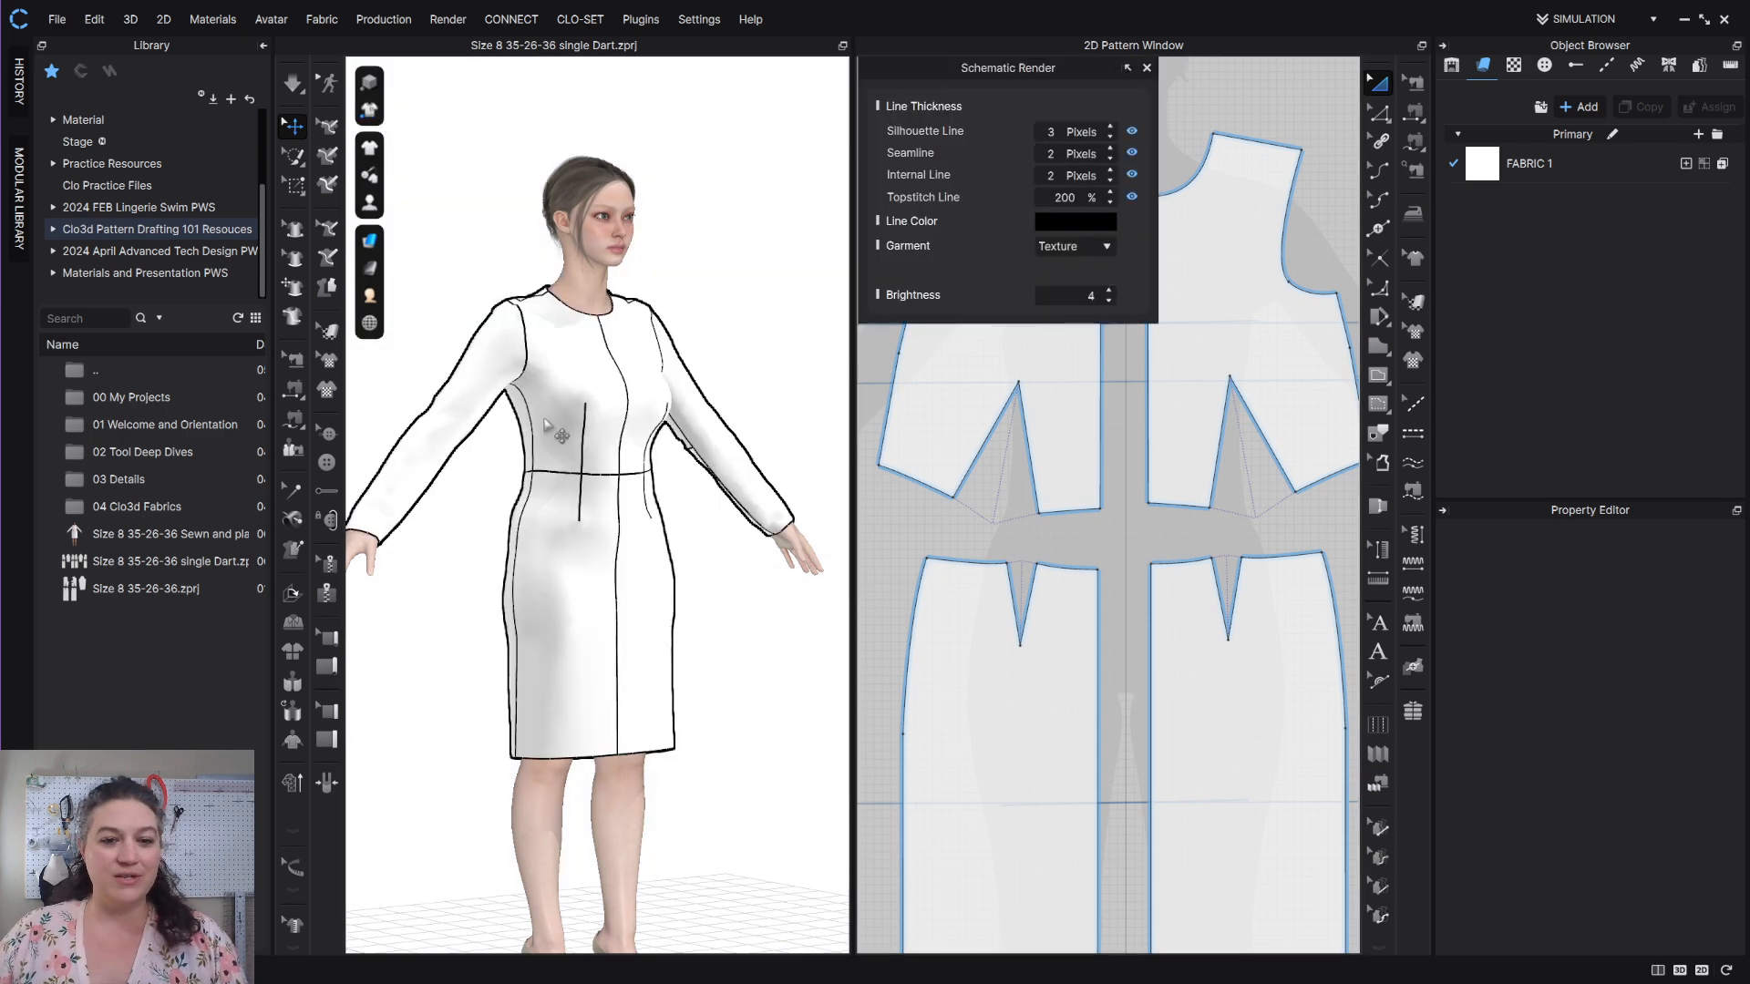
{"action": "scroll", "coordinate": [556, 431], "scroll_direction": "up", "scroll_amount": 2}
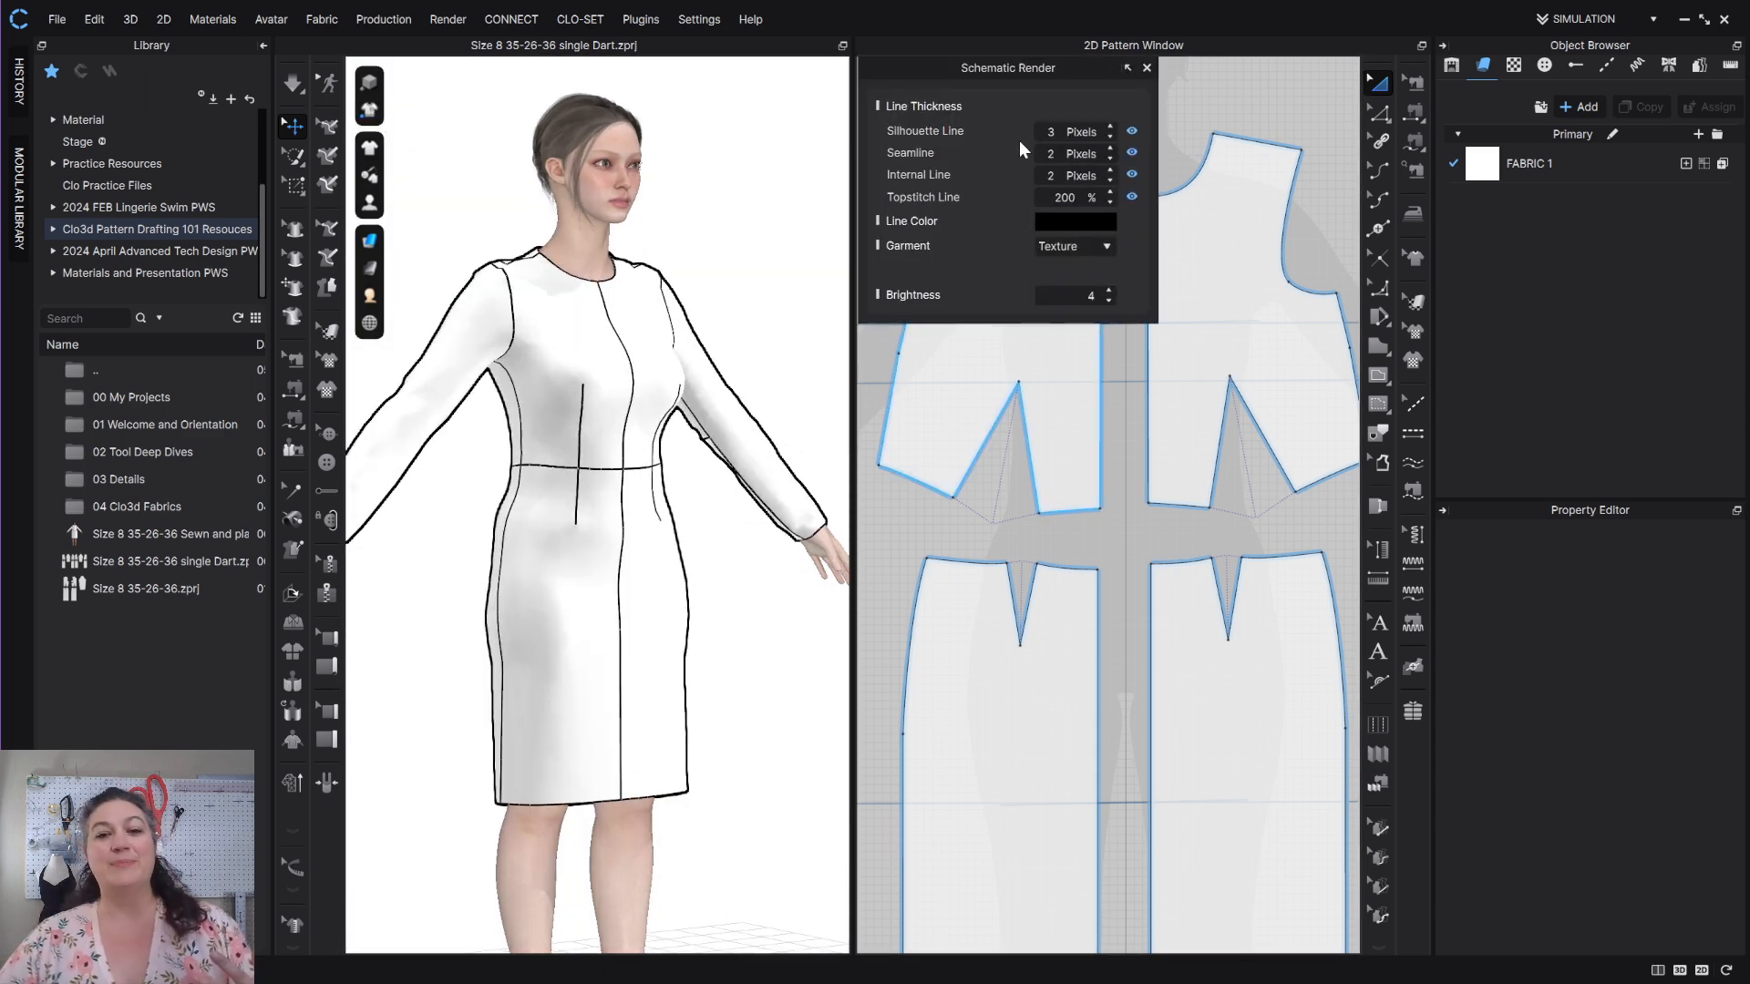
{"action": "left_click", "coordinate": [1128, 70]}
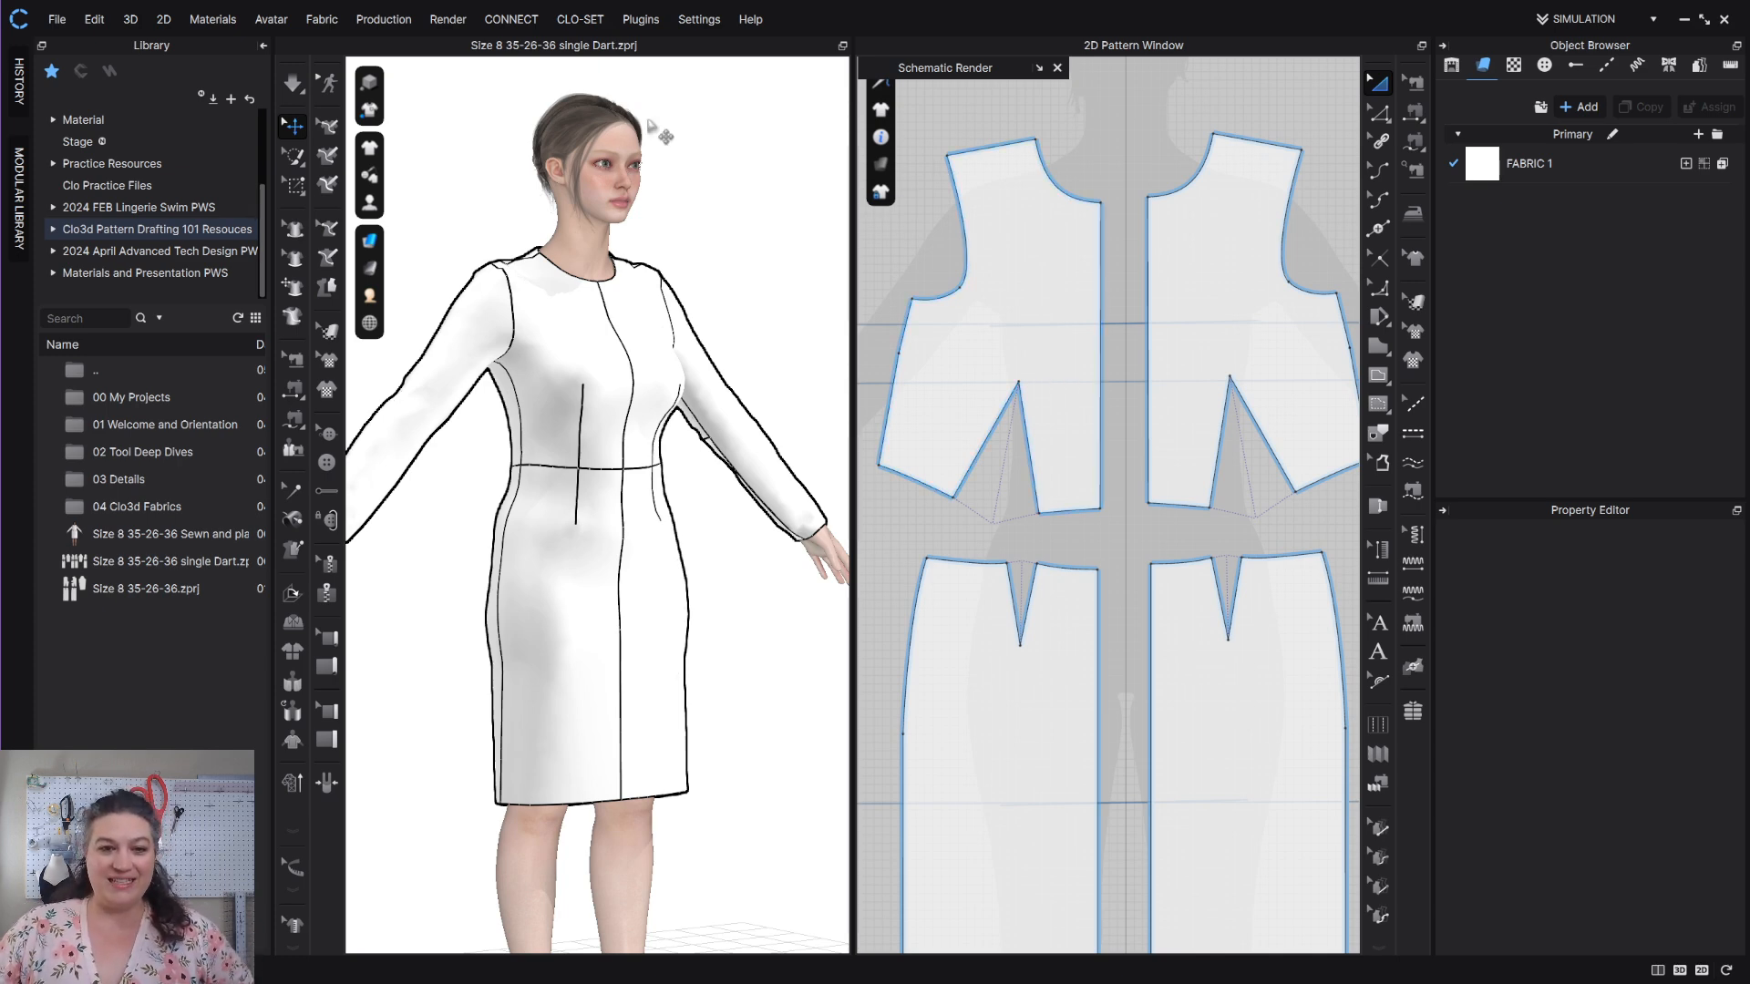
{"action": "right_click_drag", "start_coordinate": [589, 352], "coordinate": [852, 497]}
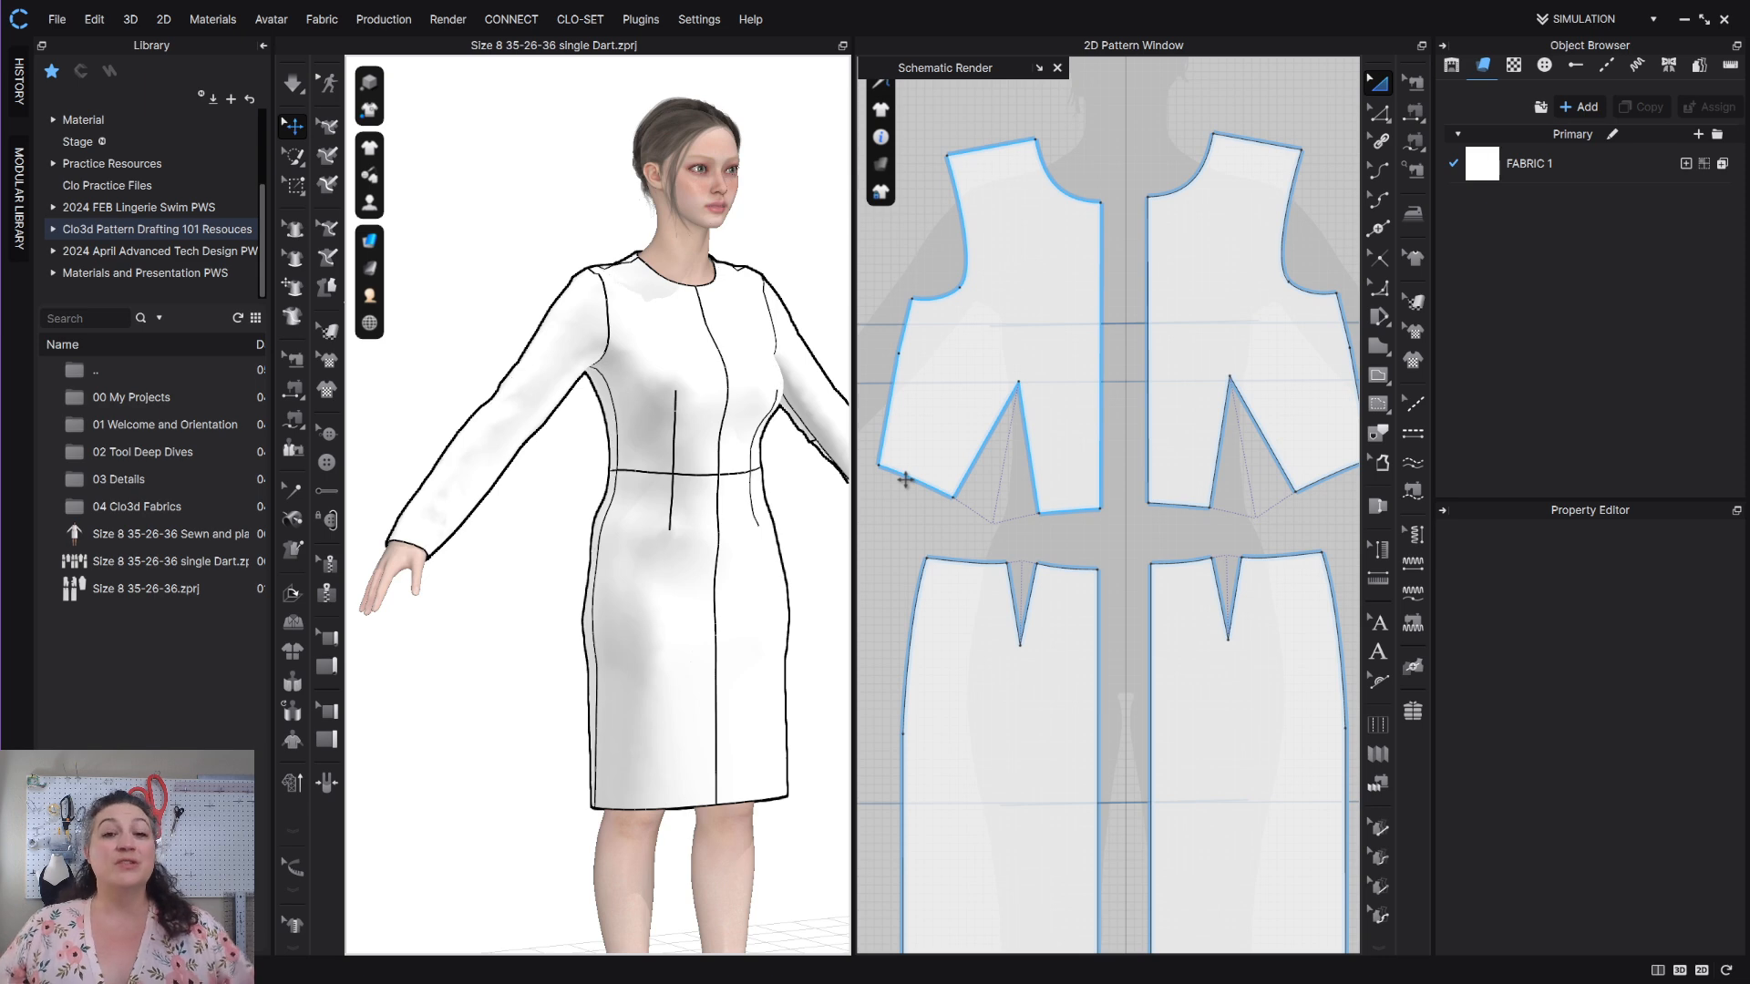
Reset the 3D arrangement of the selected front bodice piece so it lies flat in front of the avatar, and clear the selection.
{"action": "scroll", "coordinate": [592, 444], "scroll_direction": "up", "scroll_amount": 5}
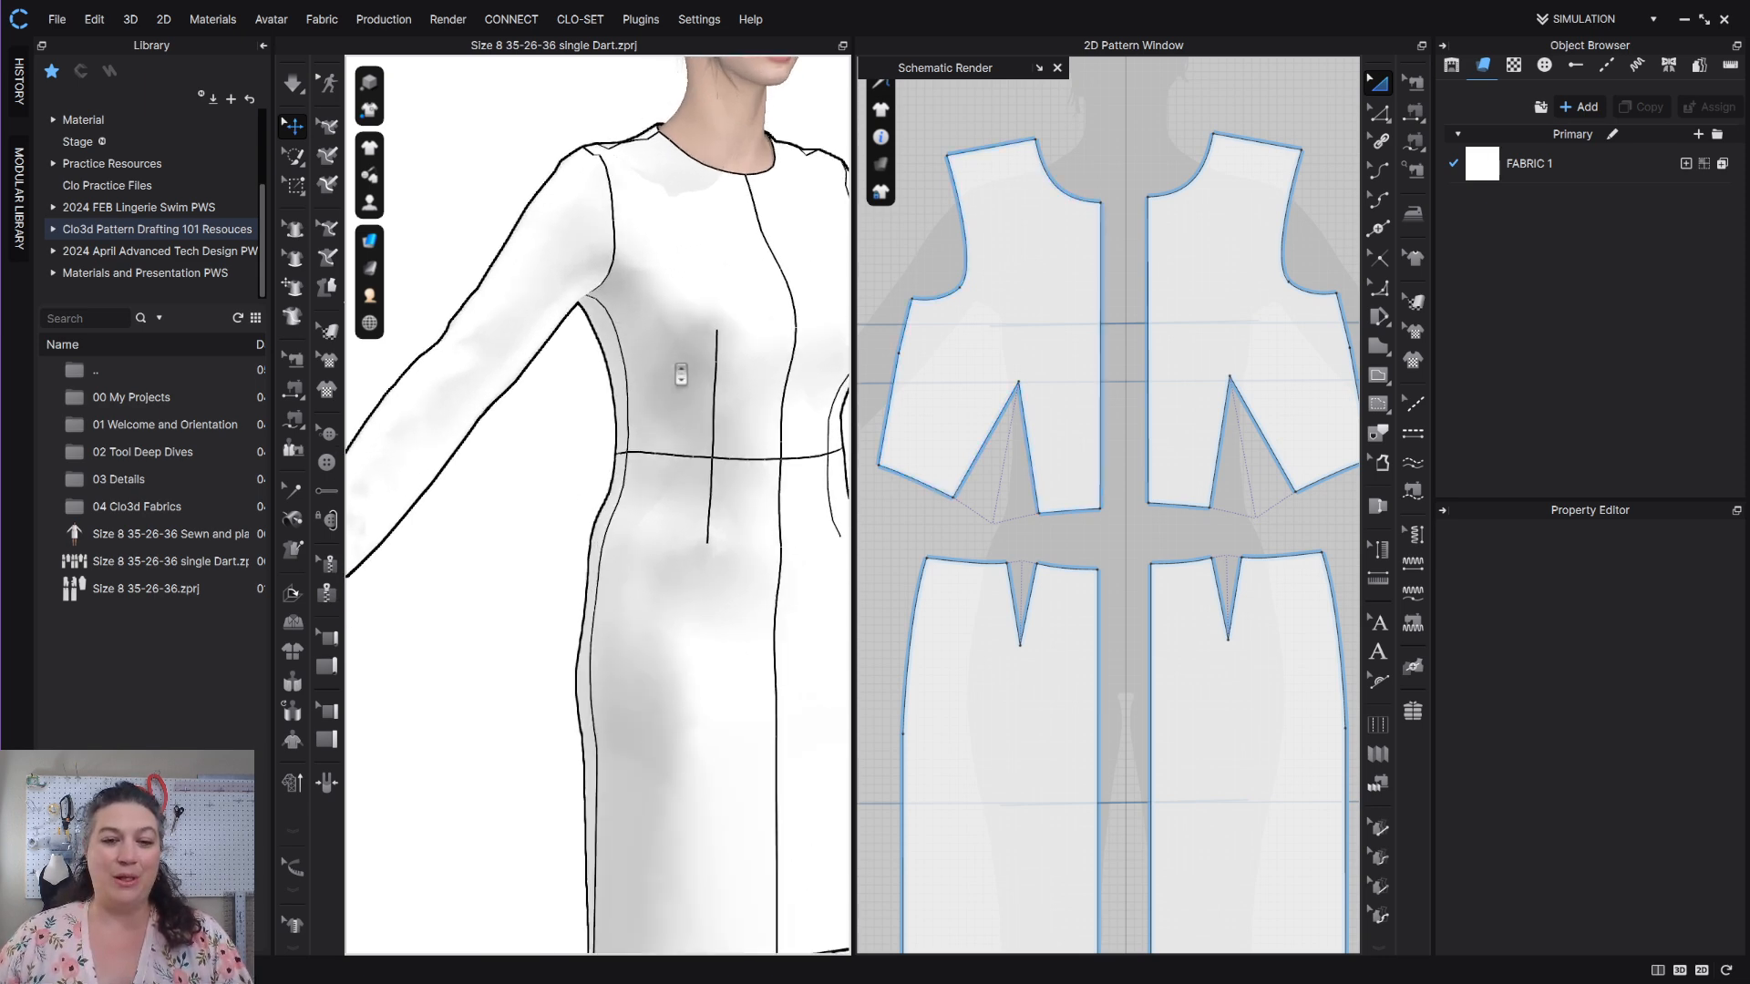
{"action": "left_click", "coordinate": [601, 397]}
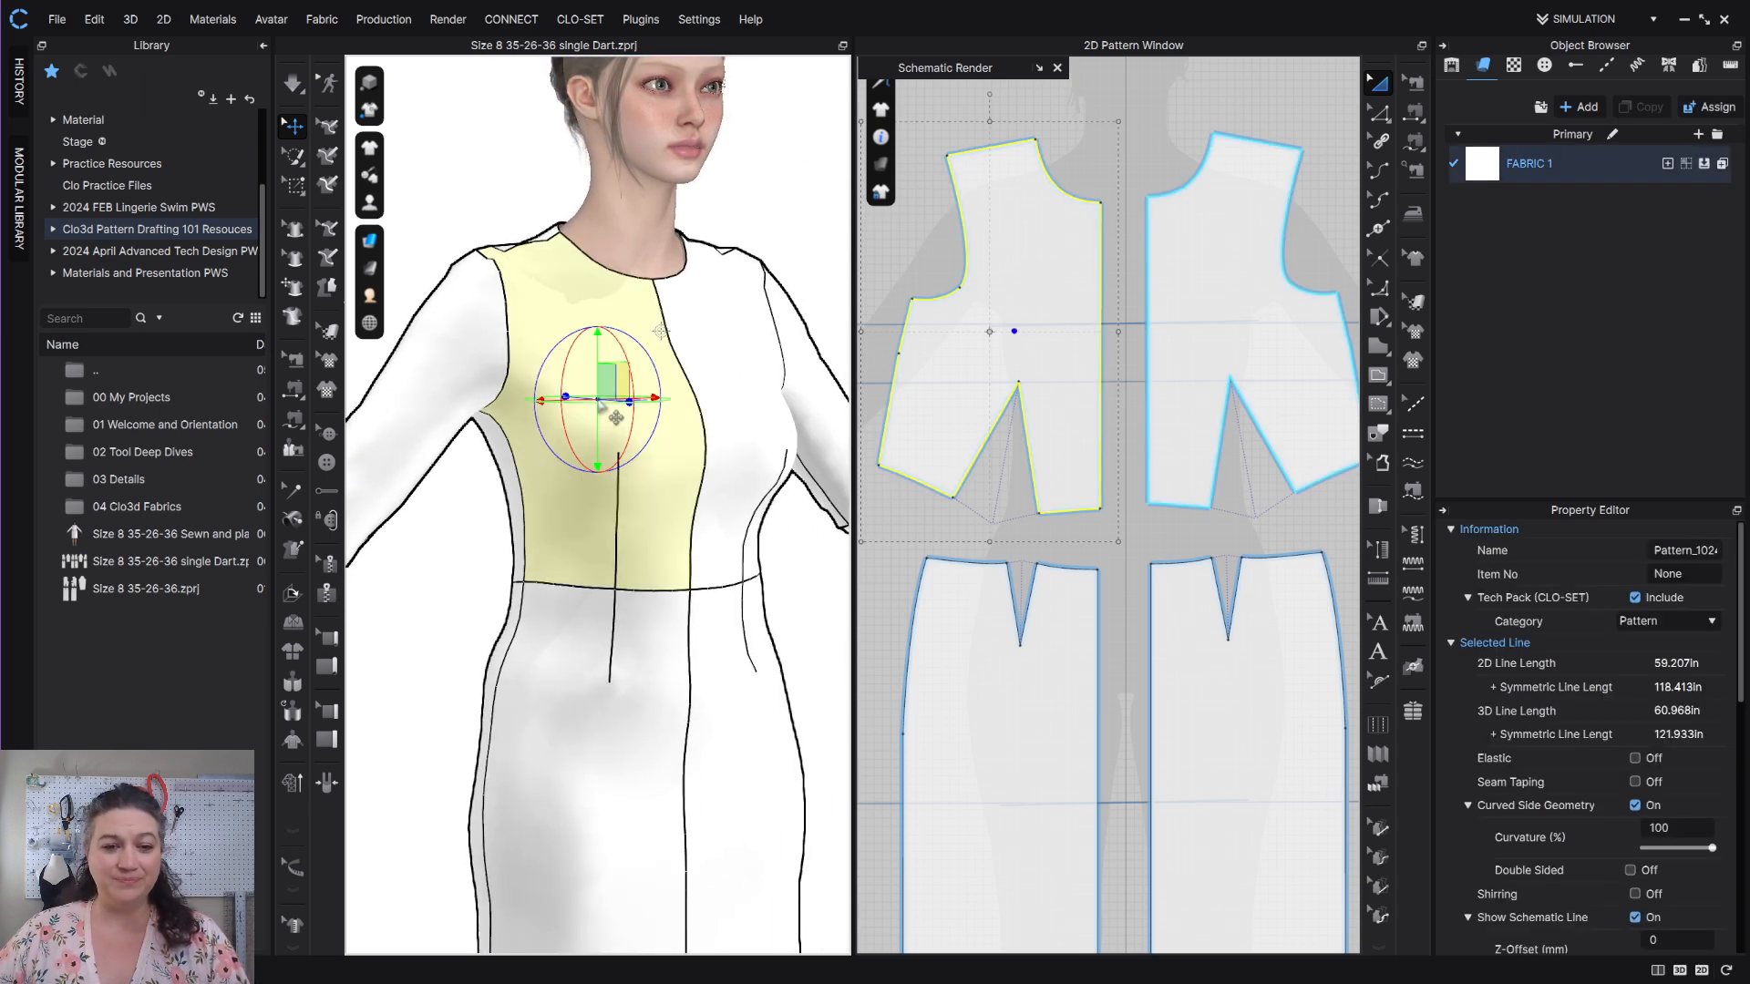
{"action": "right_click", "coordinate": [599, 401]}
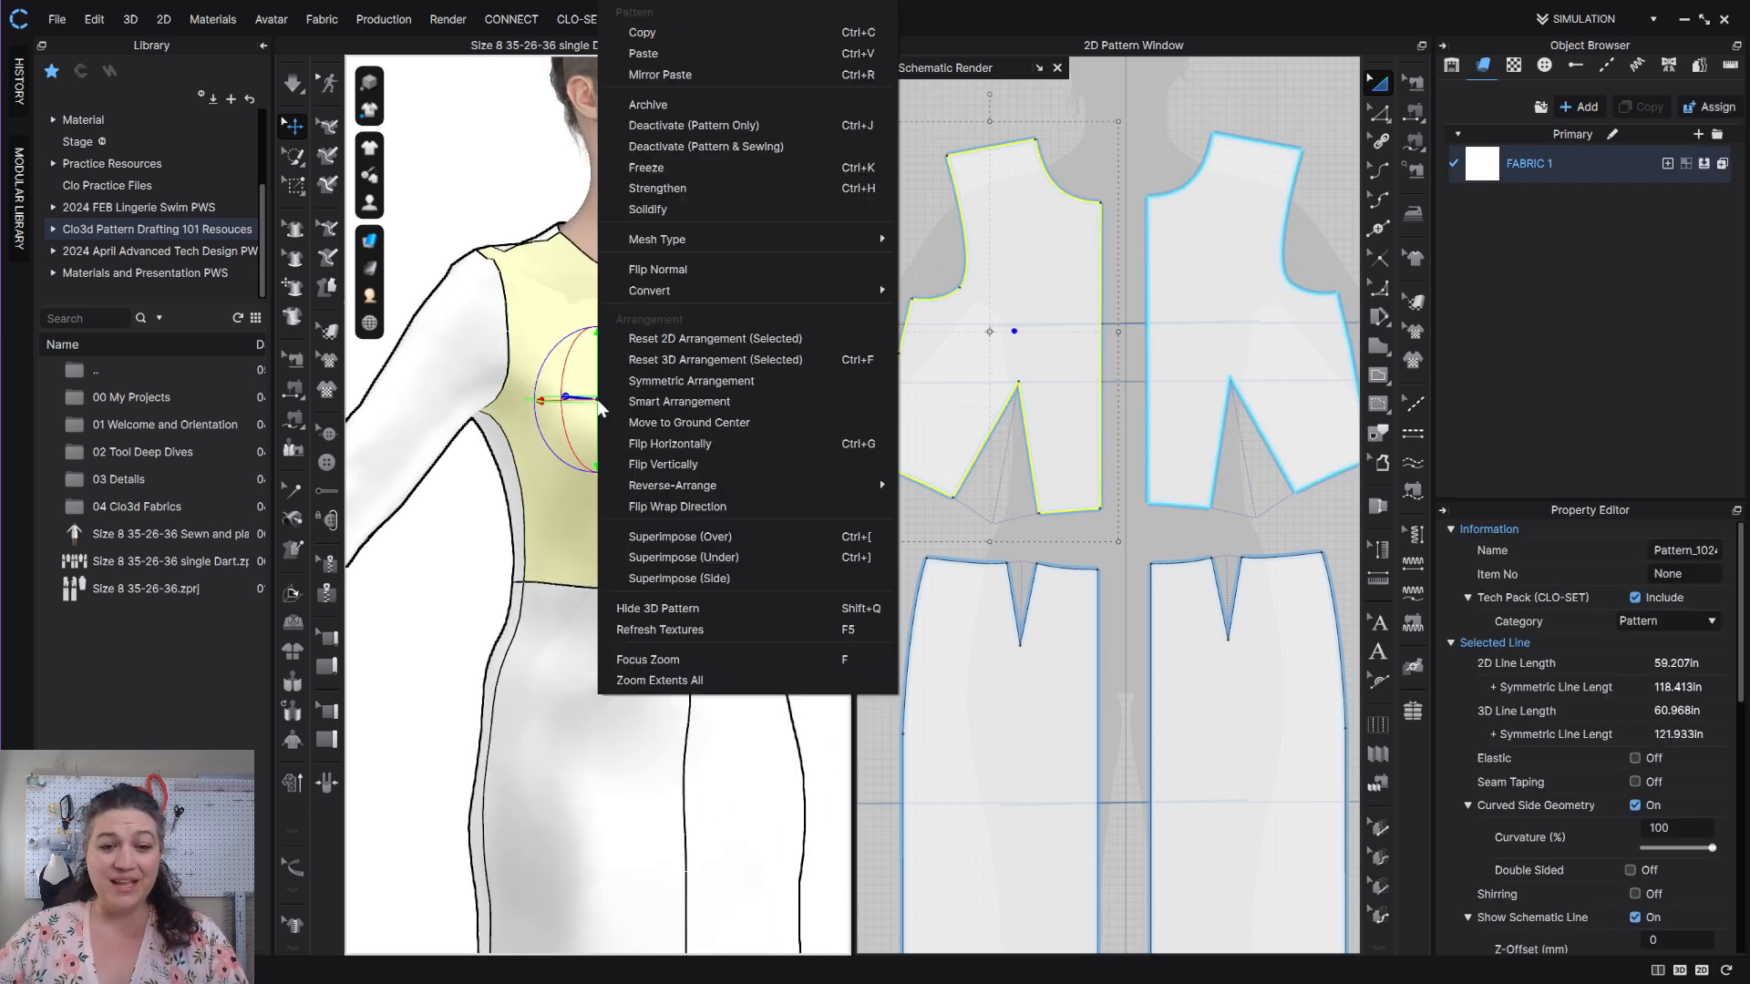
{"action": "left_click", "coordinate": [778, 359]}
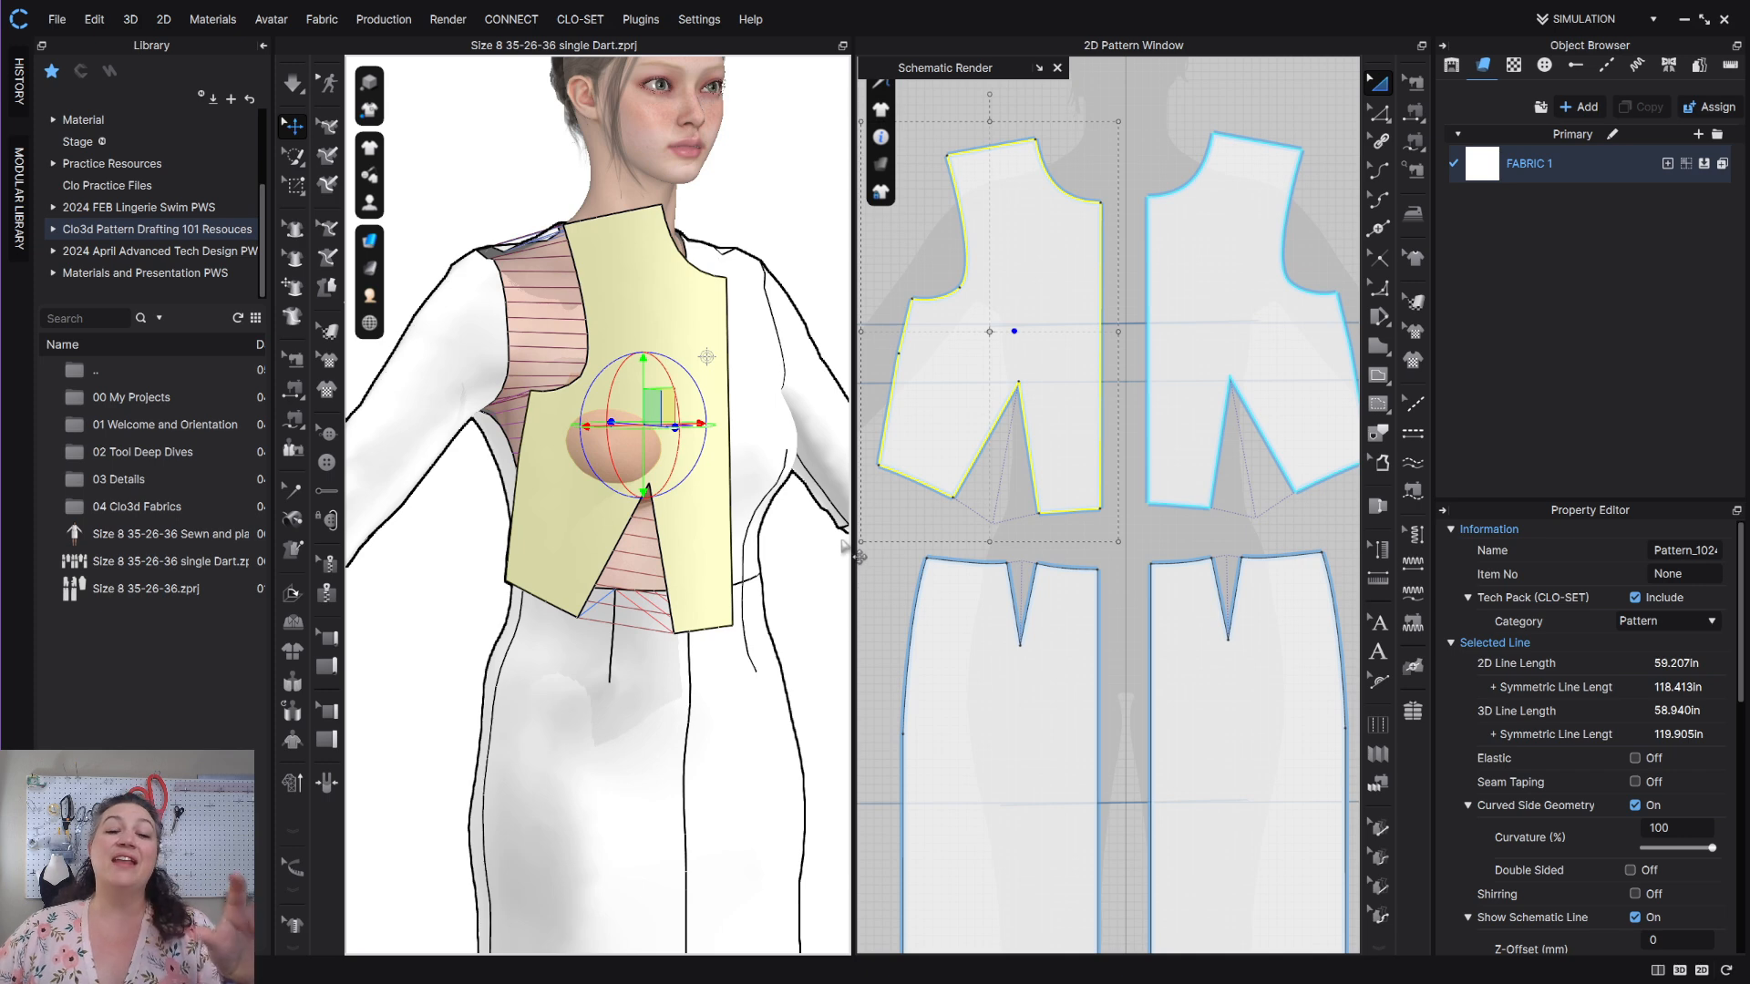
{"action": "left_click", "coordinate": [901, 246]}
Start Rotate Dart on both legs of the front bodice's waist dart and place the new dart location on the side seam below the armhole.
{"action": "scroll", "coordinate": [1041, 423], "scroll_direction": "down", "scroll_amount": 1}
{"action": "middle_click_drag", "start_coordinate": [1040, 423], "coordinate": [1083, 478]}
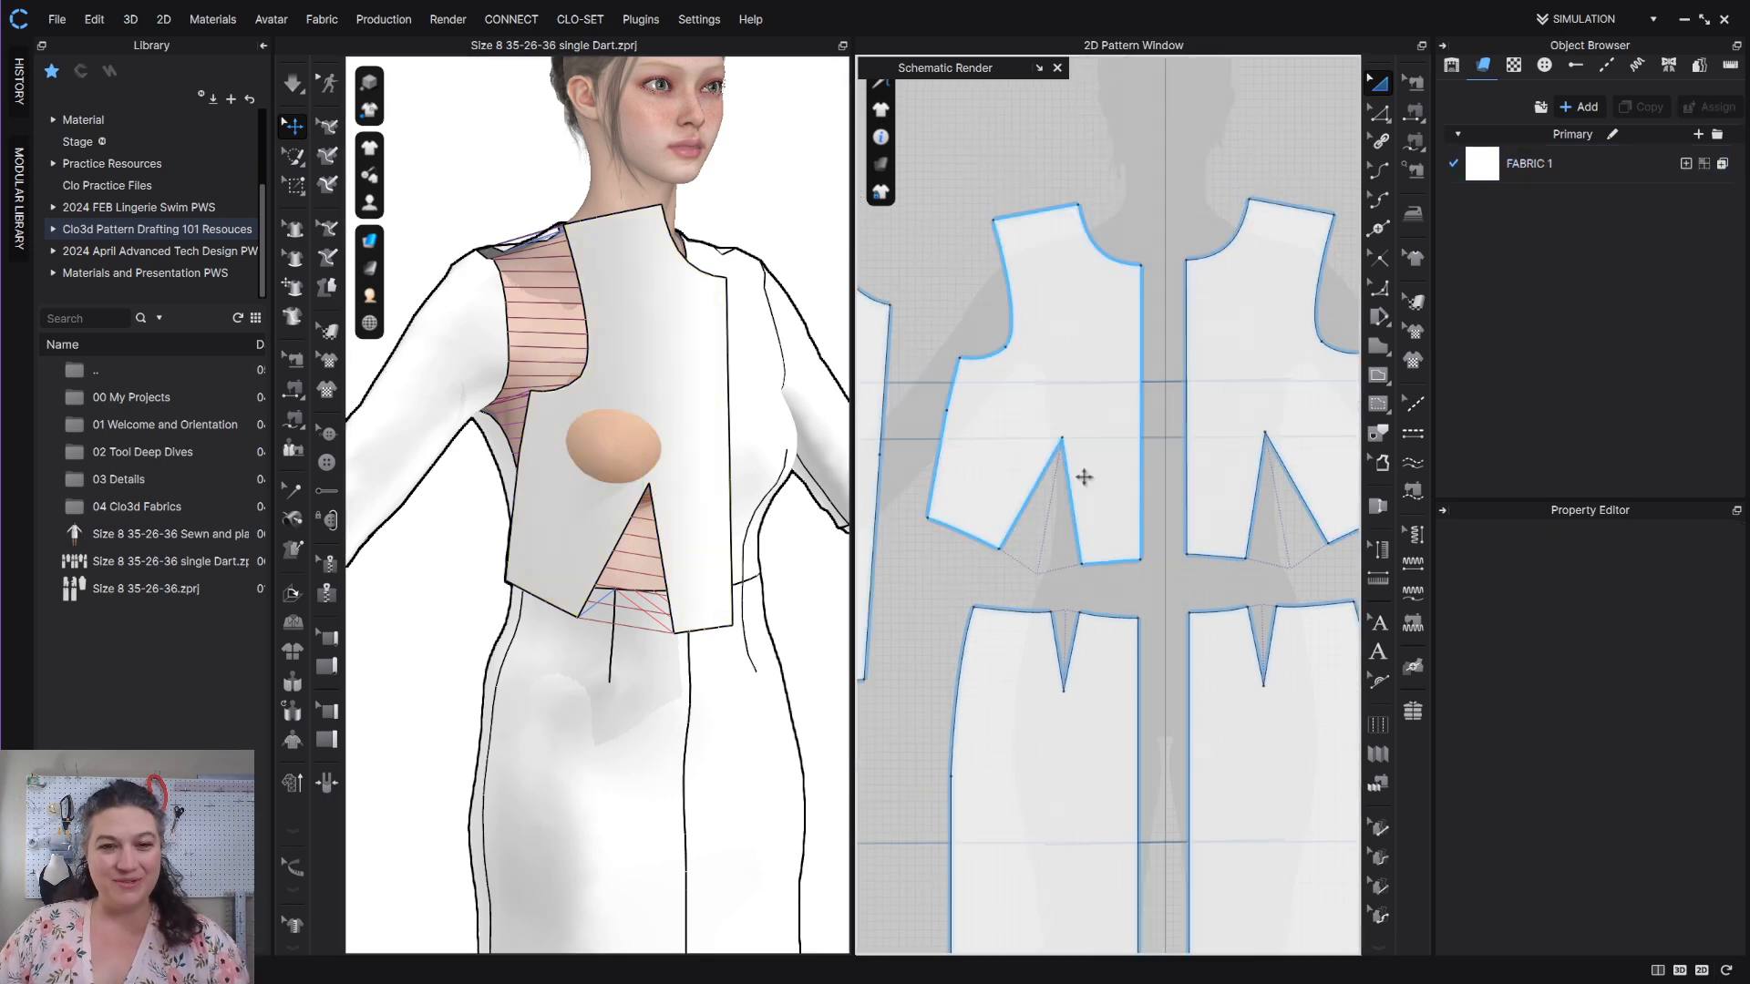
{"action": "scroll", "coordinate": [965, 435], "scroll_direction": "up", "scroll_amount": 3}
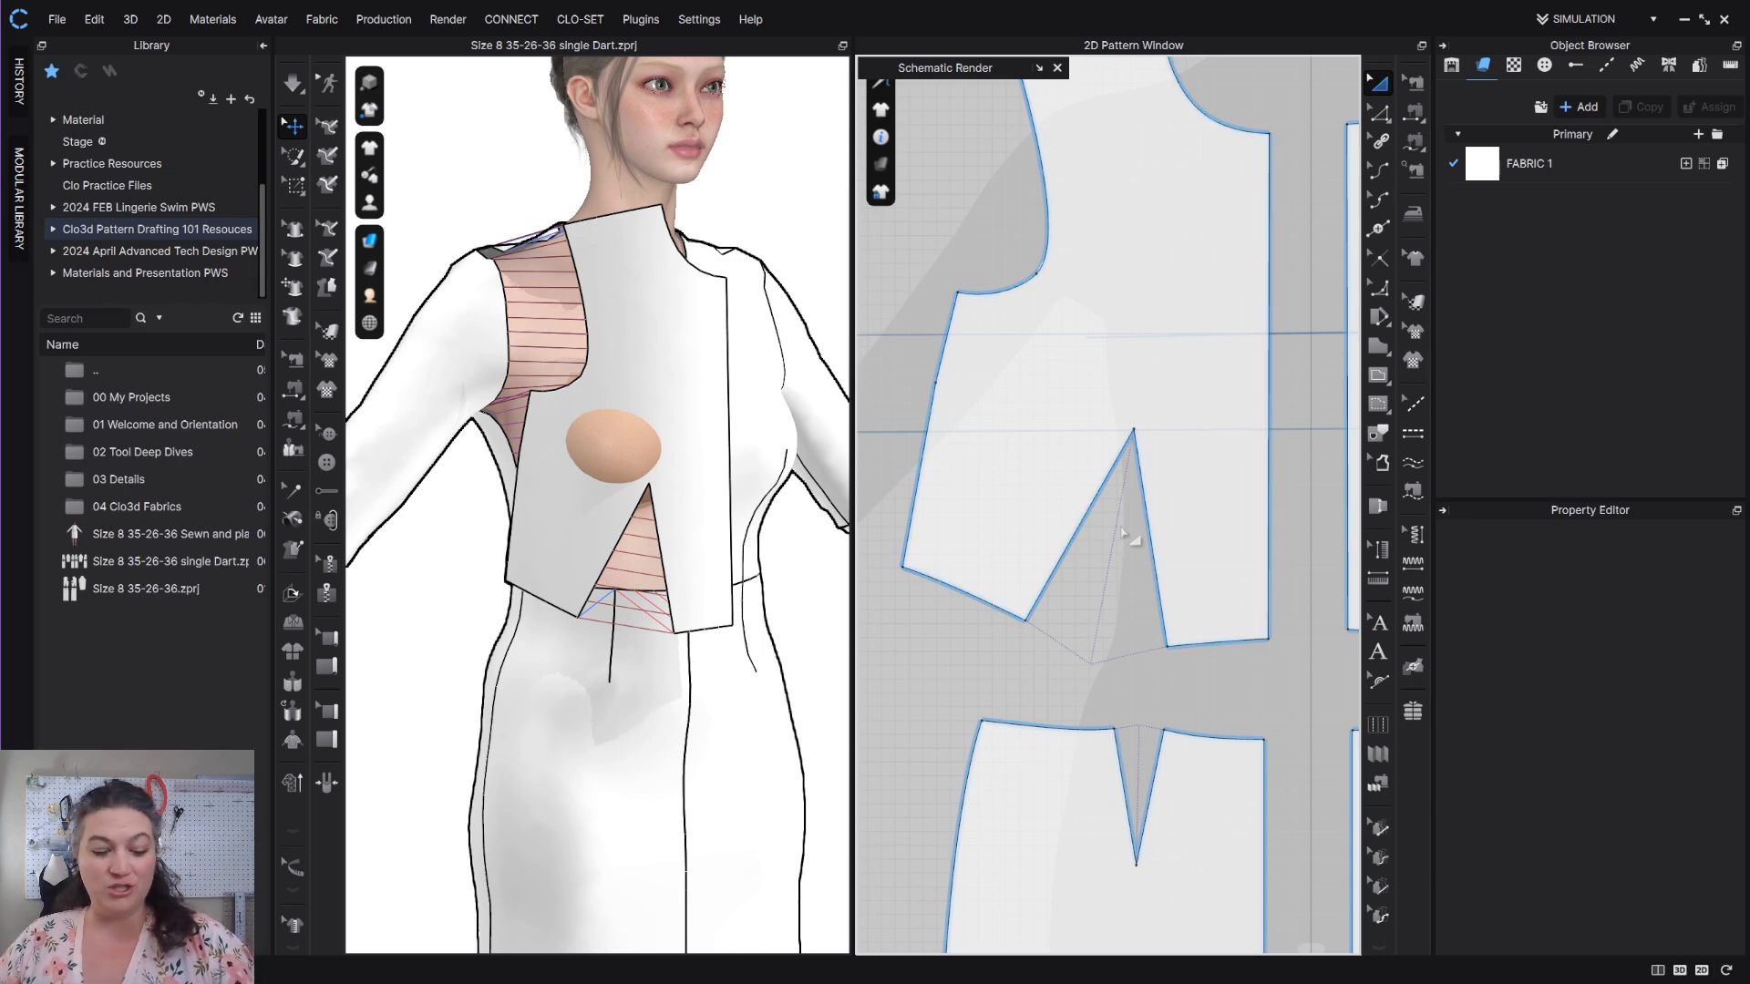
{"action": "key", "text": "z"}
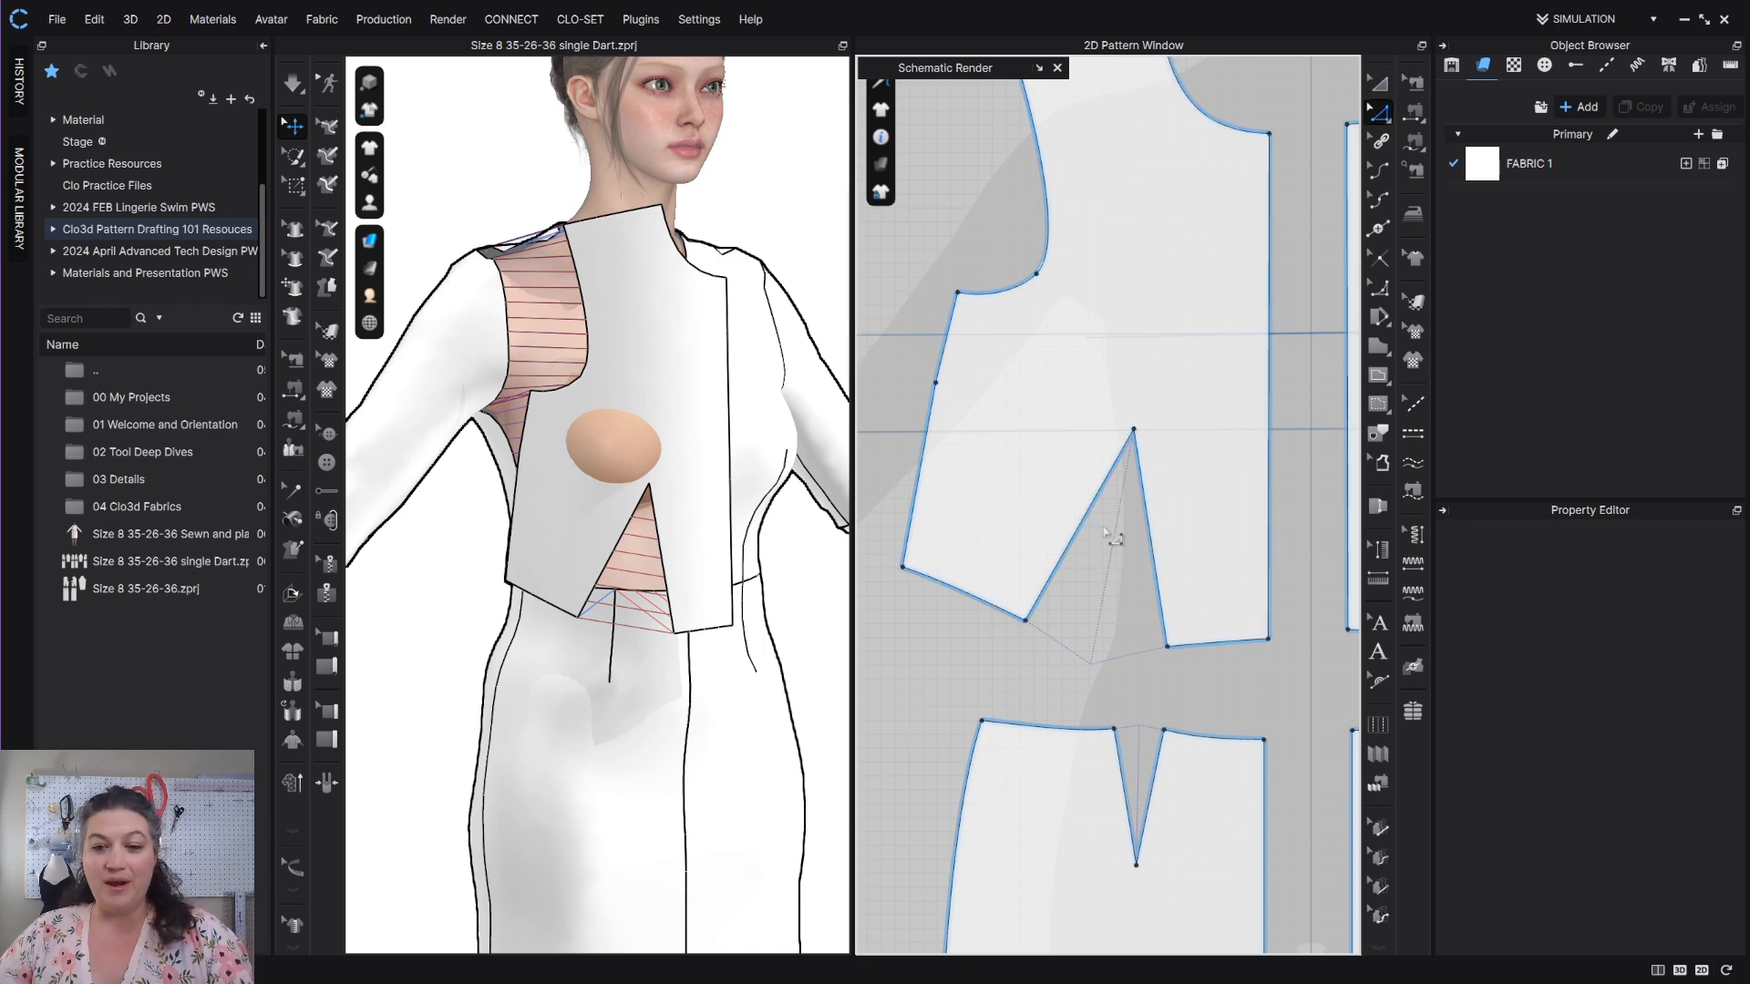
{"action": "left_click", "coordinate": [1050, 573]}
{"action": "left_click", "coordinate": [1153, 551], "text": "shift"}
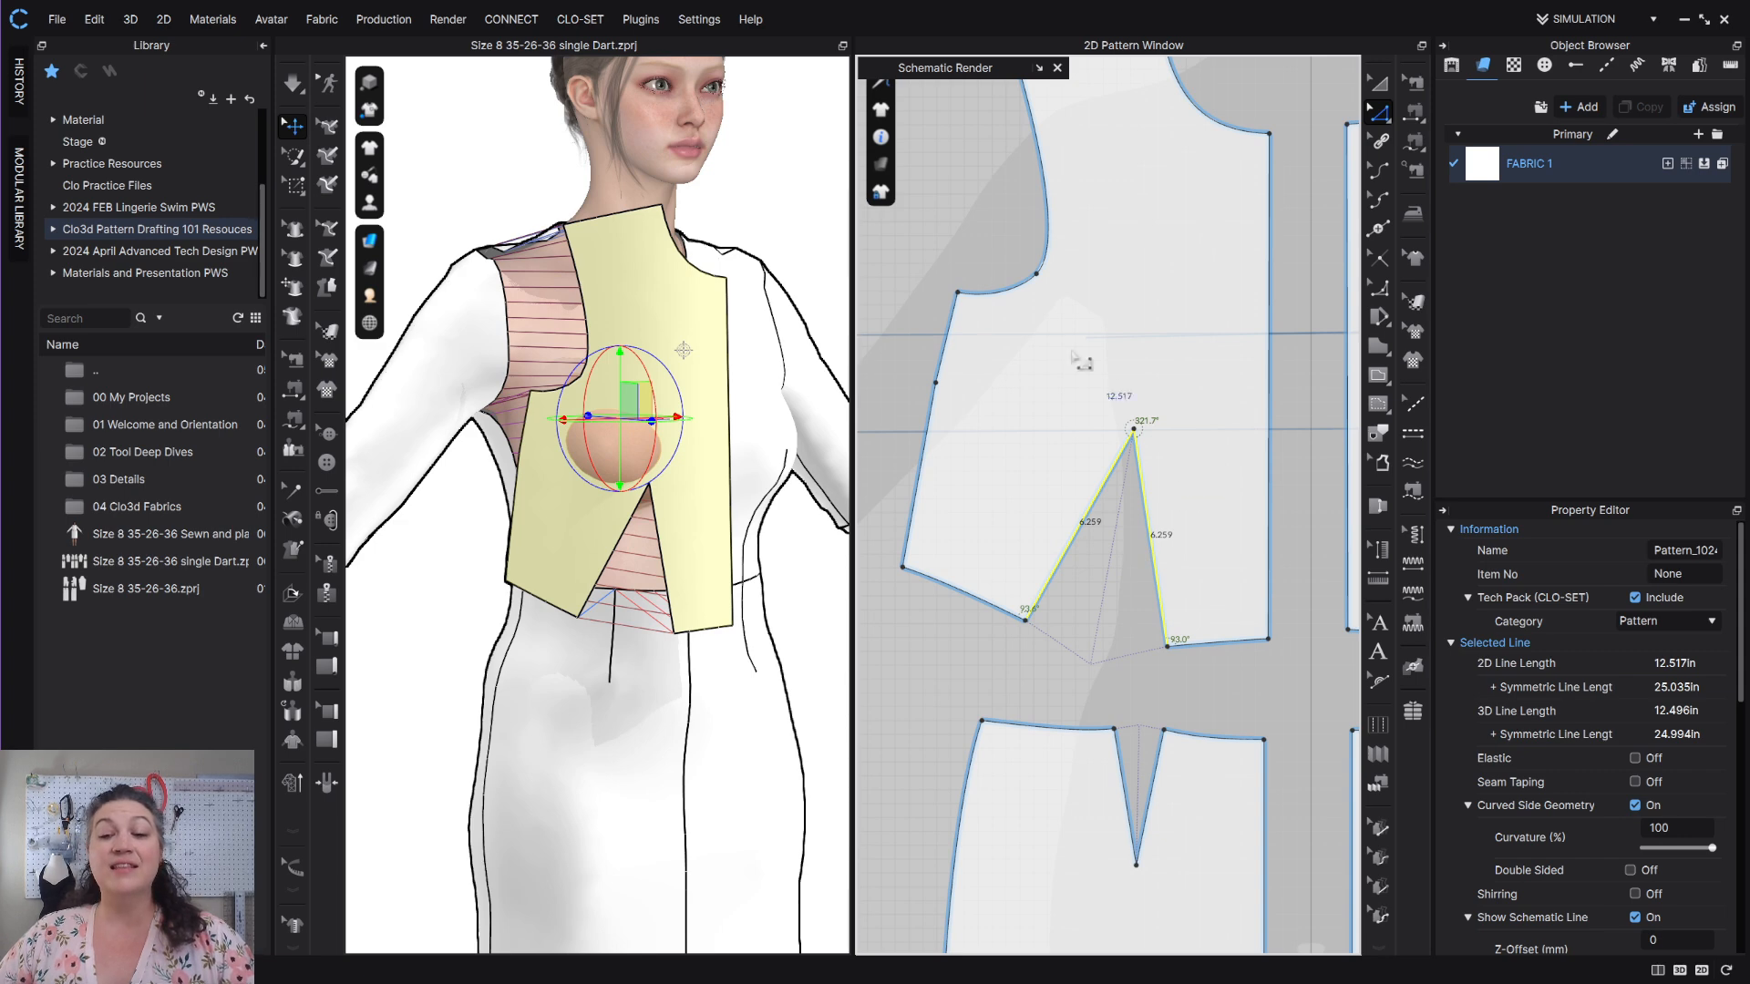
{"action": "right_click", "coordinate": [1148, 507]}
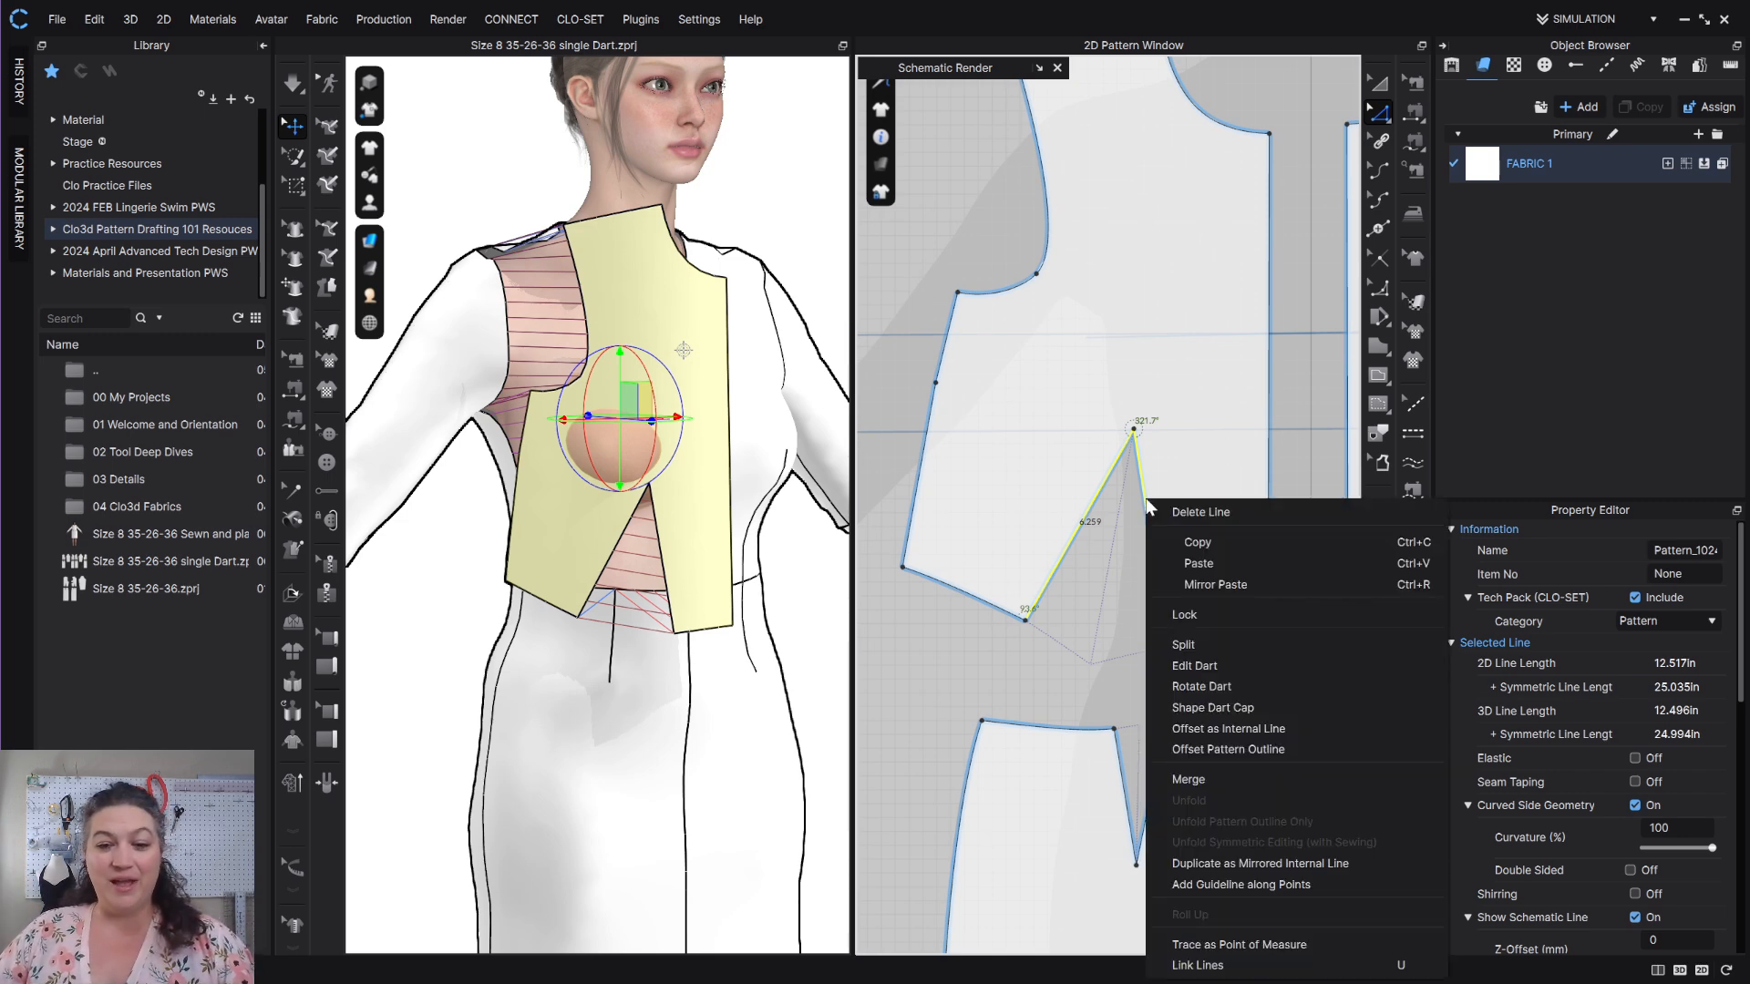
{"action": "left_click", "coordinate": [1237, 685]}
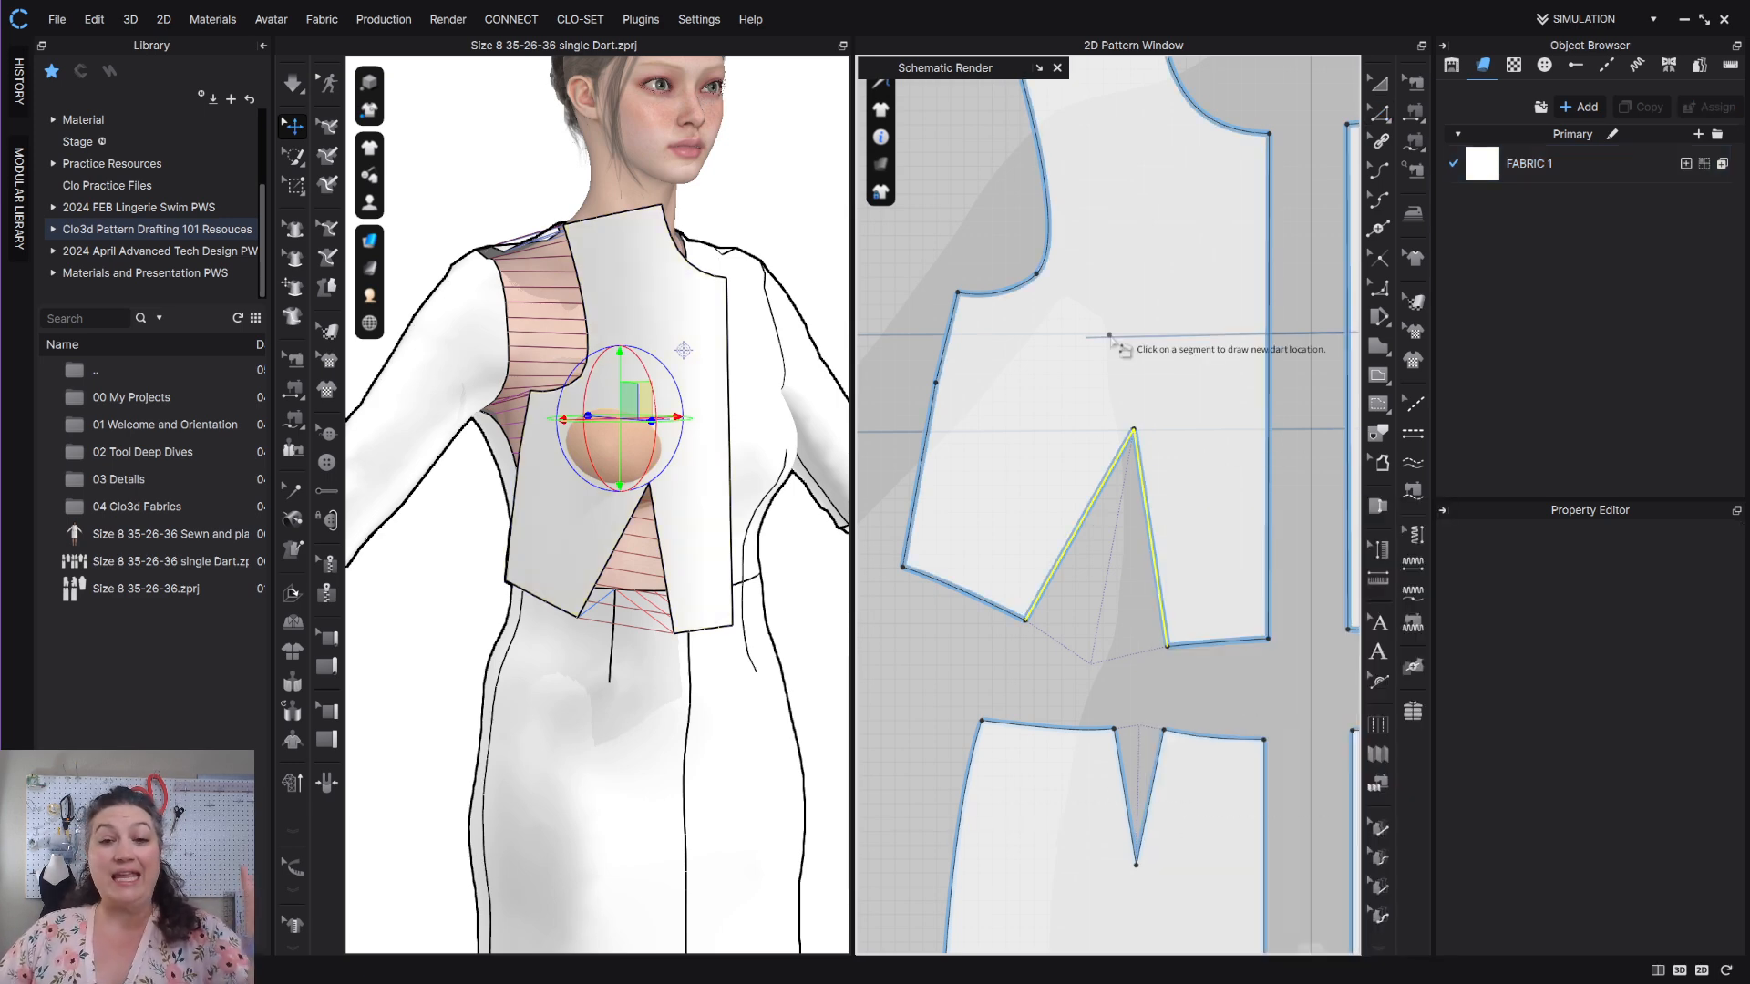
{"action": "scroll", "coordinate": [1112, 339], "scroll_direction": "down", "scroll_amount": 2}
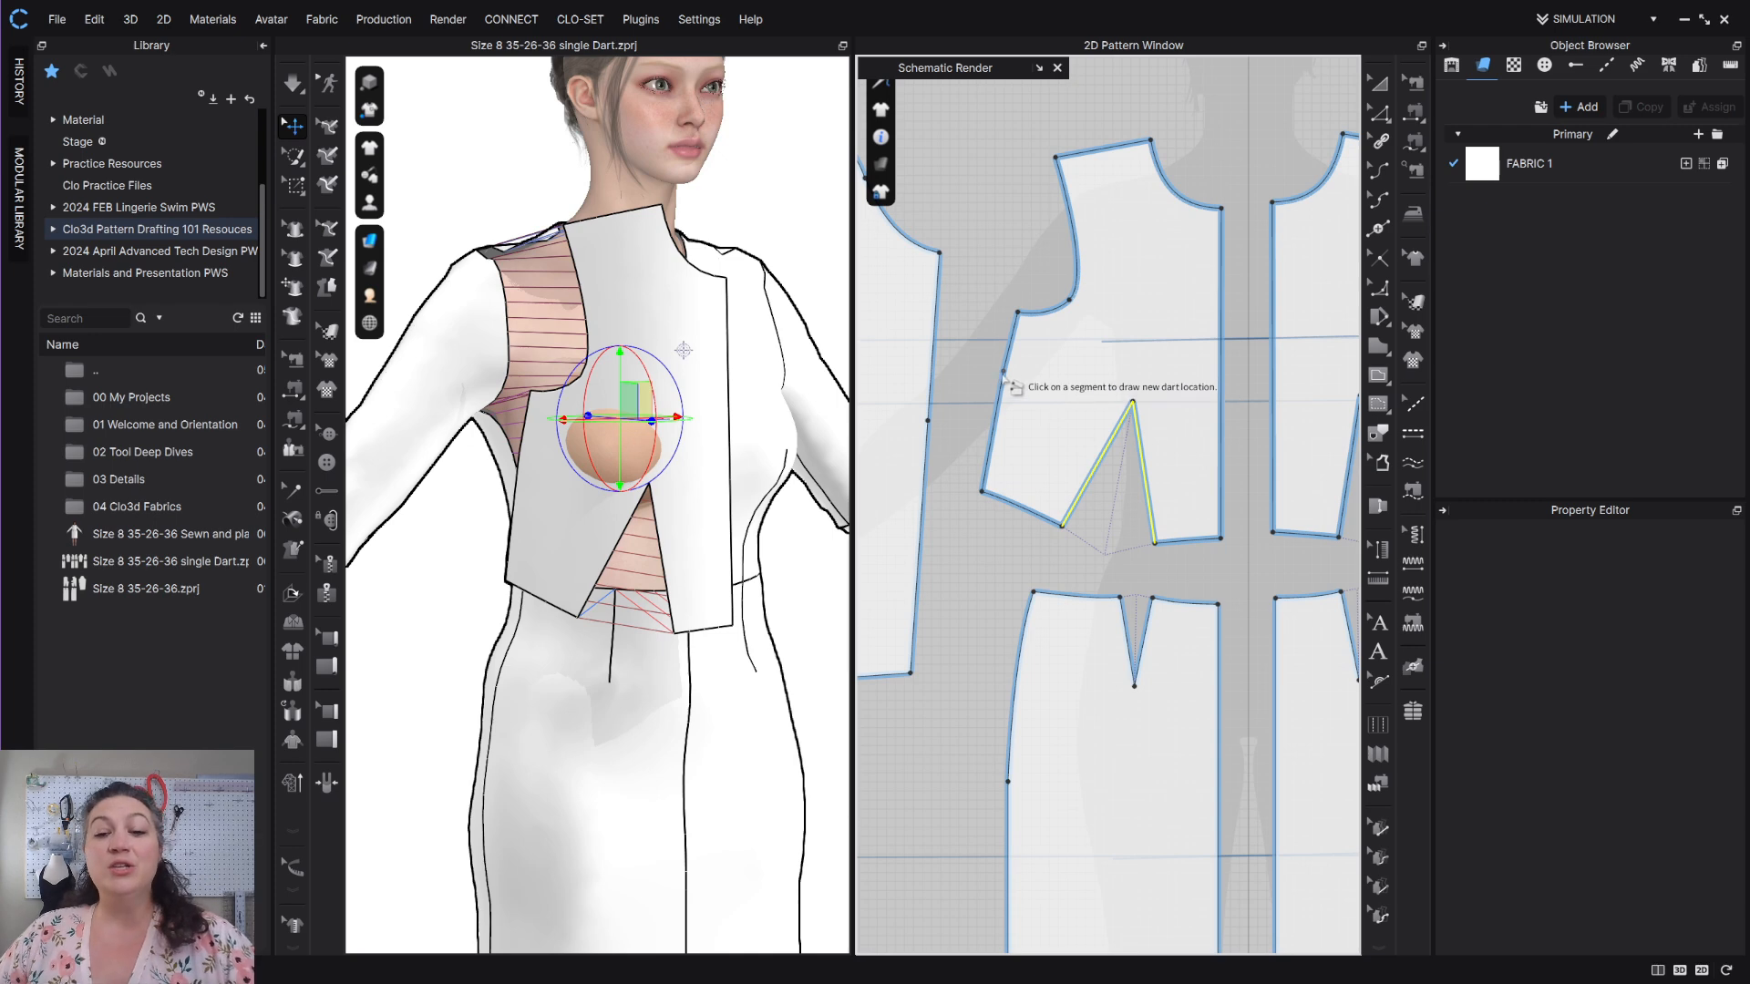
{"action": "left_click", "coordinate": [1004, 373]}
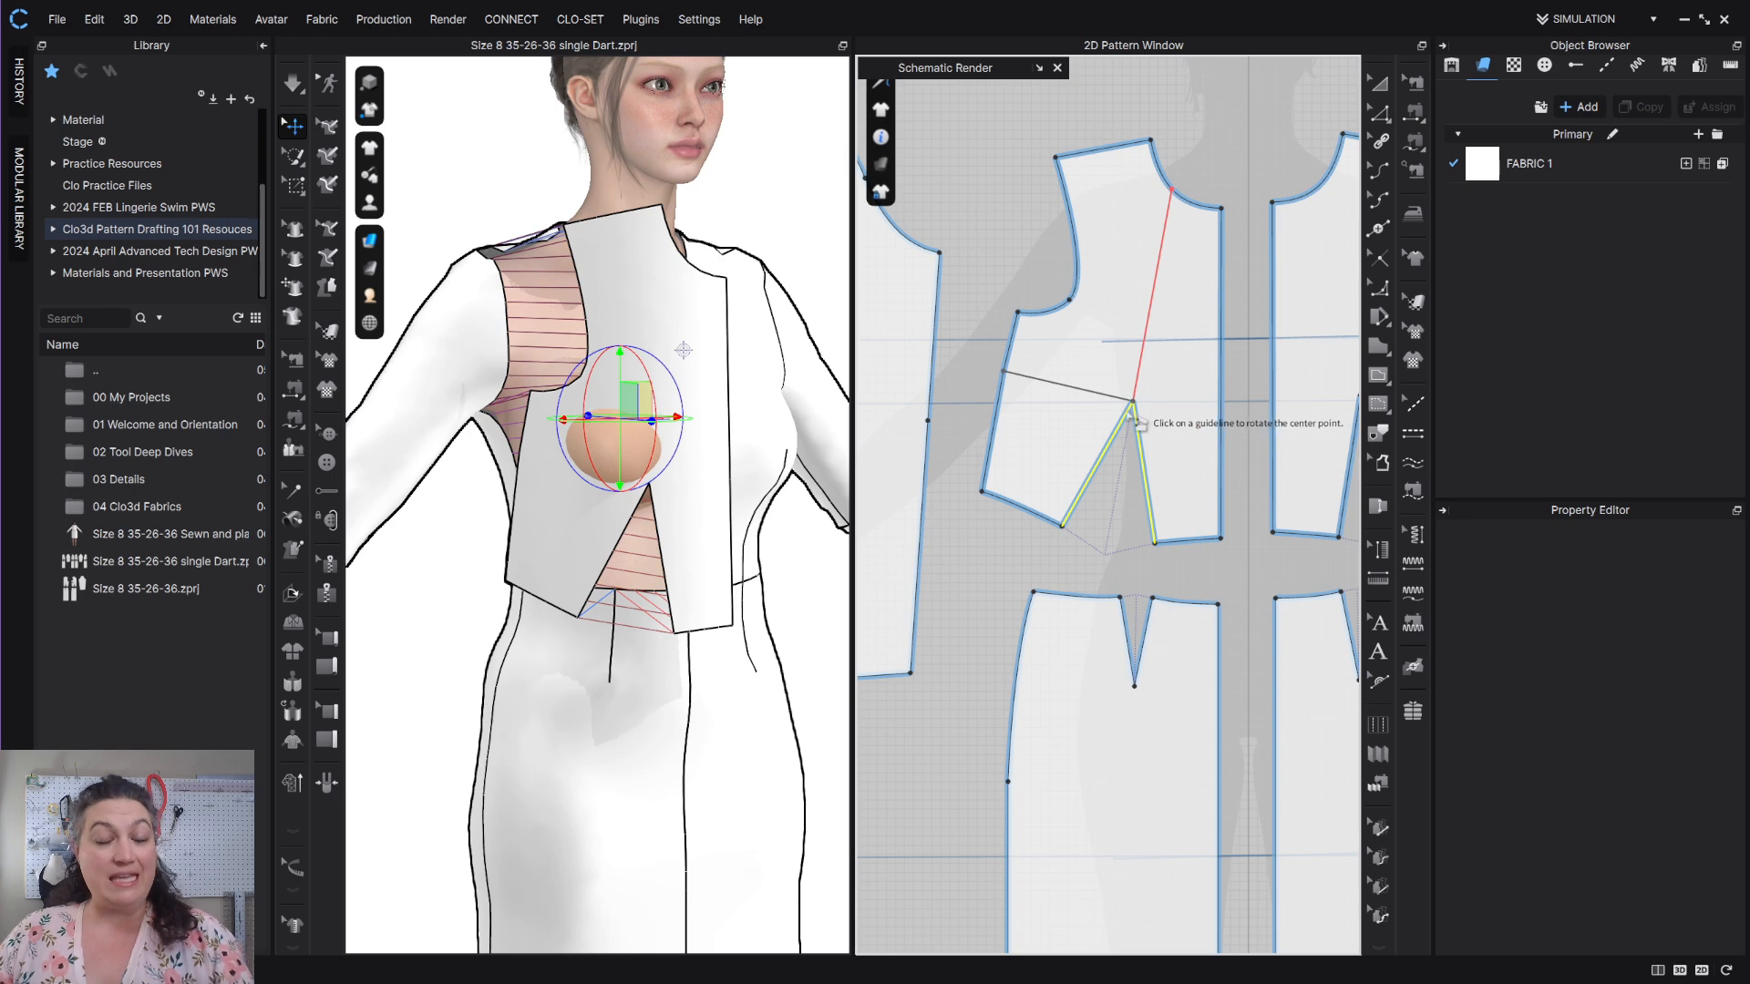
Place the dart's rotation center on the guideline slightly above the waist dart's tip, at the bust point.
{"action": "scroll", "coordinate": [1145, 412], "scroll_direction": "up", "scroll_amount": 2}
{"action": "scroll", "coordinate": [1145, 415], "scroll_direction": "up", "scroll_amount": 3}
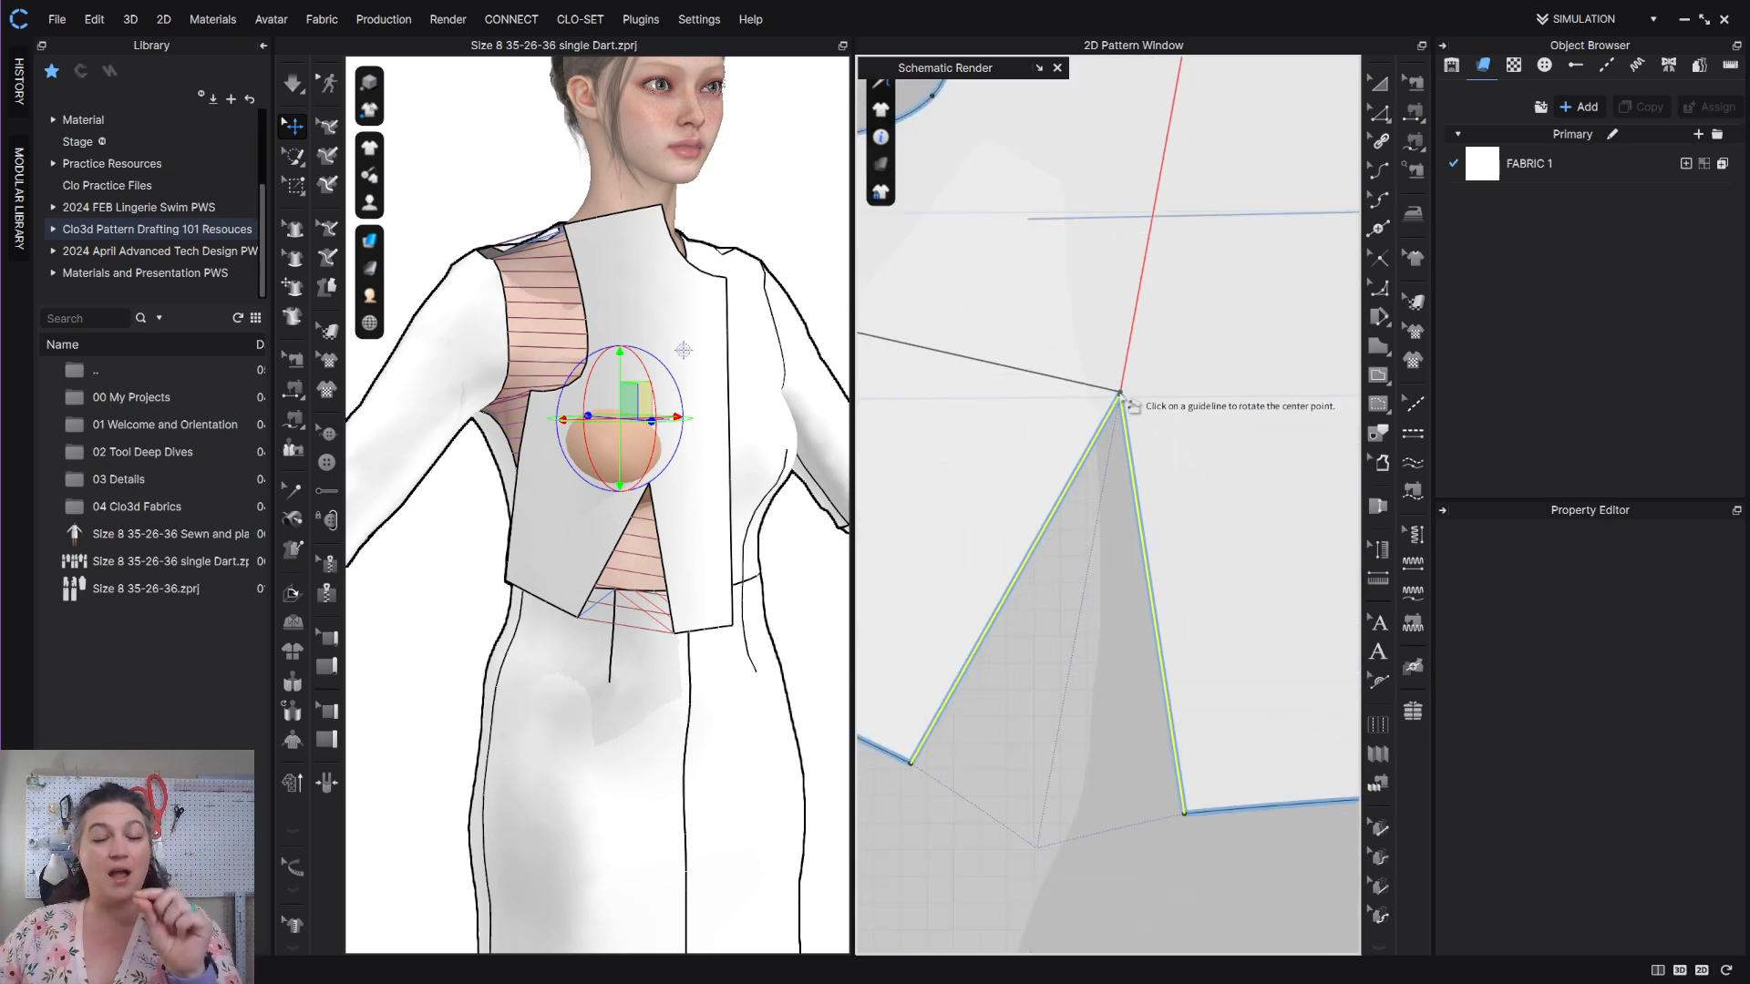
{"action": "left_click_drag", "start_coordinate": [1121, 397], "coordinate": [1136, 316]}
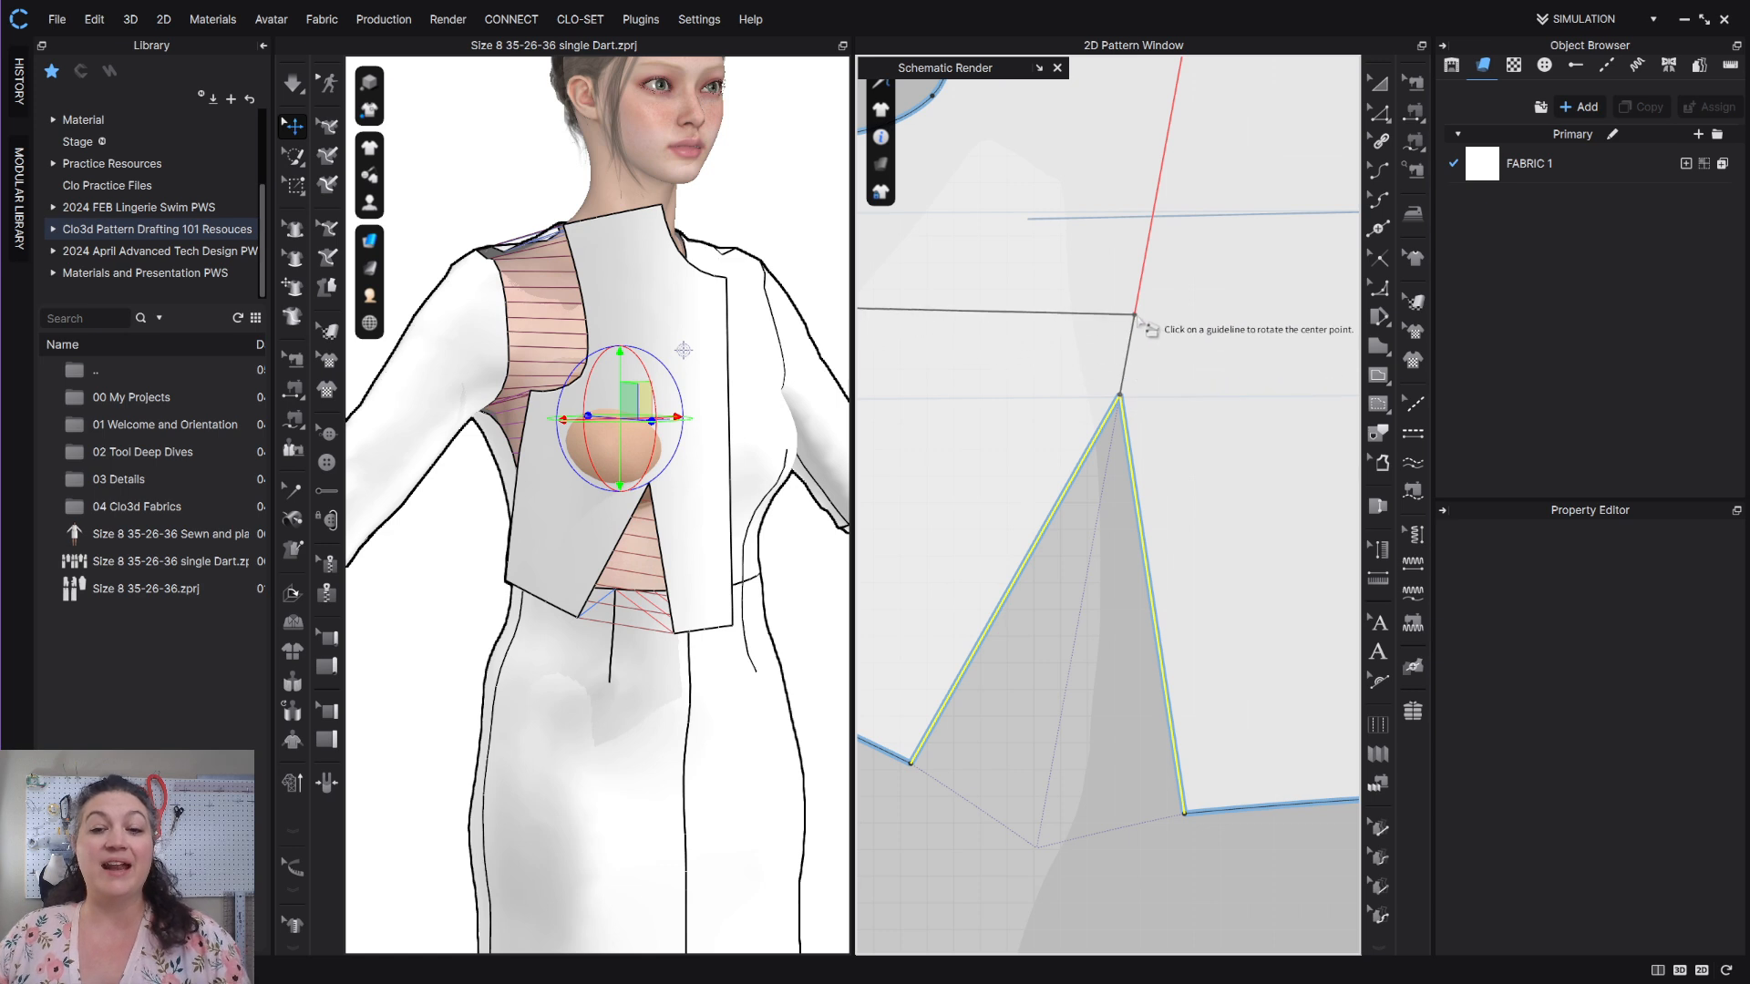
{"action": "scroll", "coordinate": [1137, 319], "scroll_direction": "down", "scroll_amount": 3}
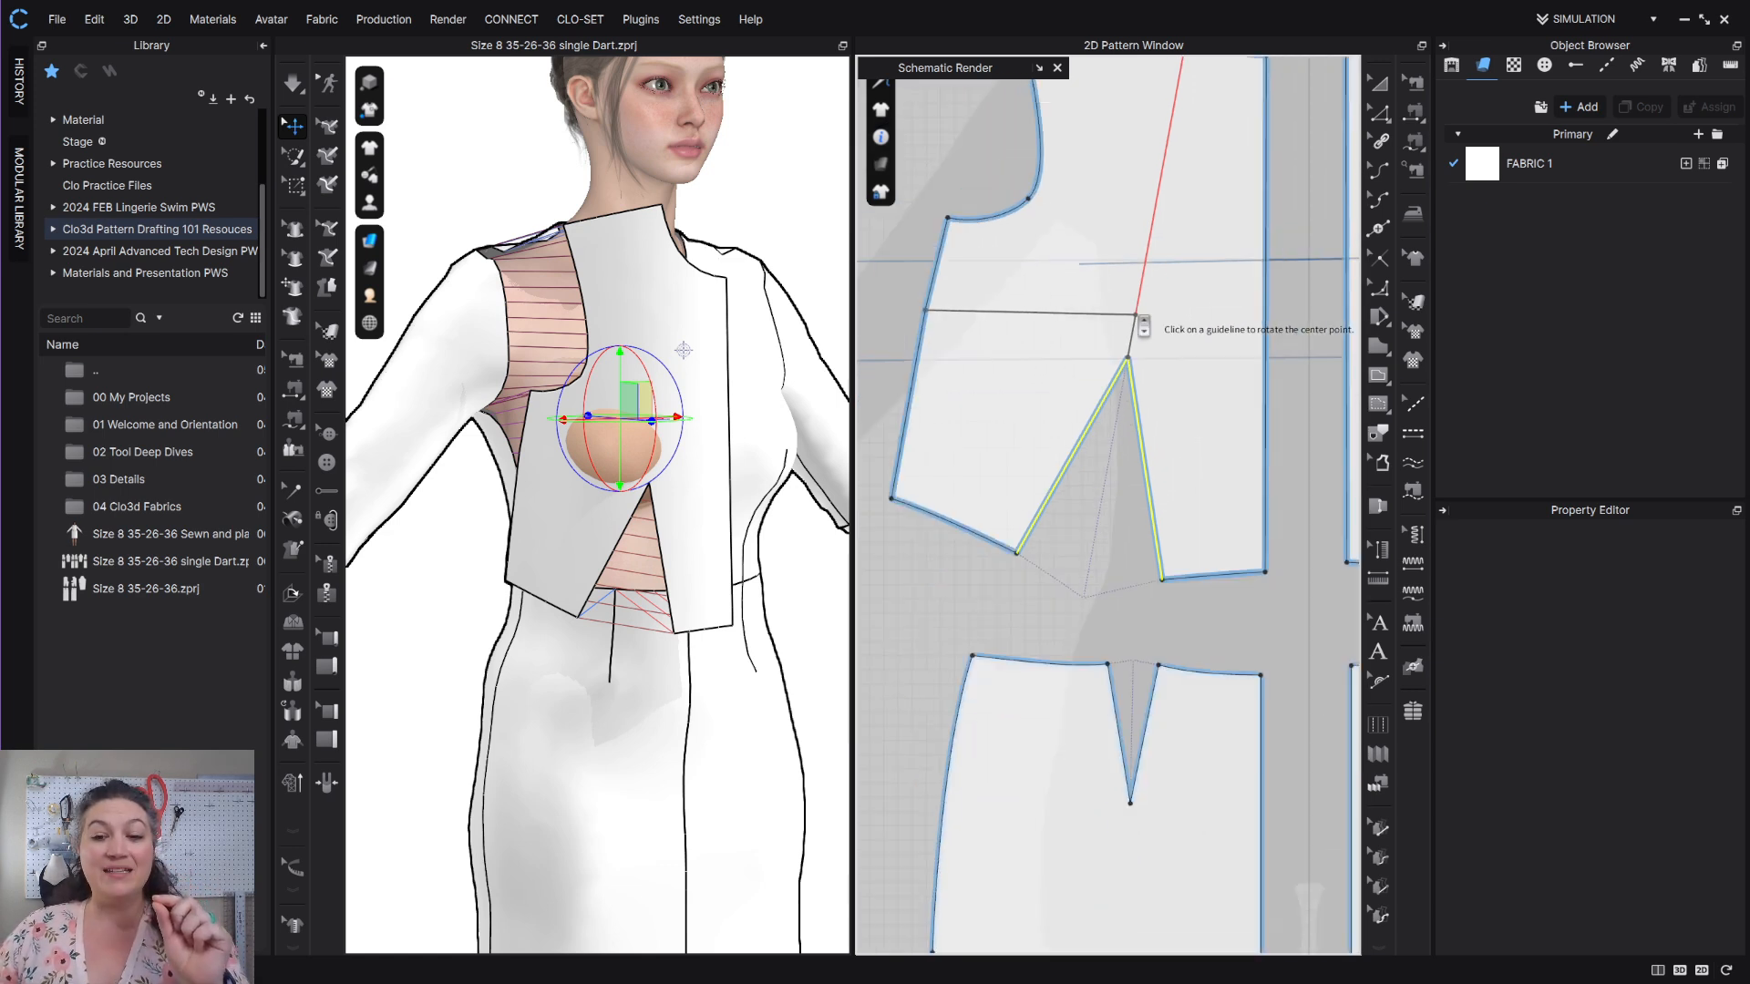
{"action": "left_click_drag", "start_coordinate": [1143, 325], "coordinate": [1139, 365]}
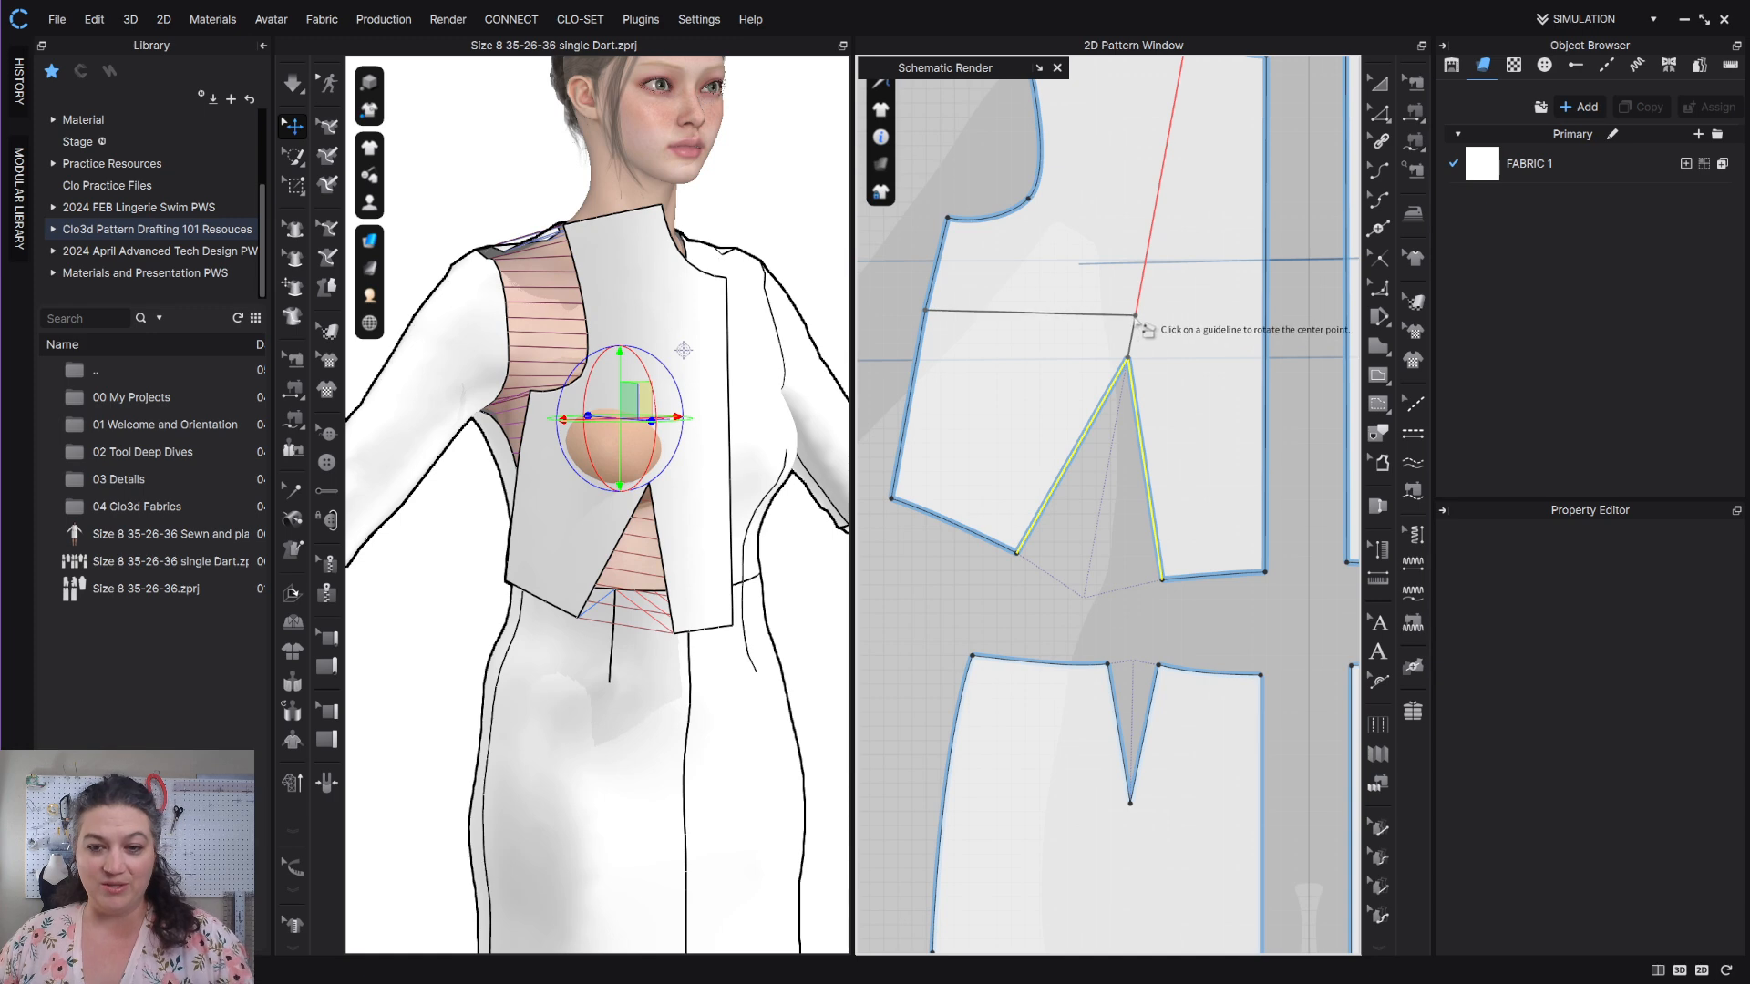
{"action": "left_click", "coordinate": [1136, 315]}
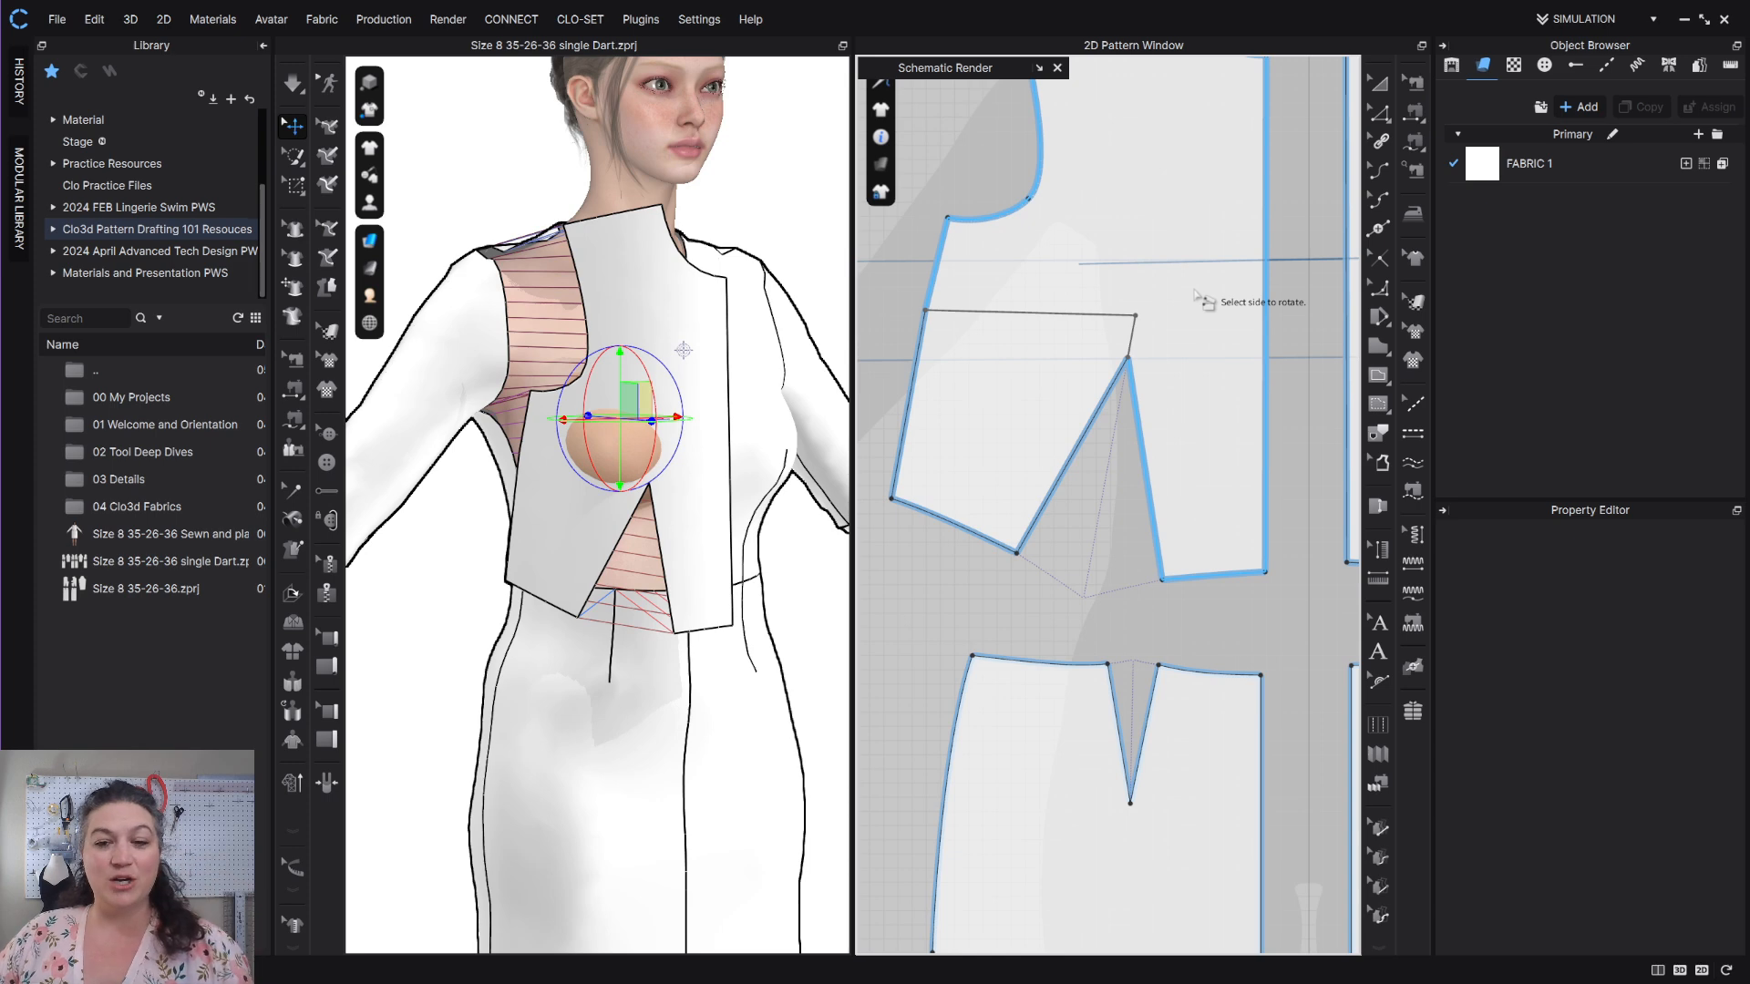
Rotate the bodice's lower side section to close the waist dart fully and set the new side dart's length to about 4.88 in.
{"action": "left_click", "coordinate": [959, 417]}
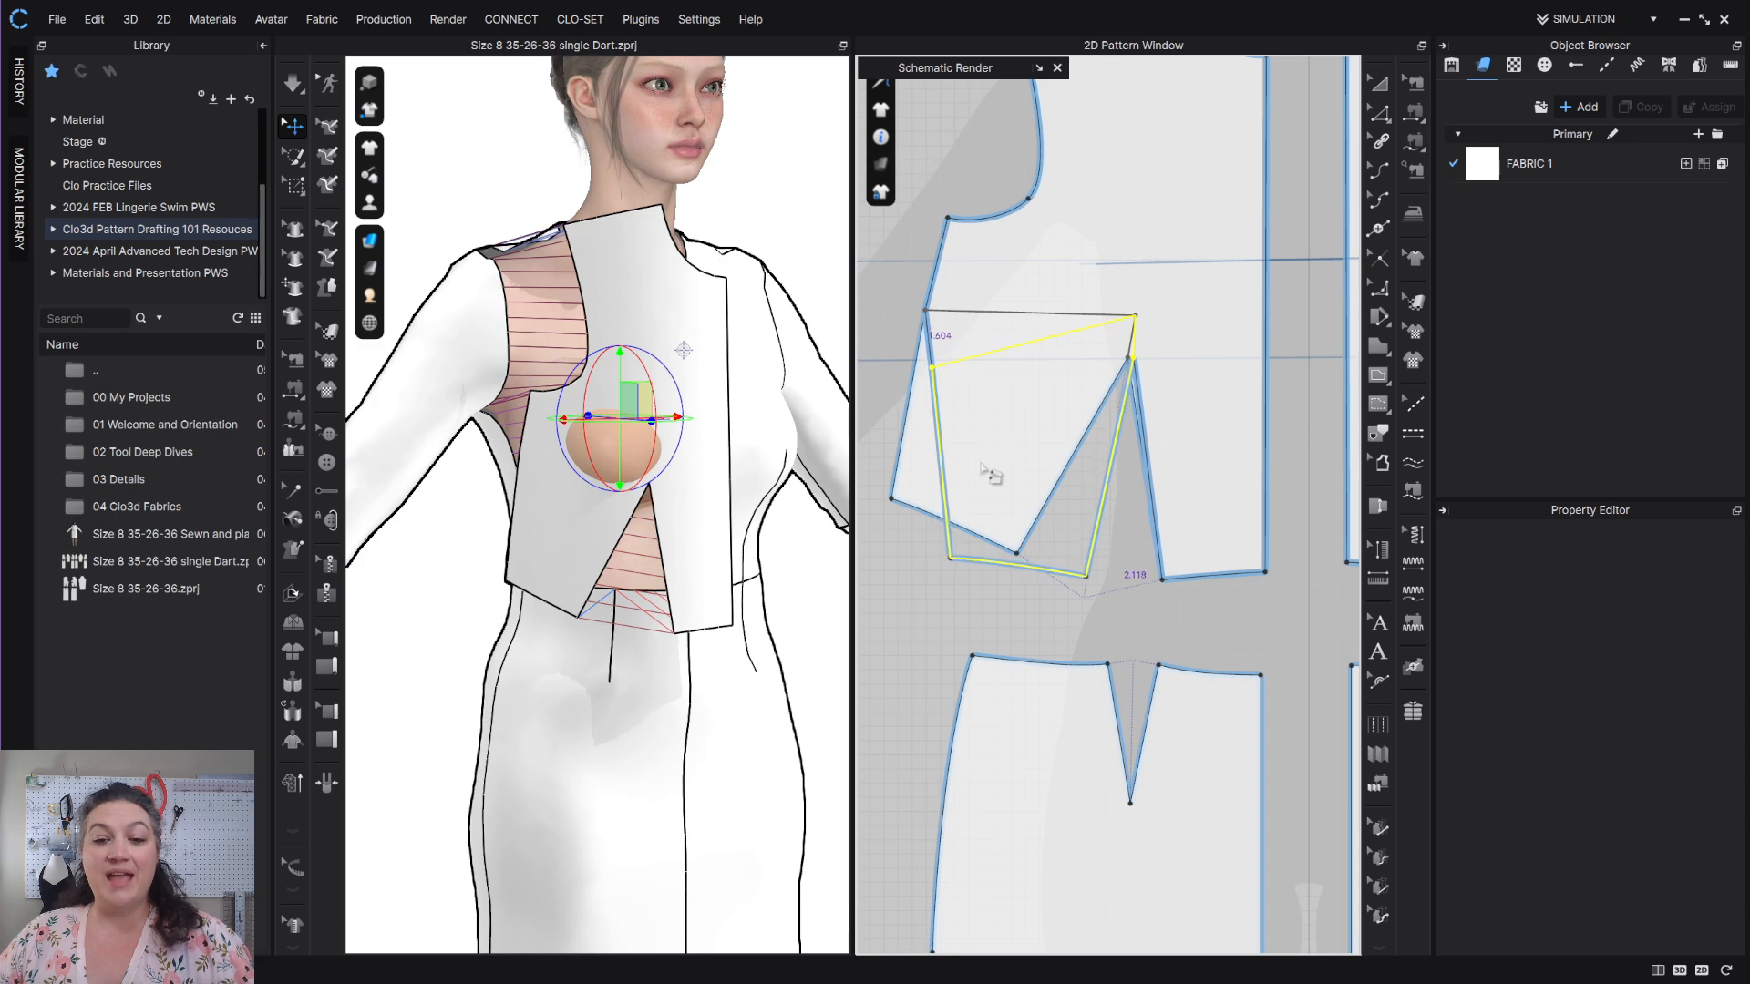
{"action": "left_click", "coordinate": [1072, 552]}
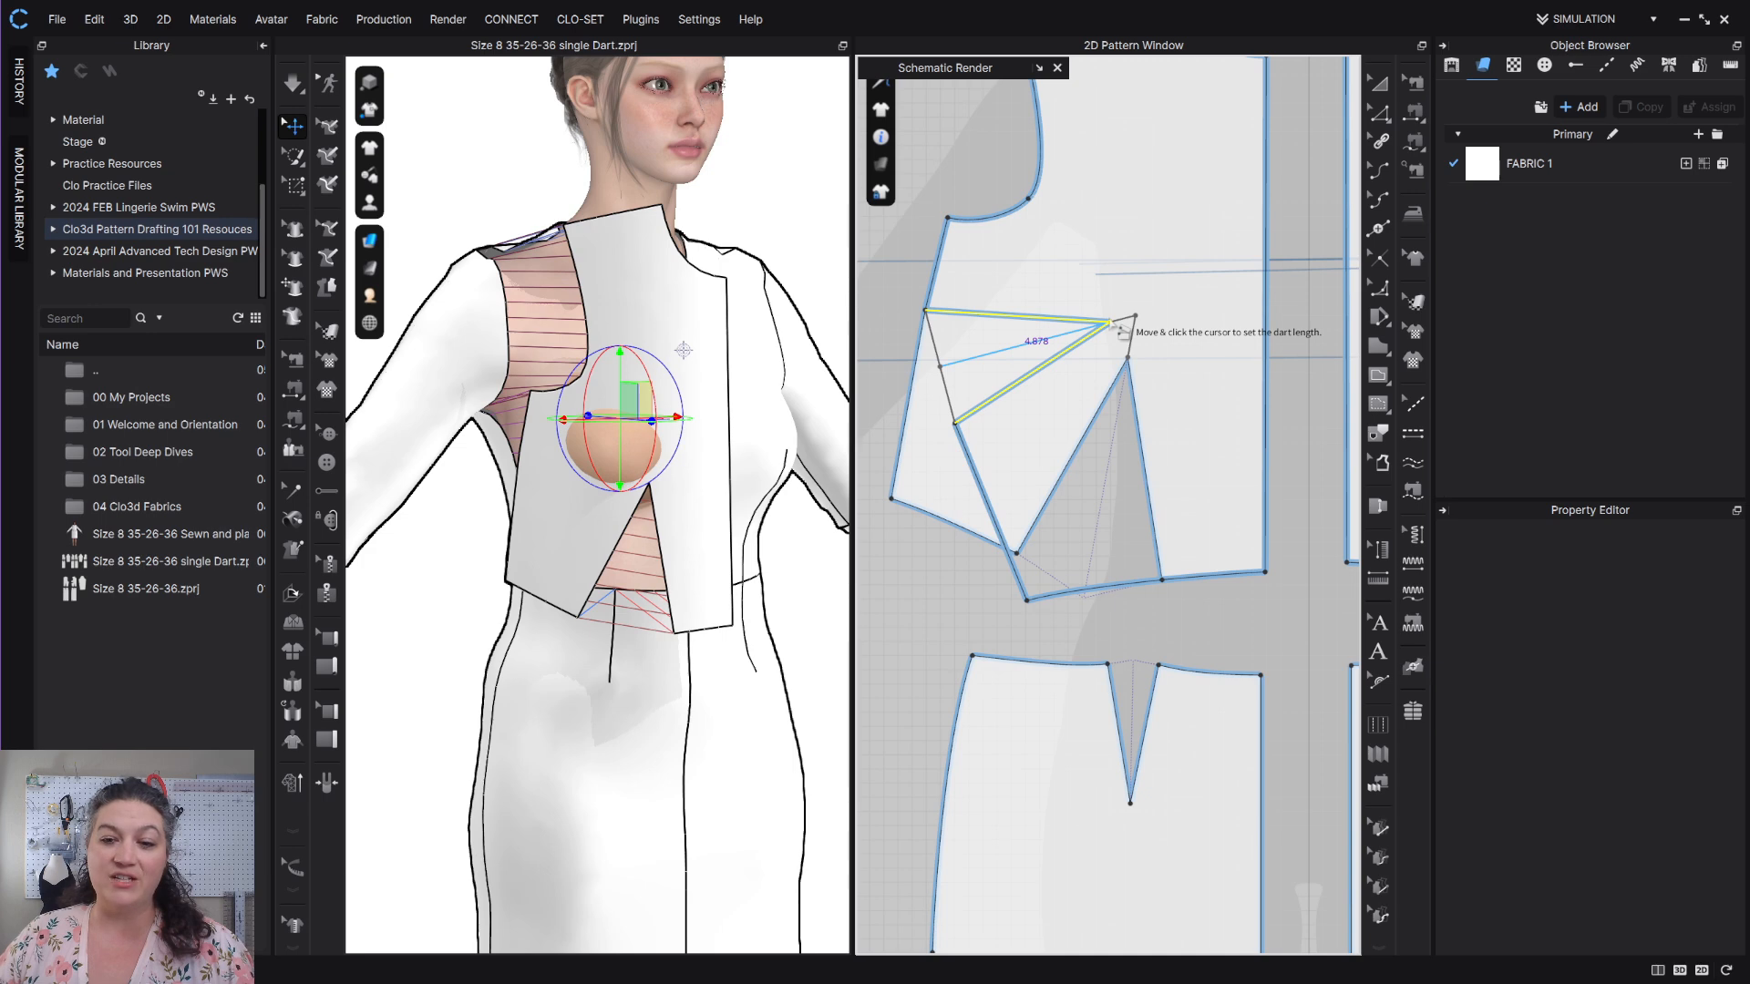
{"action": "key", "text": "Escape"}
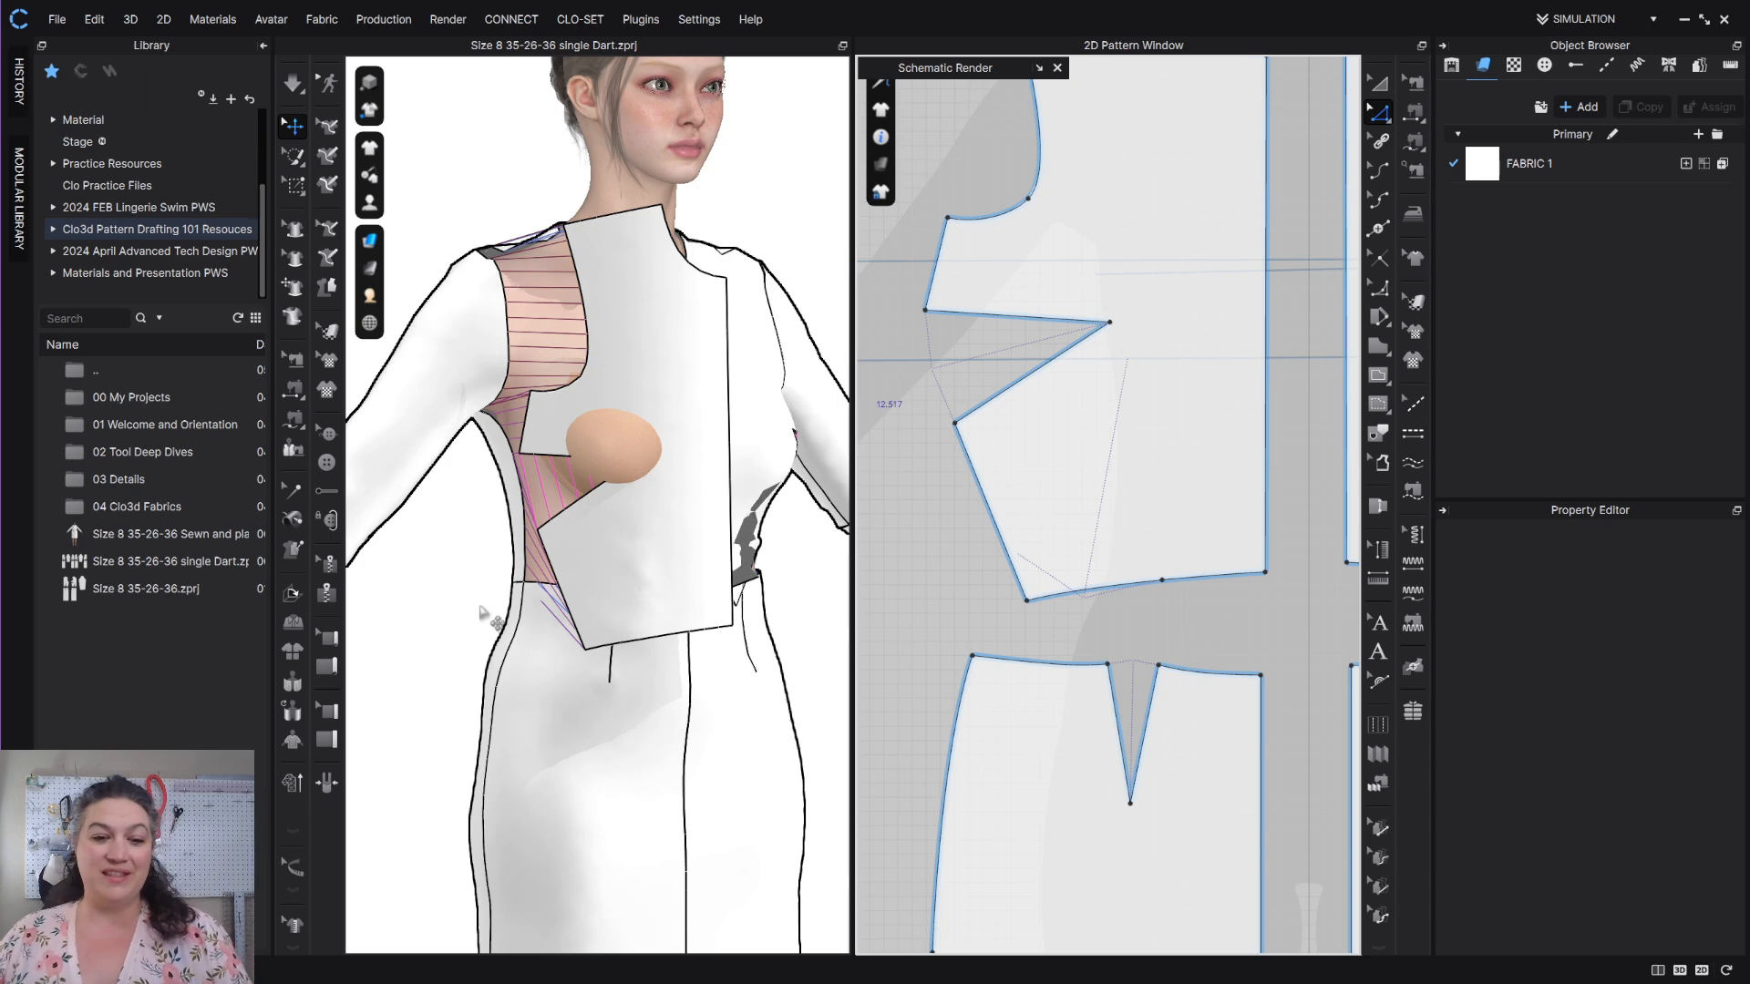
Simulate the garment so the front bodice sews together with its new side dart, and clear the selection.
{"action": "right_click_drag", "start_coordinate": [613, 524], "coordinate": [633, 449]}
{"action": "left_click", "coordinate": [682, 567]}
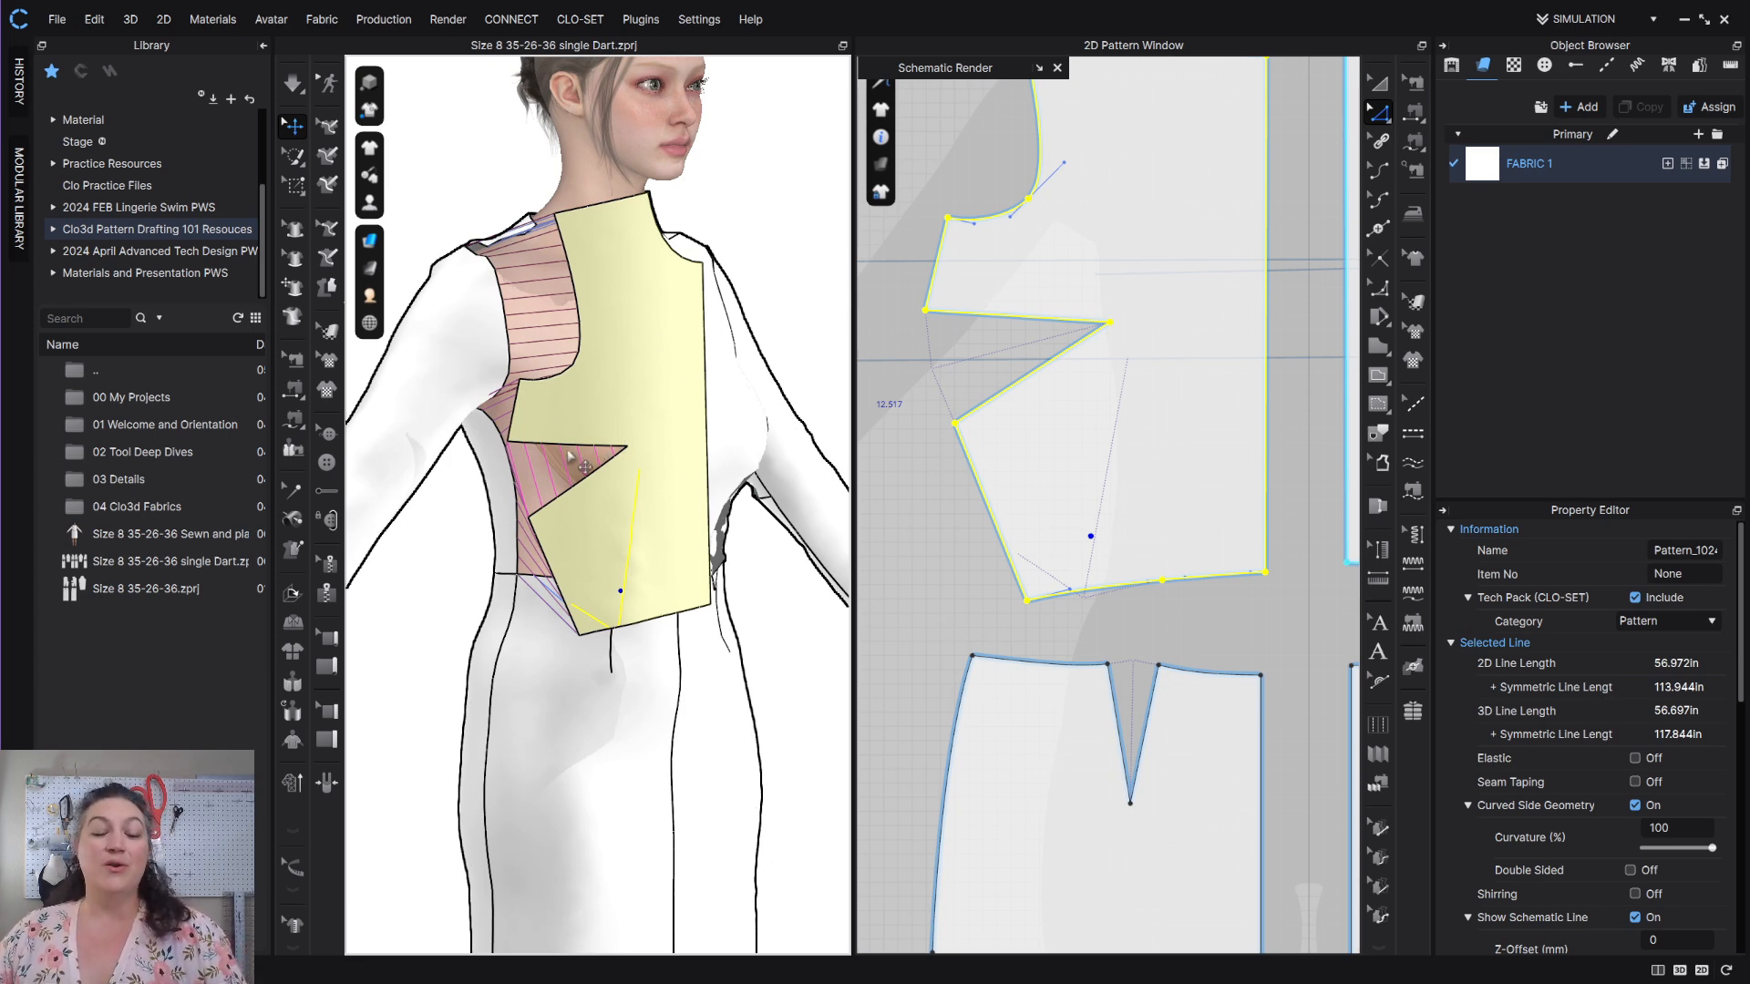
{"action": "right_click_drag", "start_coordinate": [794, 636], "coordinate": [725, 633]}
{"action": "middle_click_drag", "start_coordinate": [724, 635], "coordinate": [629, 666]}
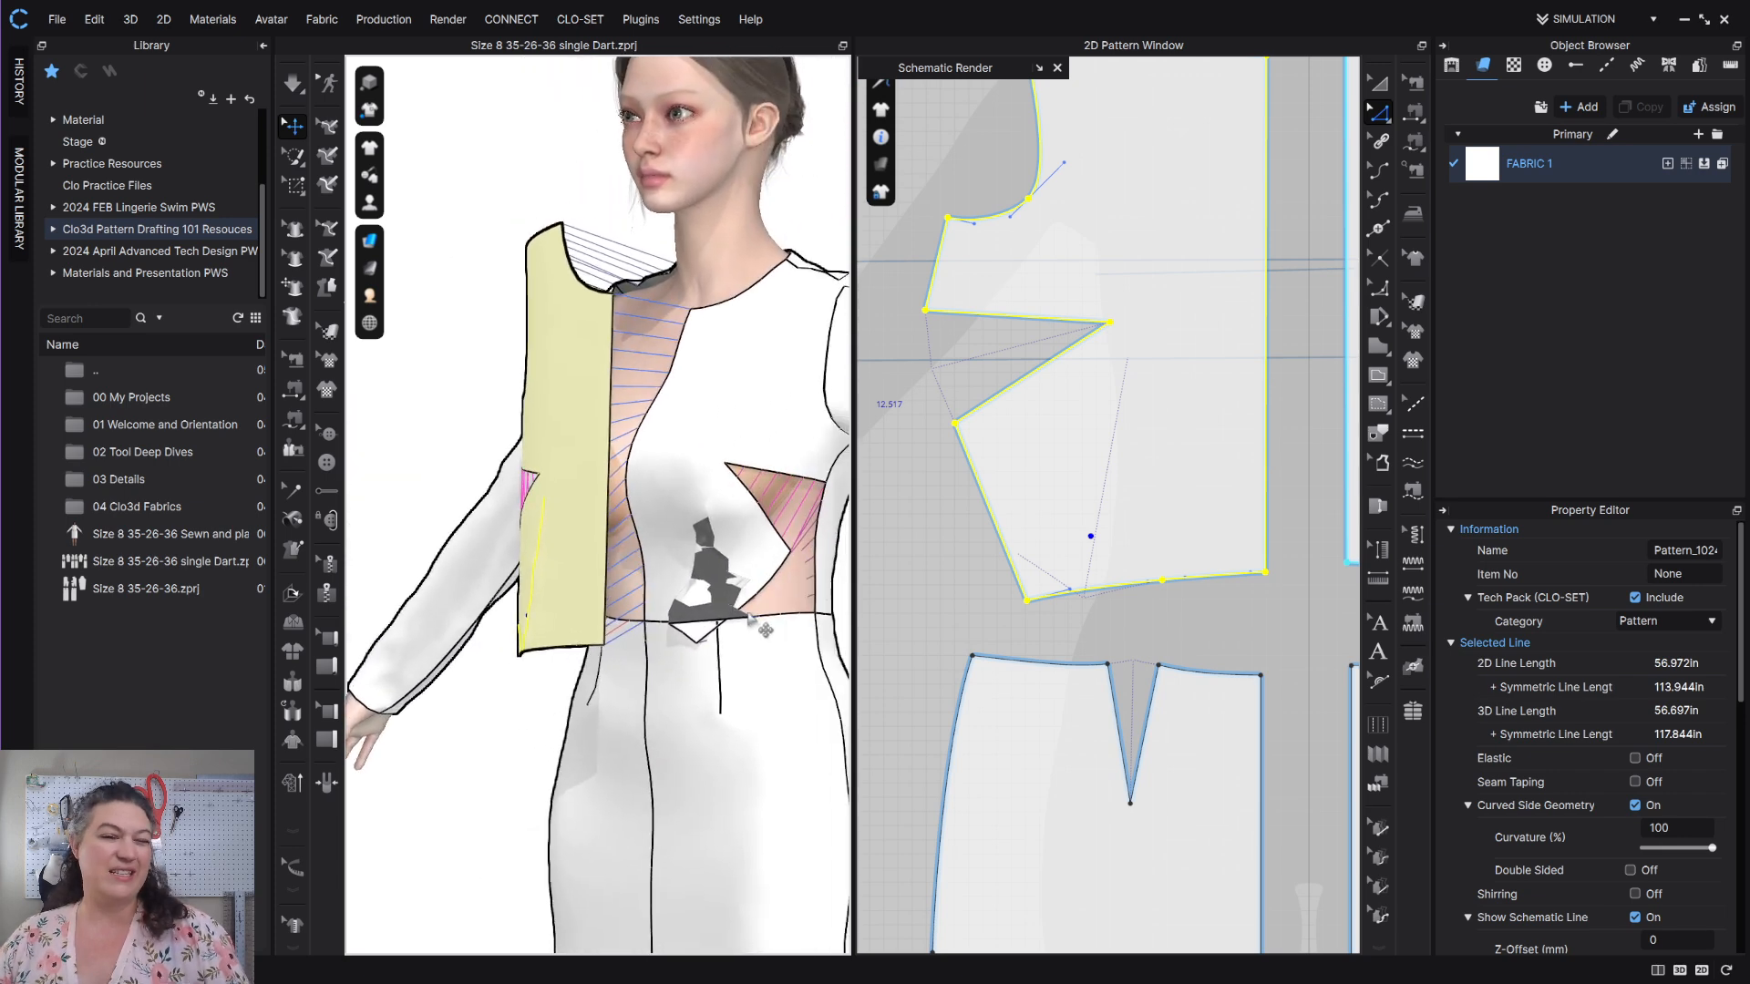
{"action": "right_click_drag", "start_coordinate": [610, 680], "coordinate": [740, 685]}
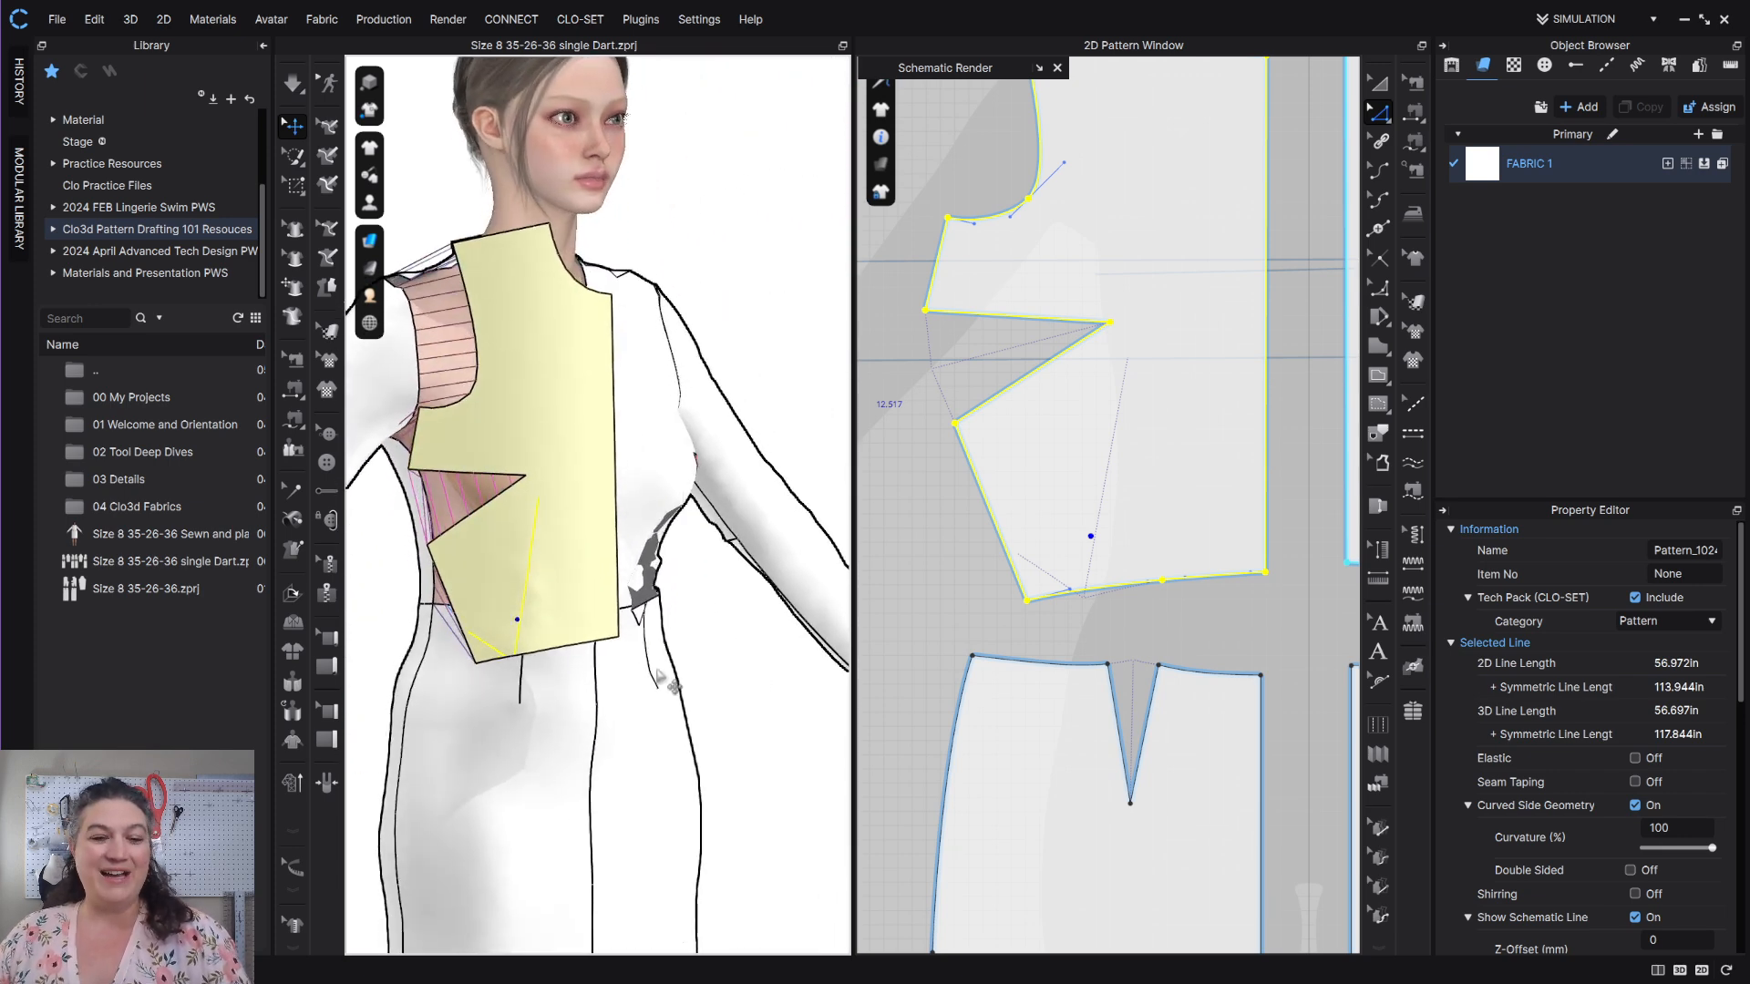
{"action": "key", "text": "space"}
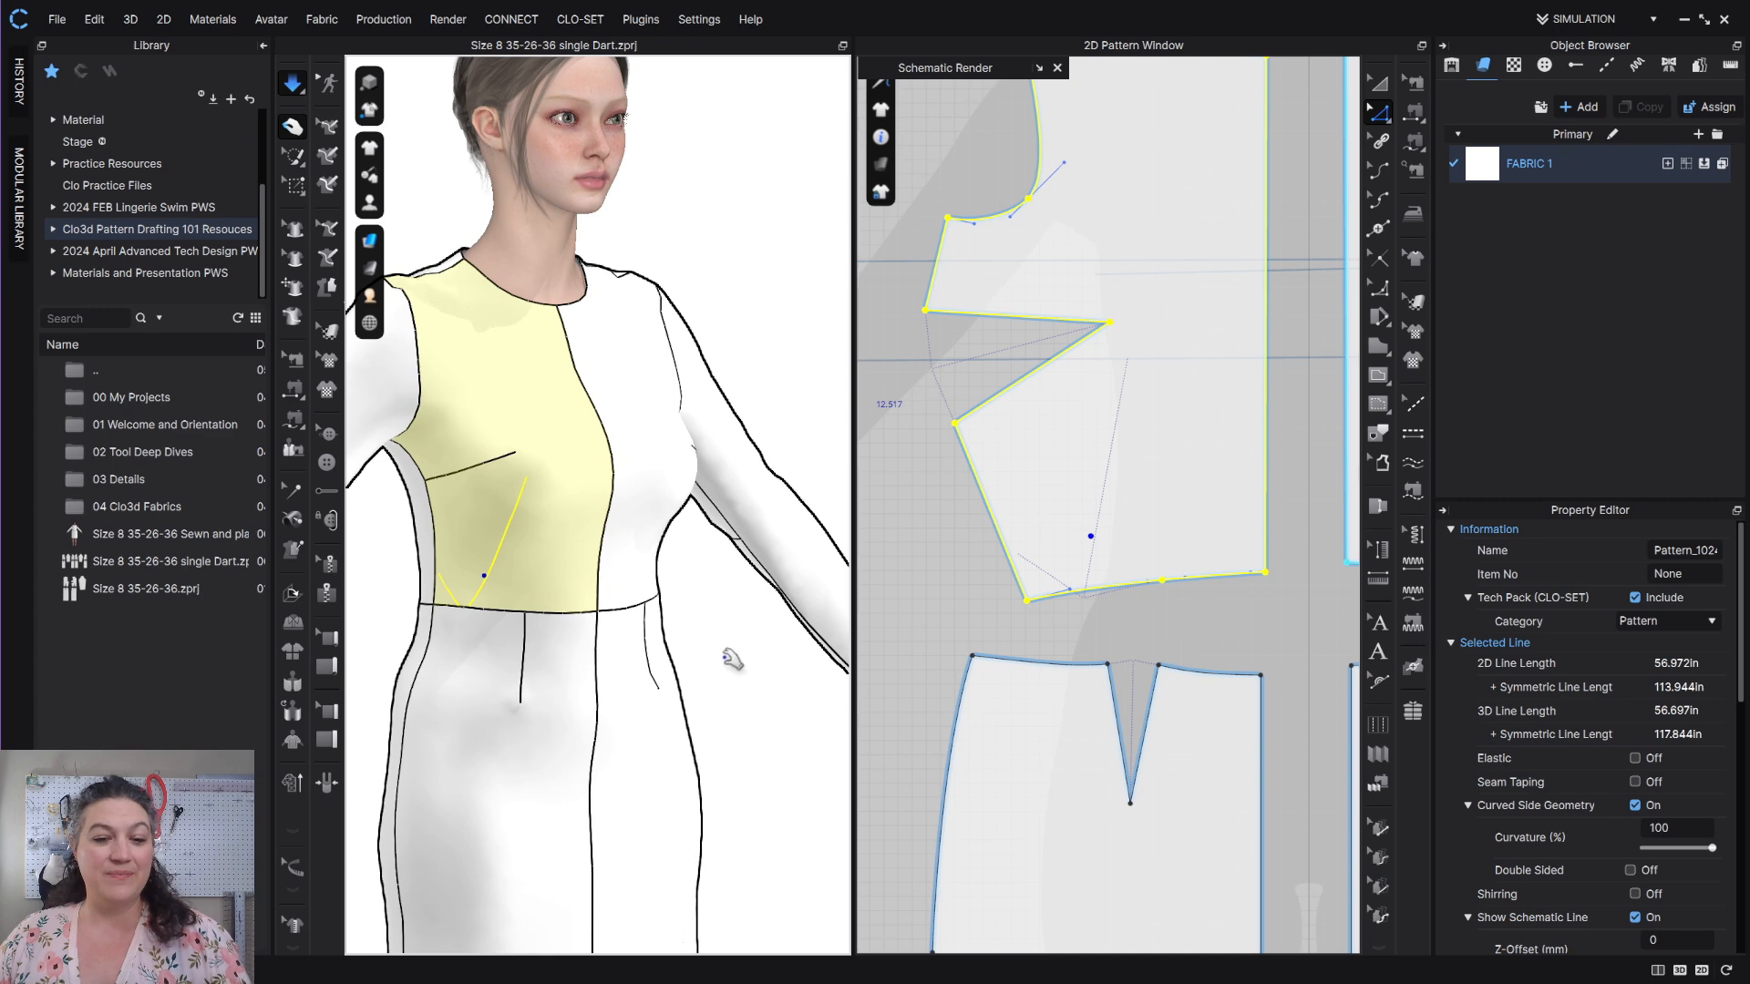
{"action": "key", "text": "Escape"}
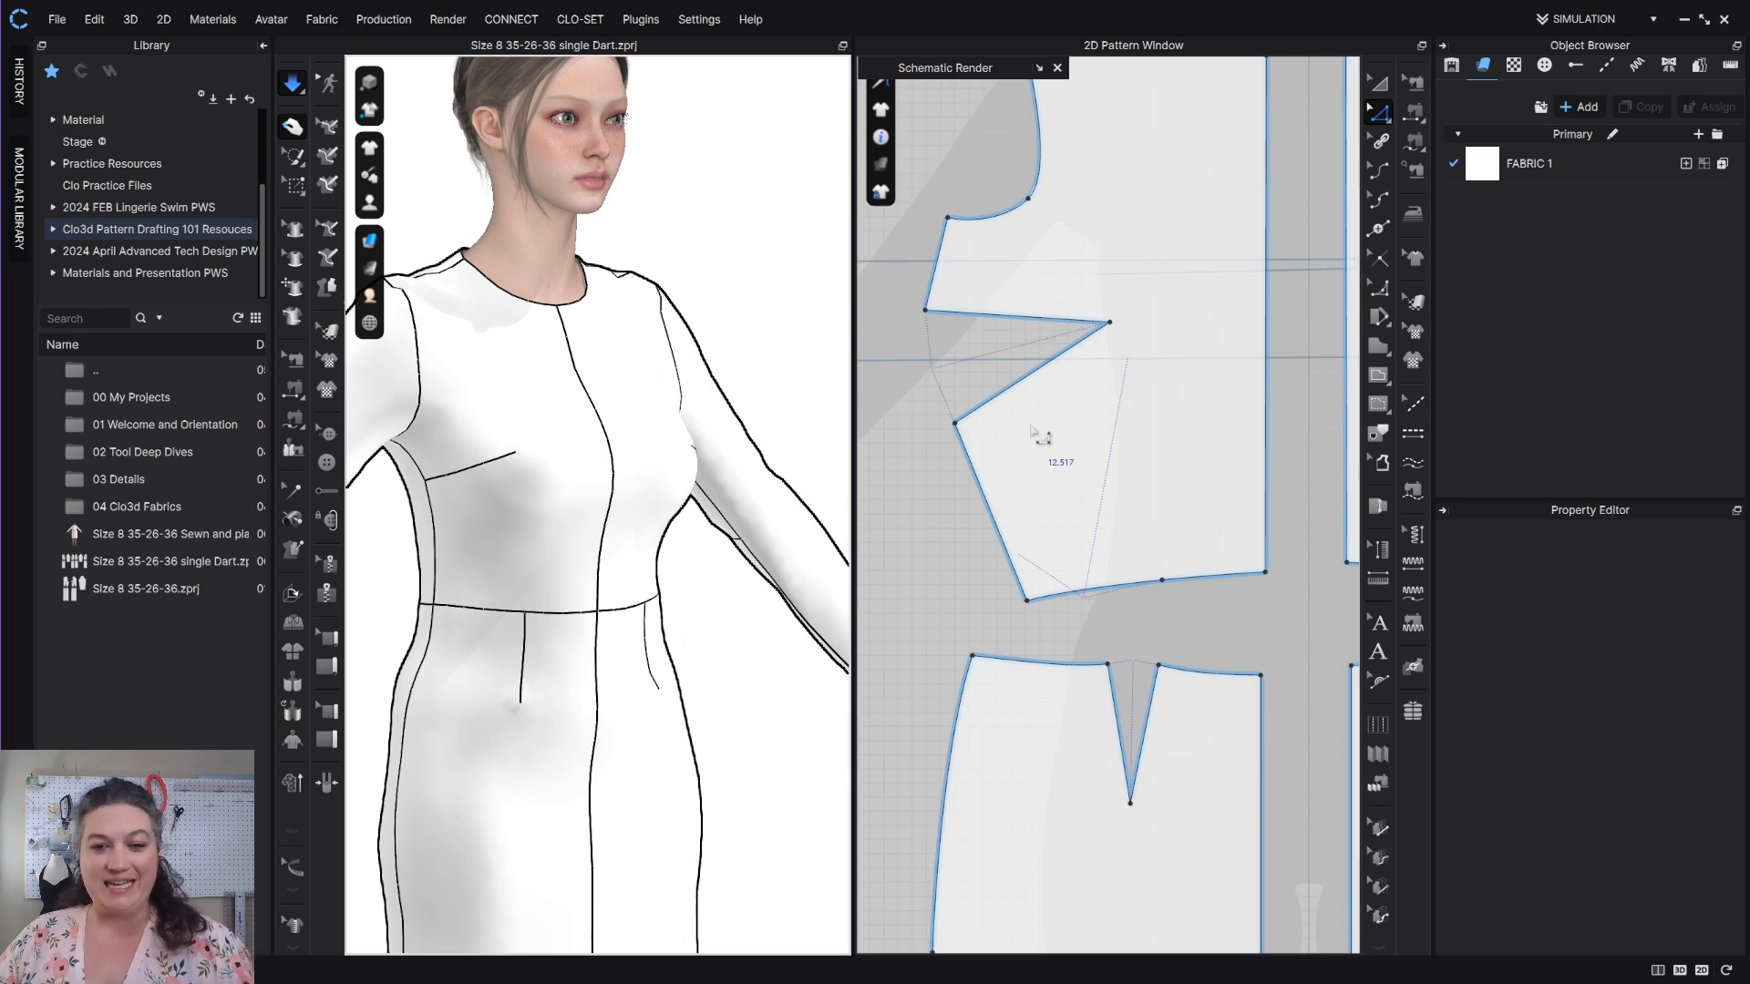
Start Rotate Dart on both legs of the front bodice's side dart and place the new dart location midway along the shoulder seam.
{"action": "right_click_drag", "start_coordinate": [1046, 387], "coordinate": [1064, 571]}
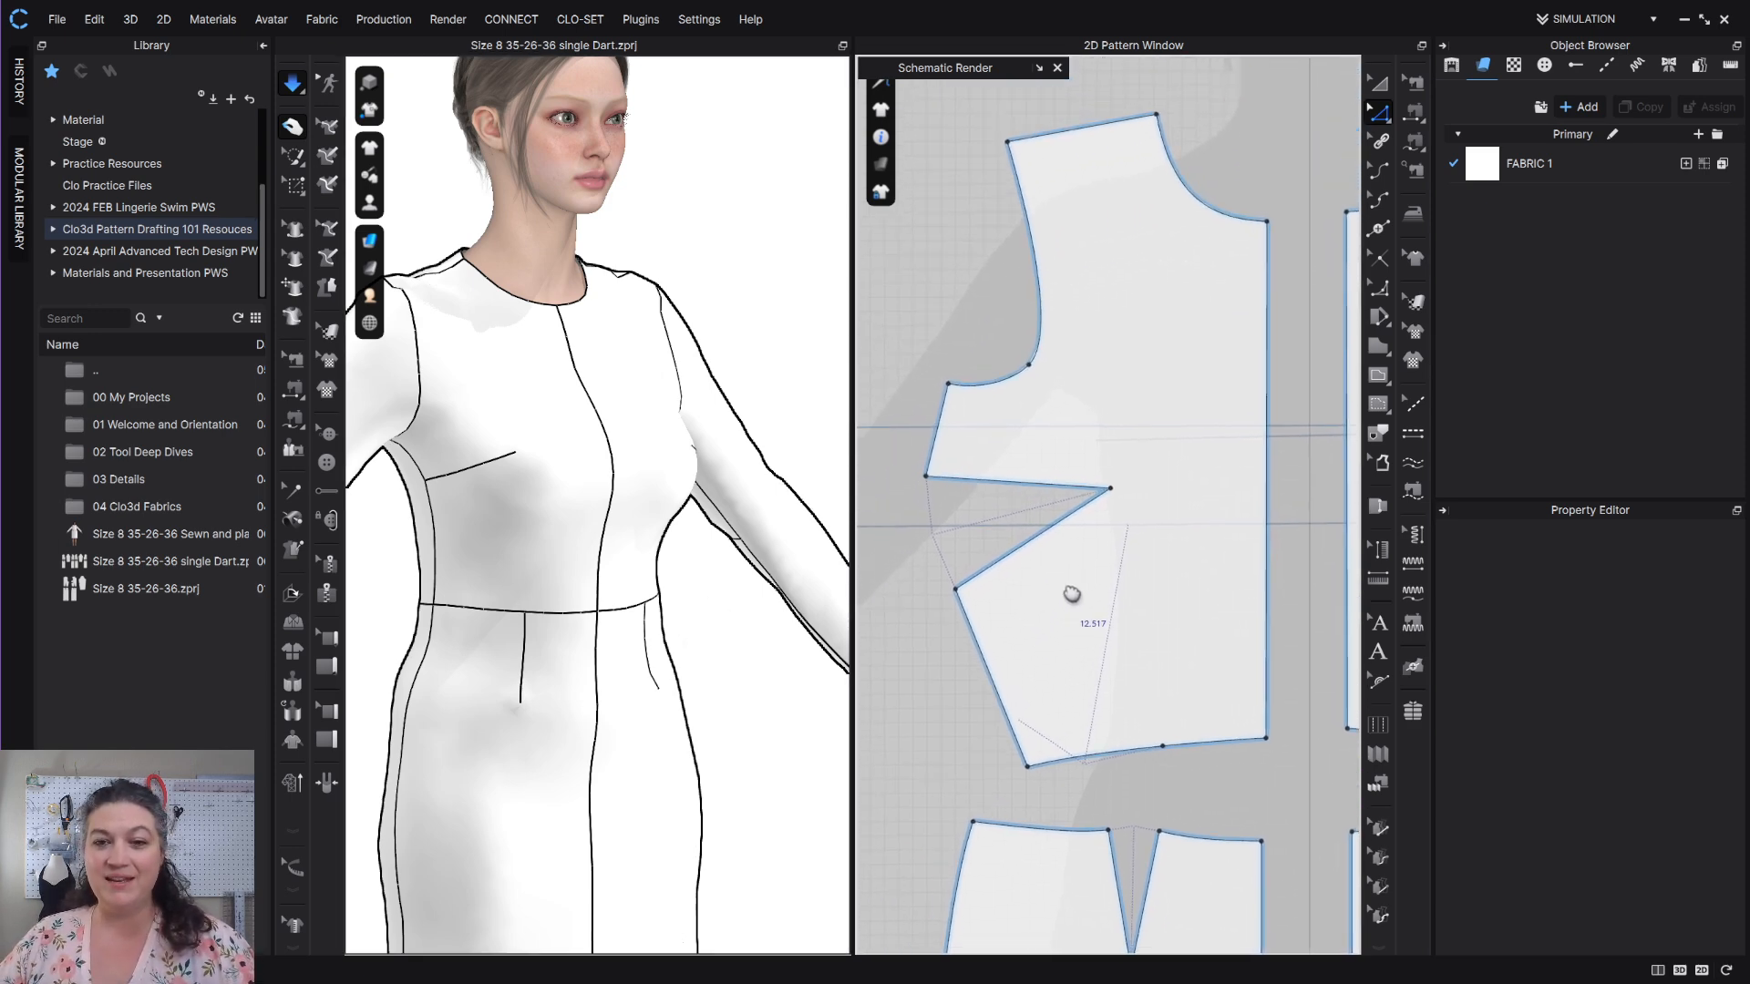
{"action": "left_click", "coordinate": [1027, 552]}
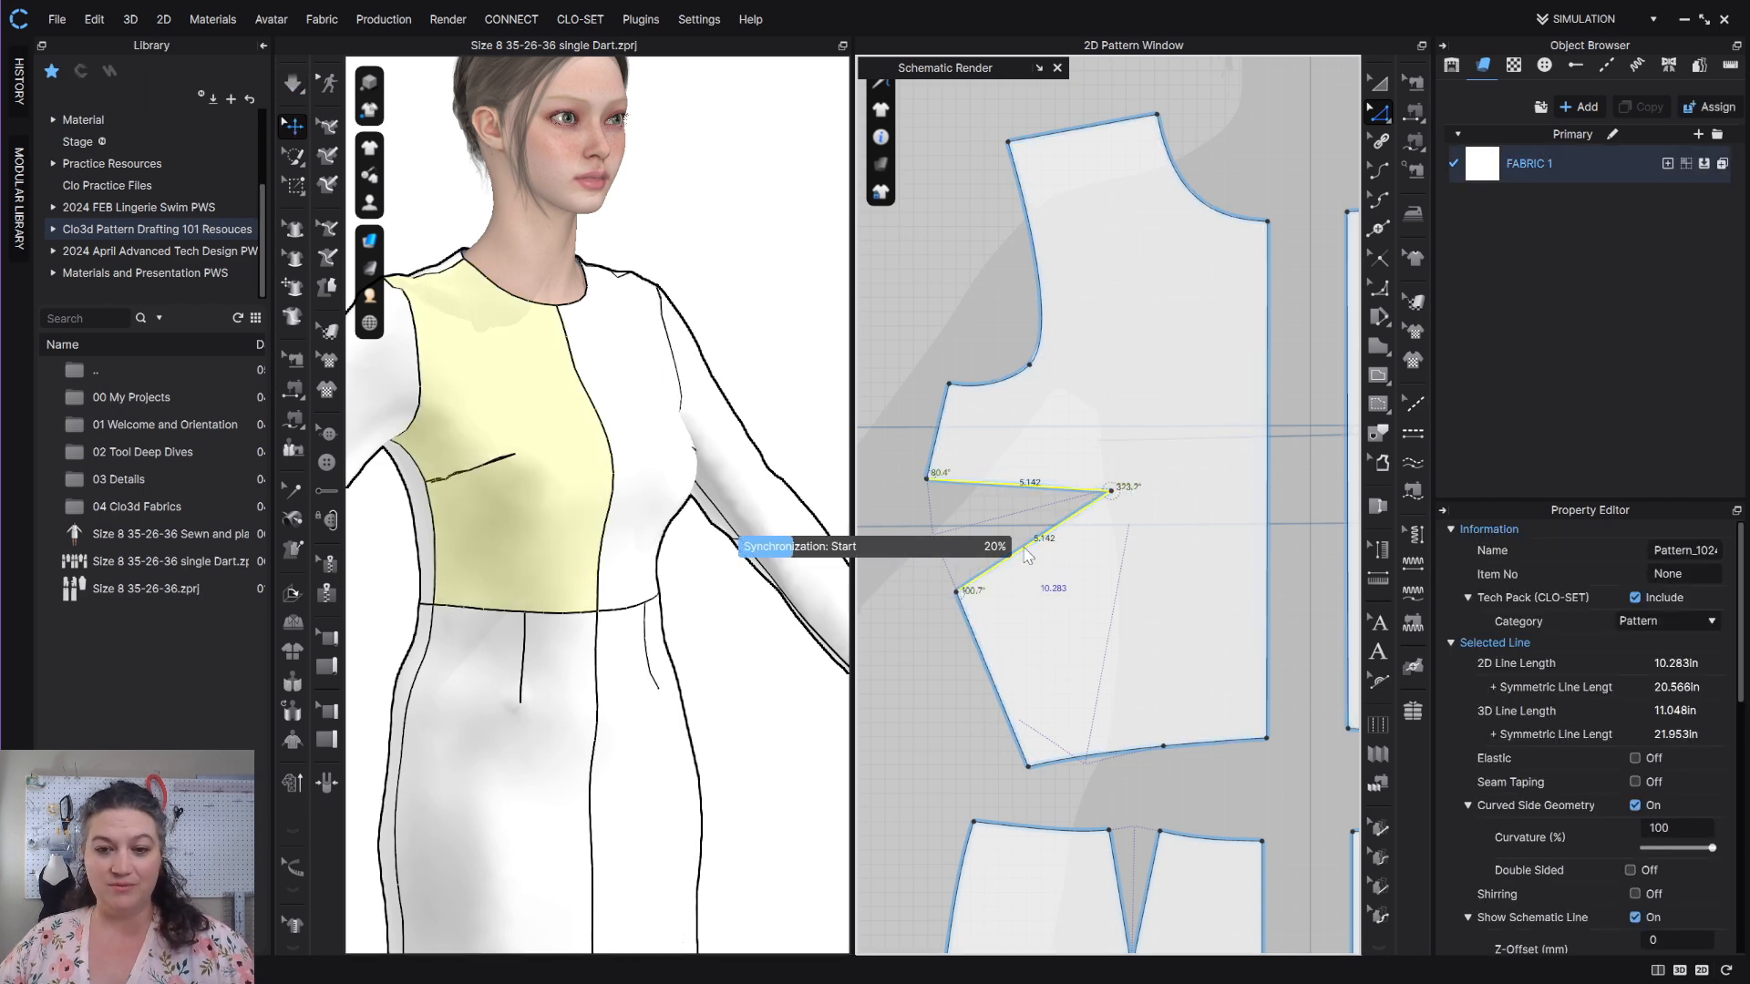
{"action": "right_click", "coordinate": [1038, 547]}
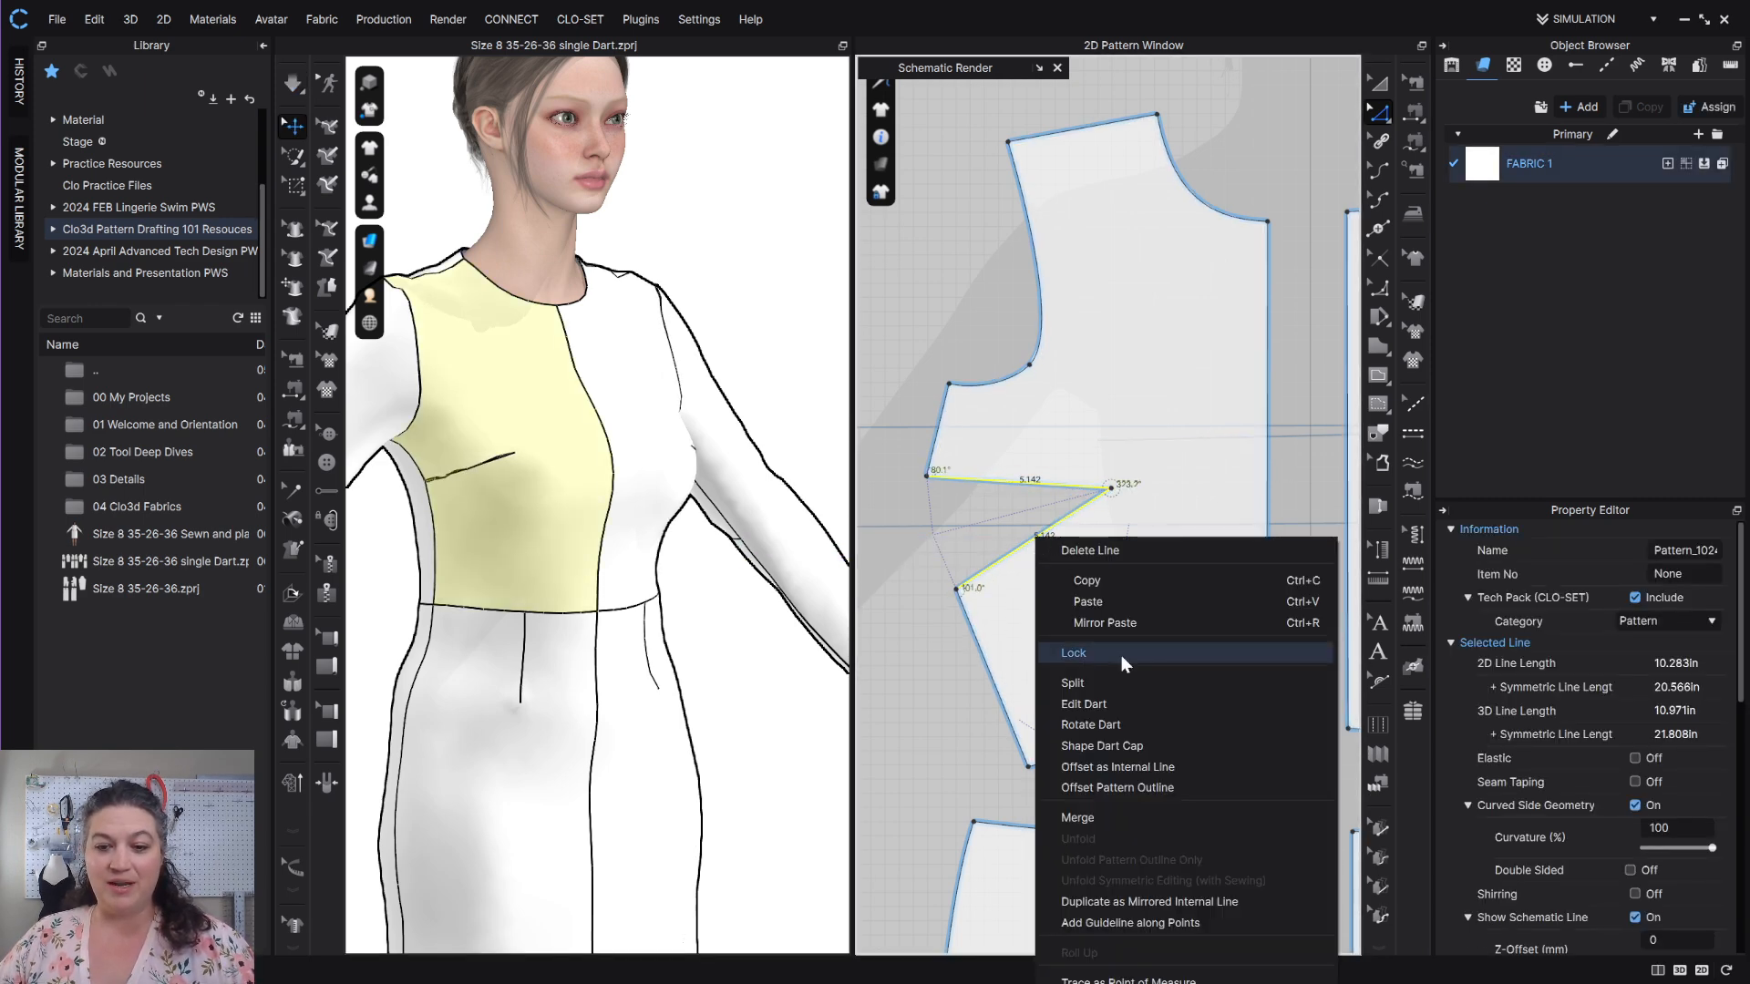
{"action": "left_click", "coordinate": [1106, 726]}
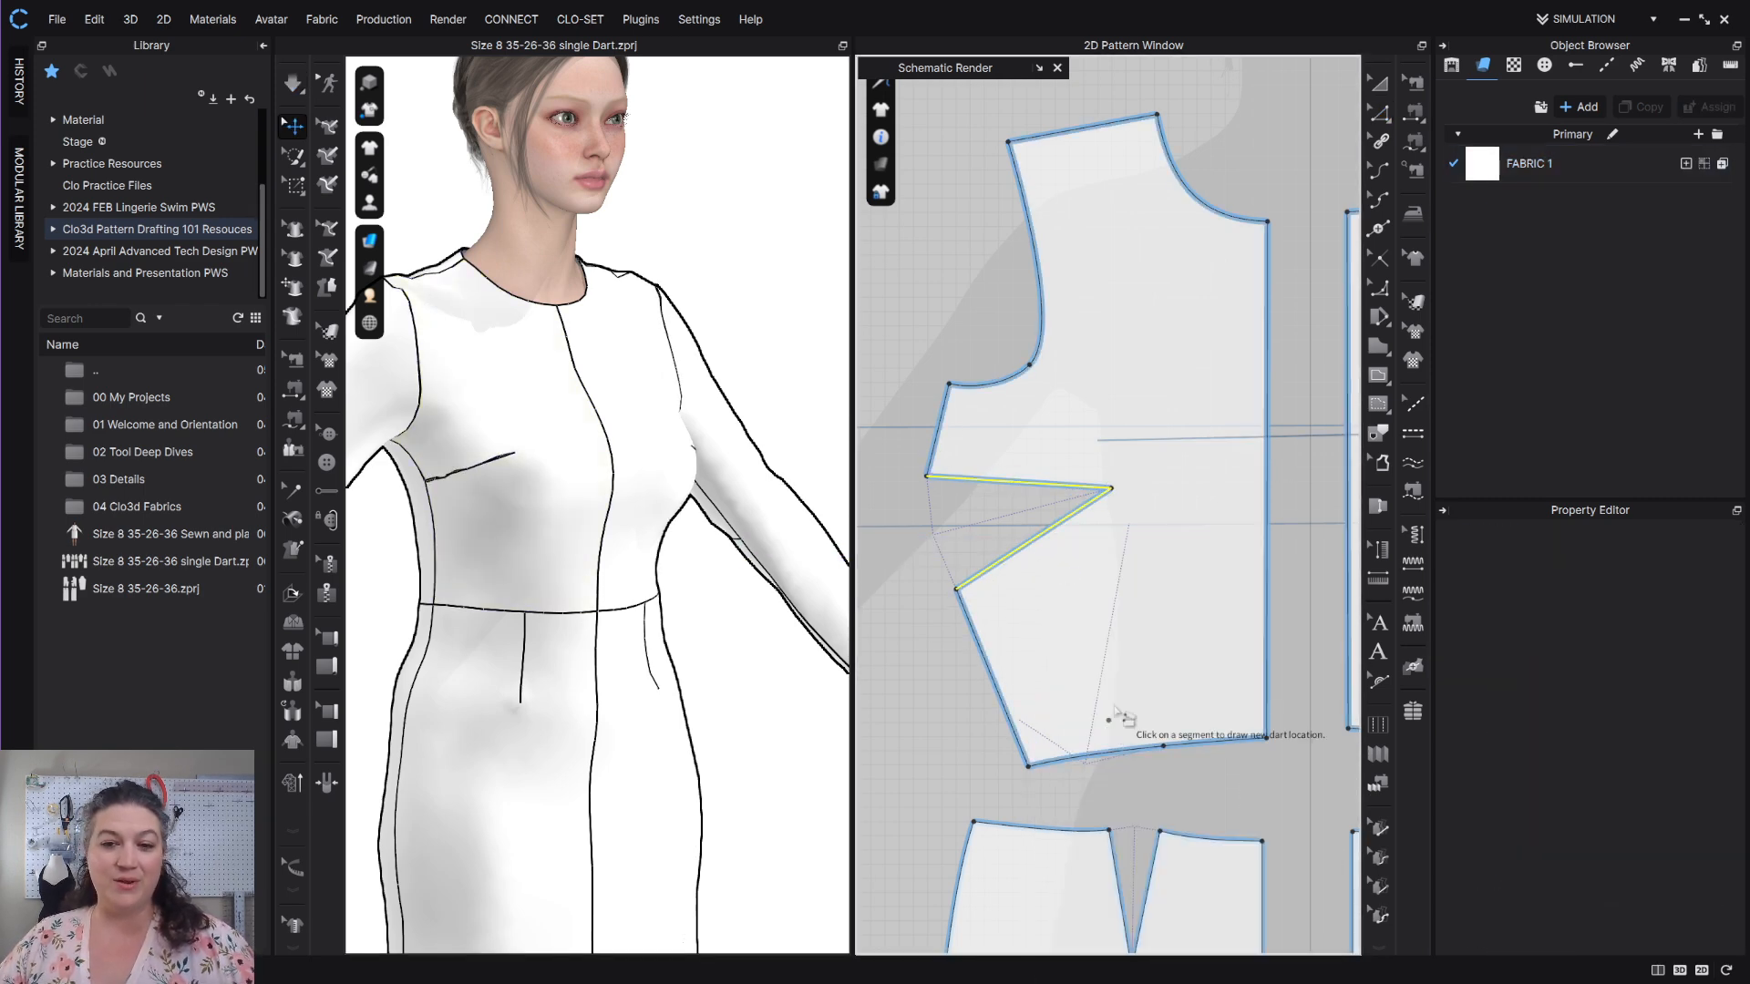
{"action": "left_click", "coordinate": [1090, 127]}
Rotate the armhole section about the bust point to close the side dart, and set the new shoulder dart's length to about 9.05 in.
{"action": "left_click", "coordinate": [1158, 483]}
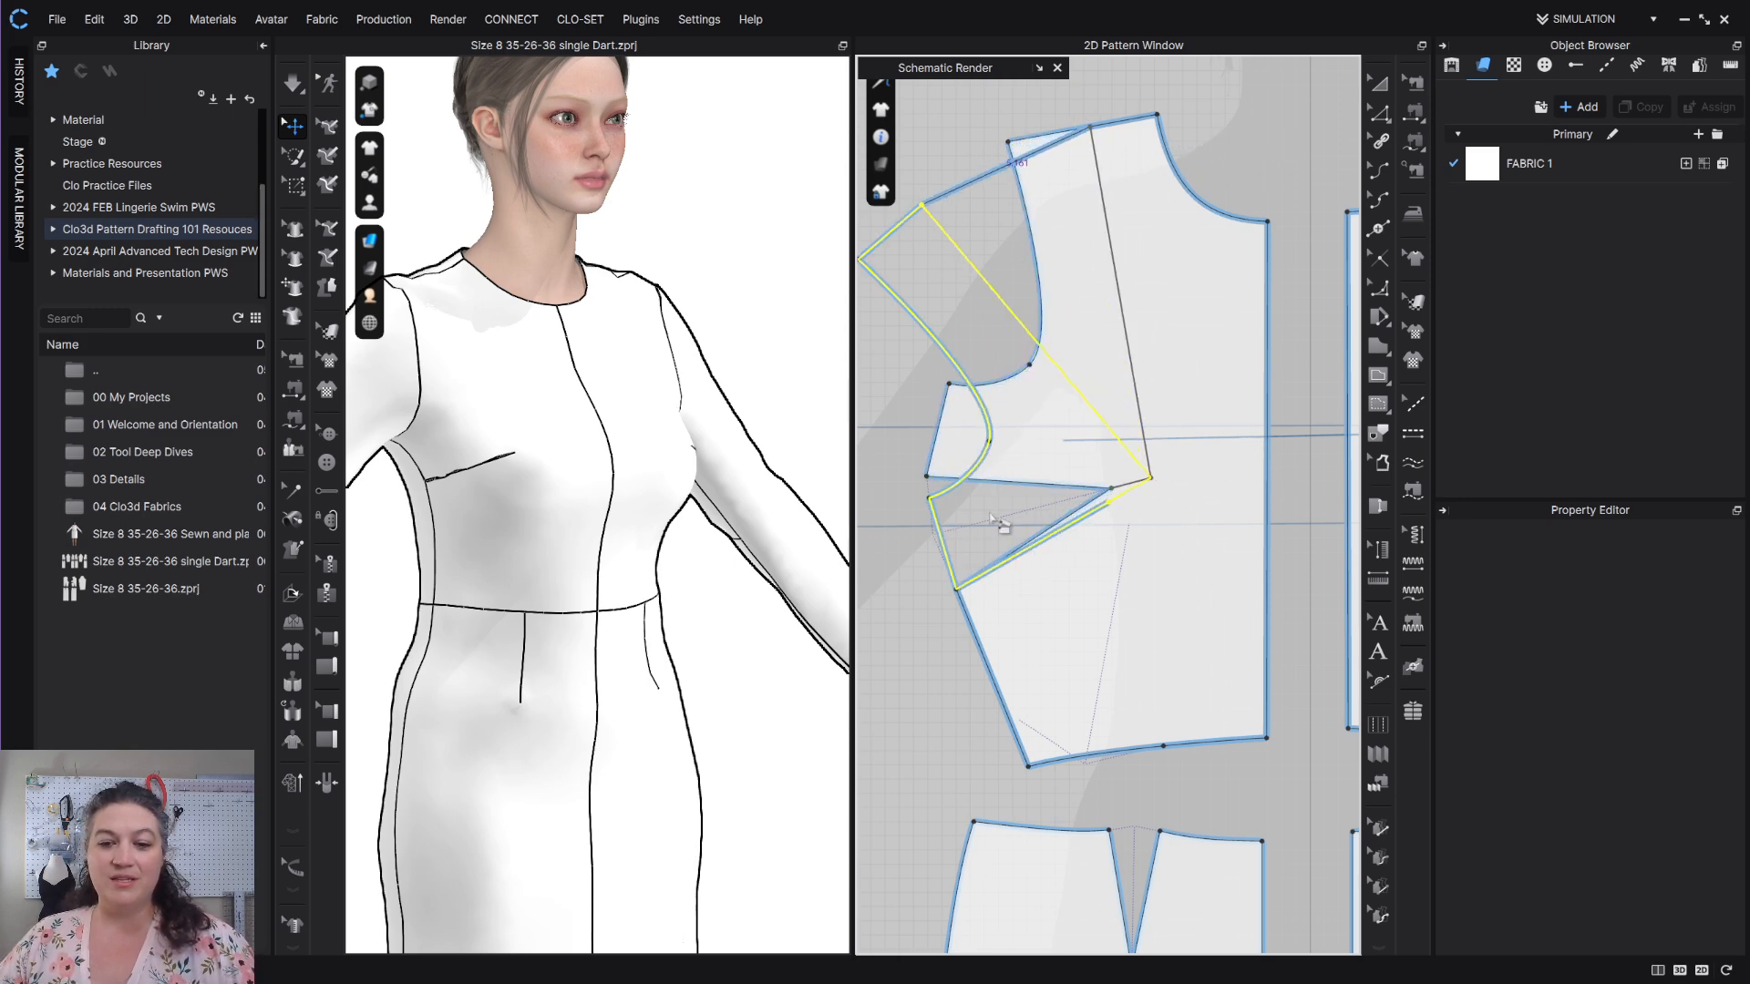
{"action": "left_click", "coordinate": [993, 523]}
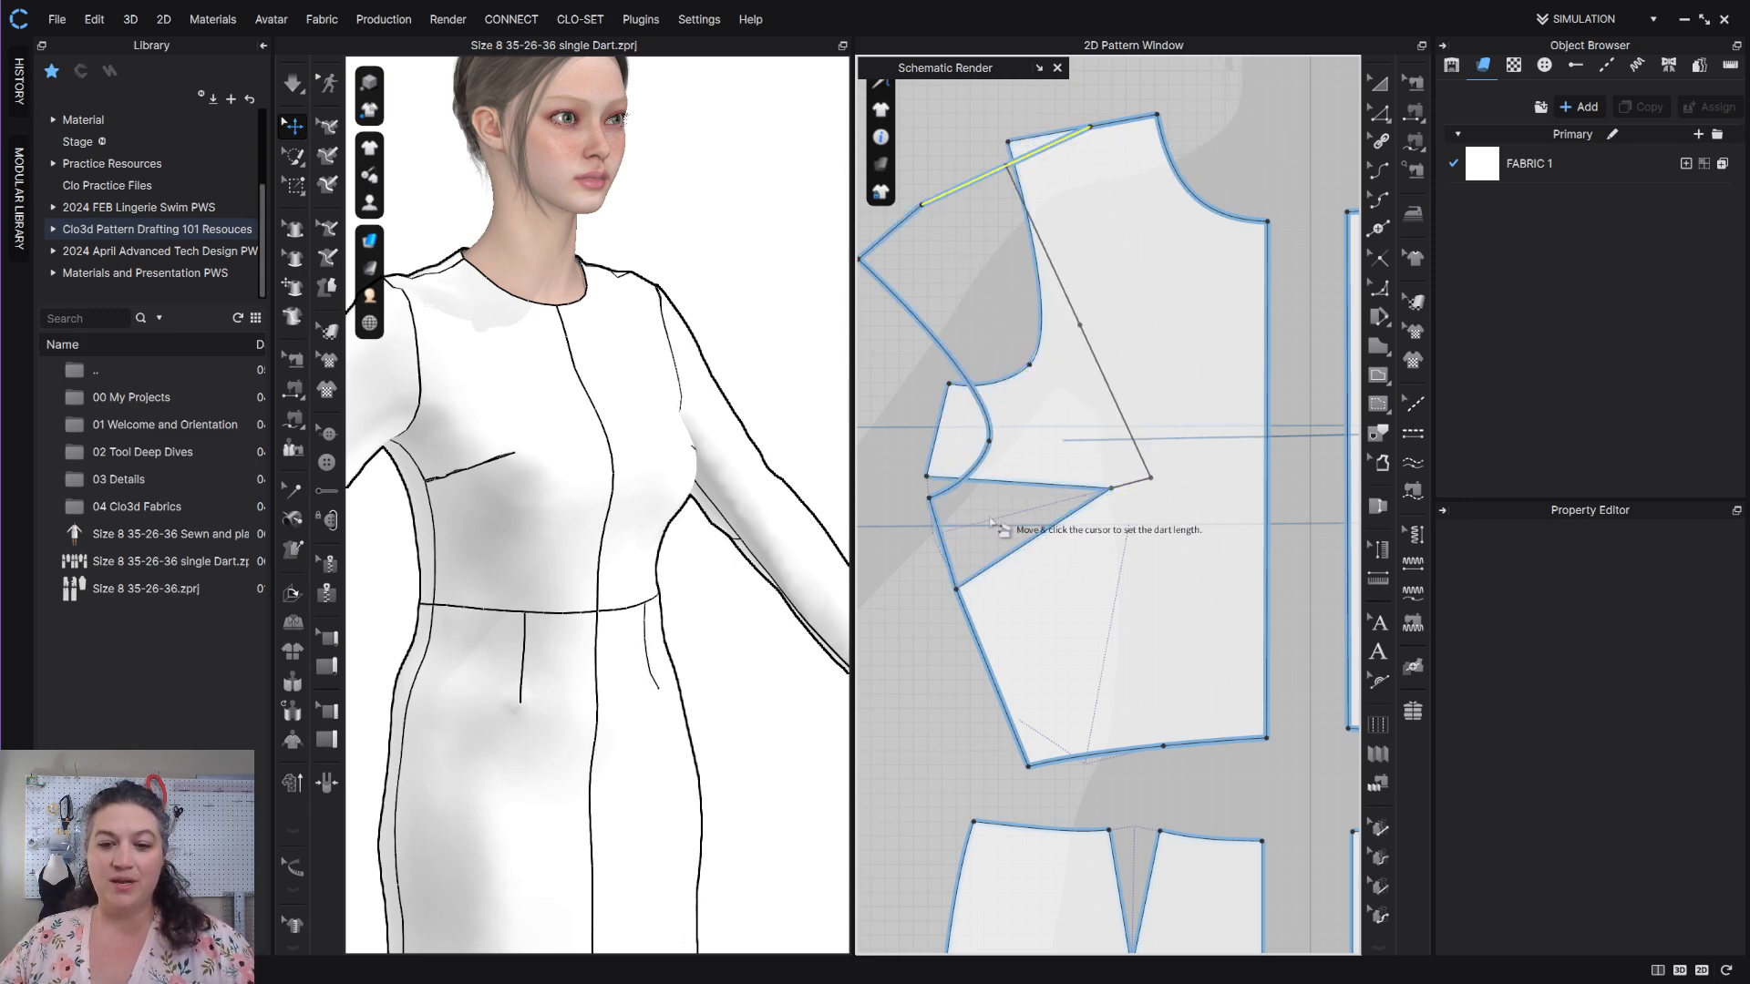
{"action": "left_click", "coordinate": [1140, 452]}
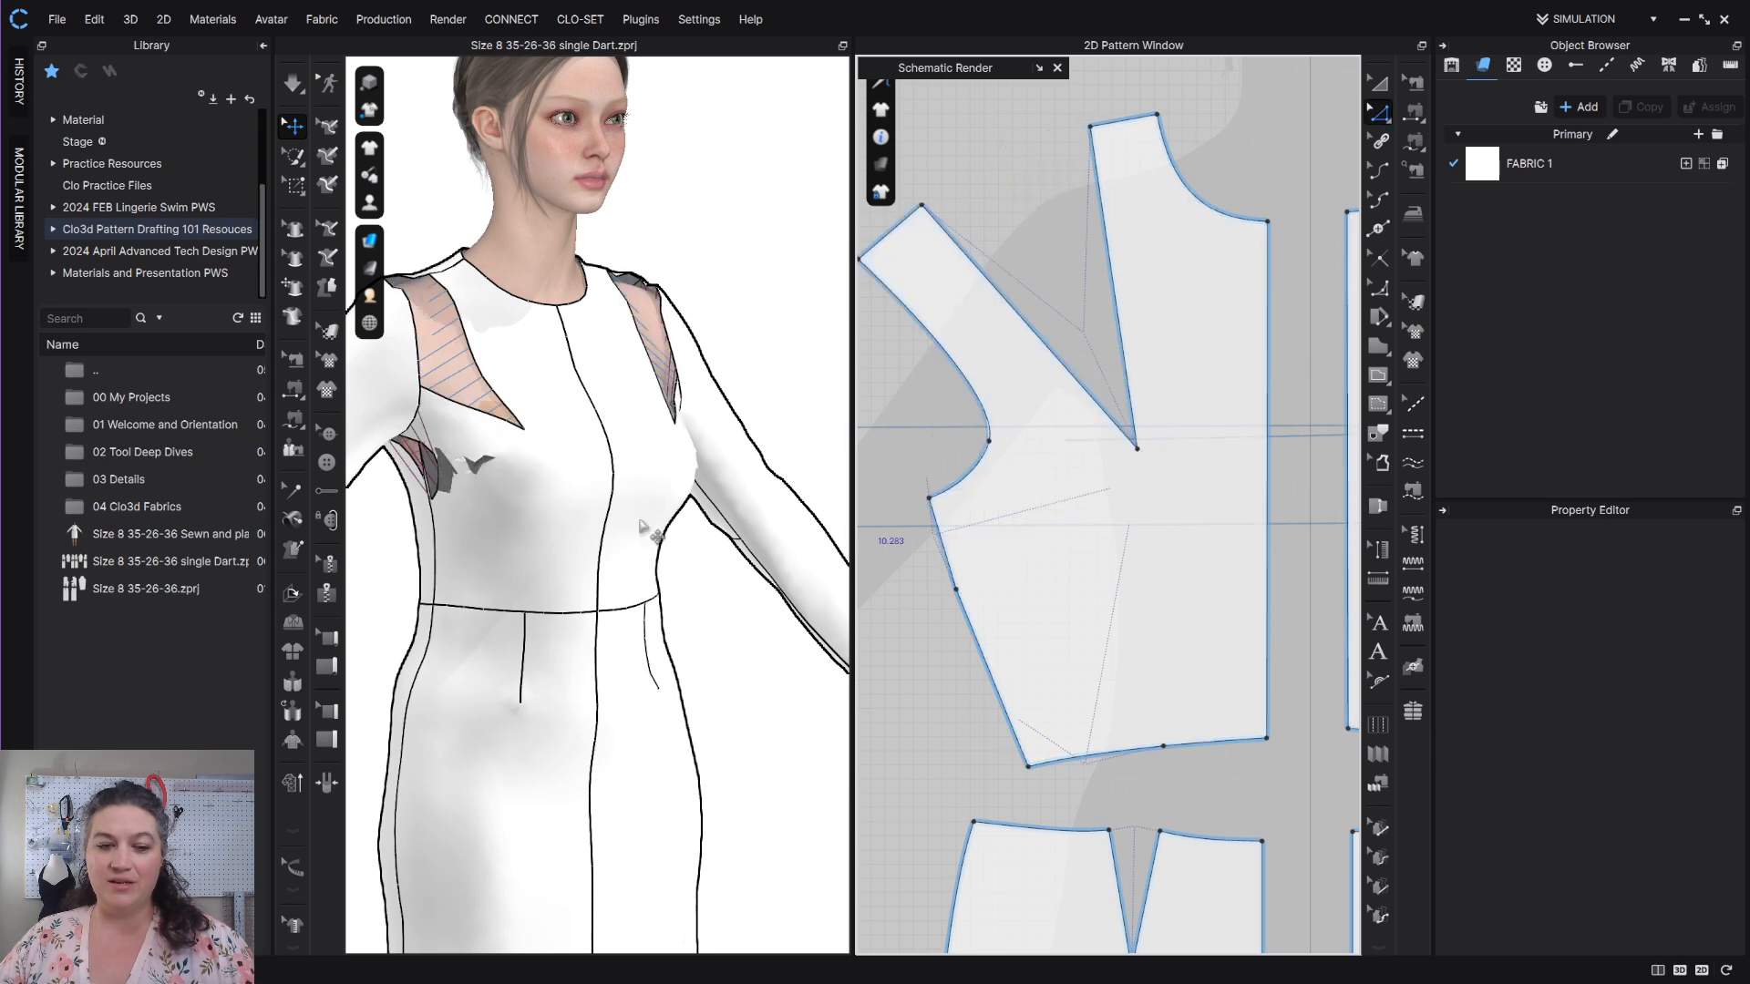
Simulate the garment to sew the shoulder darts closed, and tug the bodice and sleeve fabric to settle it.
{"action": "key", "text": "space"}
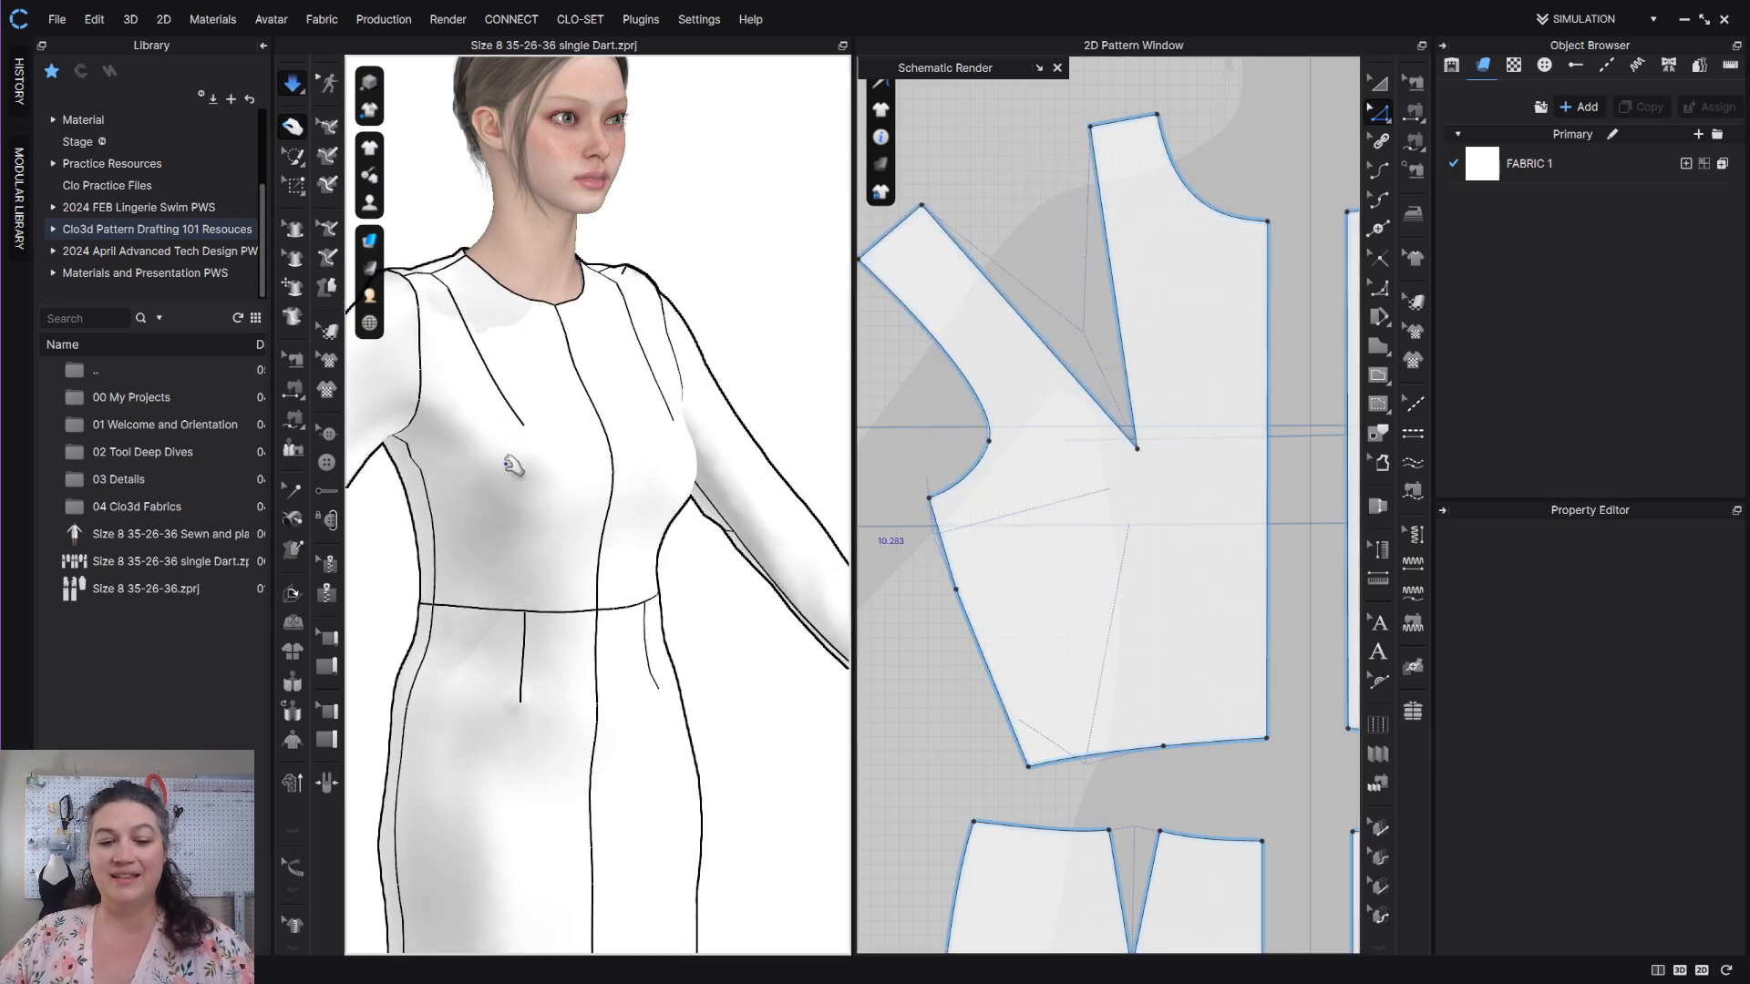
{"action": "right_click_drag", "start_coordinate": [608, 545], "coordinate": [512, 303]}
{"action": "left_click_drag", "start_coordinate": [512, 303], "coordinate": [416, 454]}
{"action": "scroll", "coordinate": [781, 349], "scroll_direction": "down", "scroll_amount": 3}
{"action": "right_click_drag", "start_coordinate": [781, 349], "coordinate": [766, 330]}
{"action": "left_click_drag", "start_coordinate": [784, 388], "coordinate": [843, 467]}
{"action": "left_click_drag", "start_coordinate": [785, 405], "coordinate": [841, 456]}
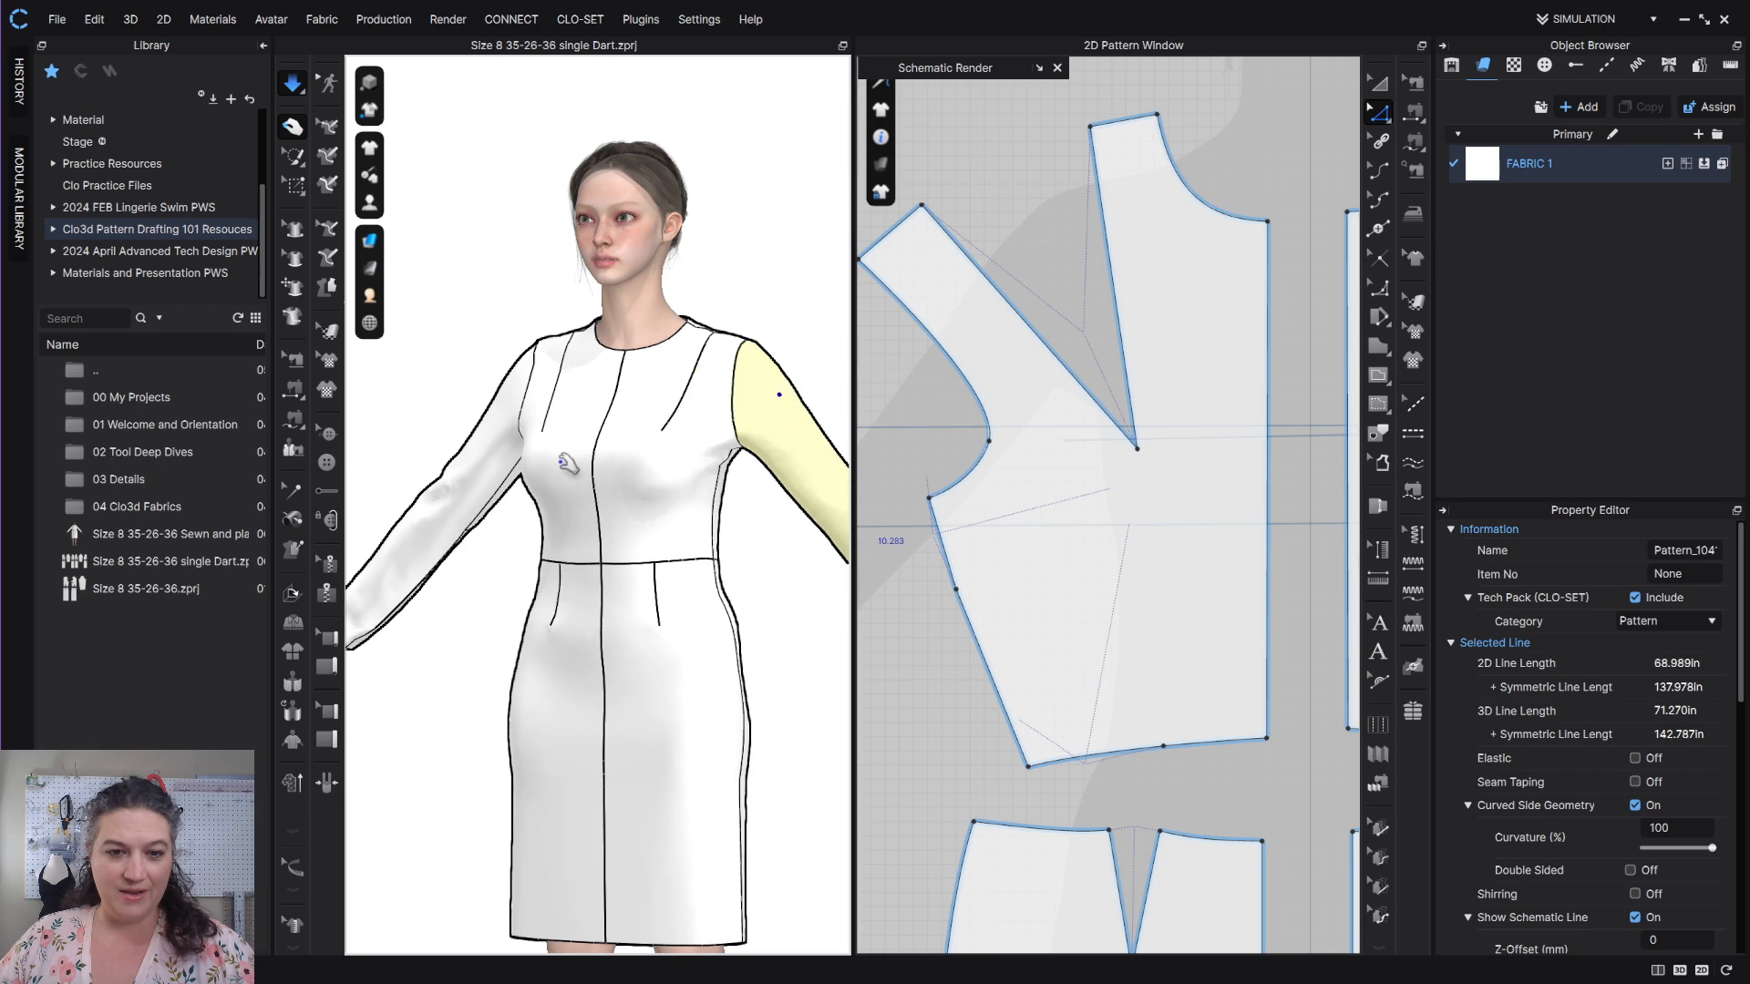
Tug the simulated fabric around the side and back of the bodice to settle the drape.
{"action": "right_click_drag", "start_coordinate": [566, 468], "coordinate": [632, 476]}
{"action": "left_click_drag", "start_coordinate": [501, 458], "coordinate": [476, 510]}
{"action": "right_click_drag", "start_coordinate": [484, 488], "coordinate": [687, 483]}
{"action": "left_click_drag", "start_coordinate": [560, 460], "coordinate": [581, 509]}
{"action": "left_click_drag", "start_coordinate": [429, 470], "coordinate": [398, 539]}
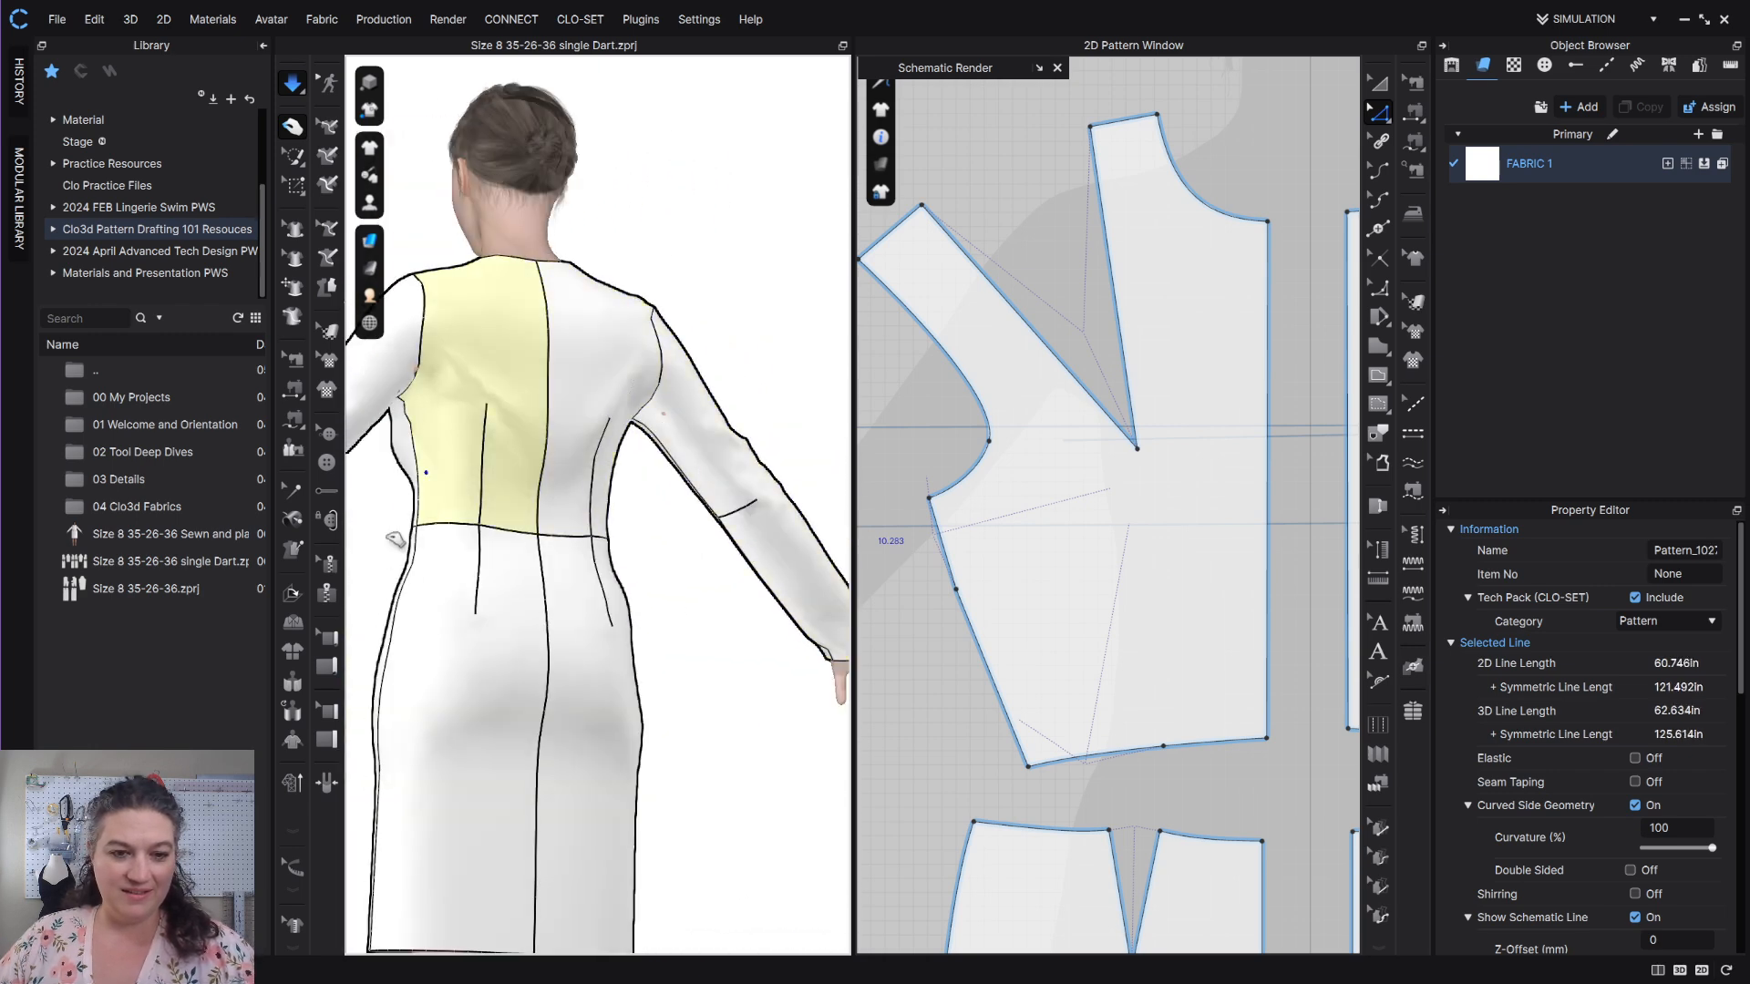
{"action": "right_click_drag", "start_coordinate": [588, 502], "coordinate": [677, 510]}
{"action": "scroll", "coordinate": [677, 510], "scroll_direction": "up", "scroll_amount": 3}
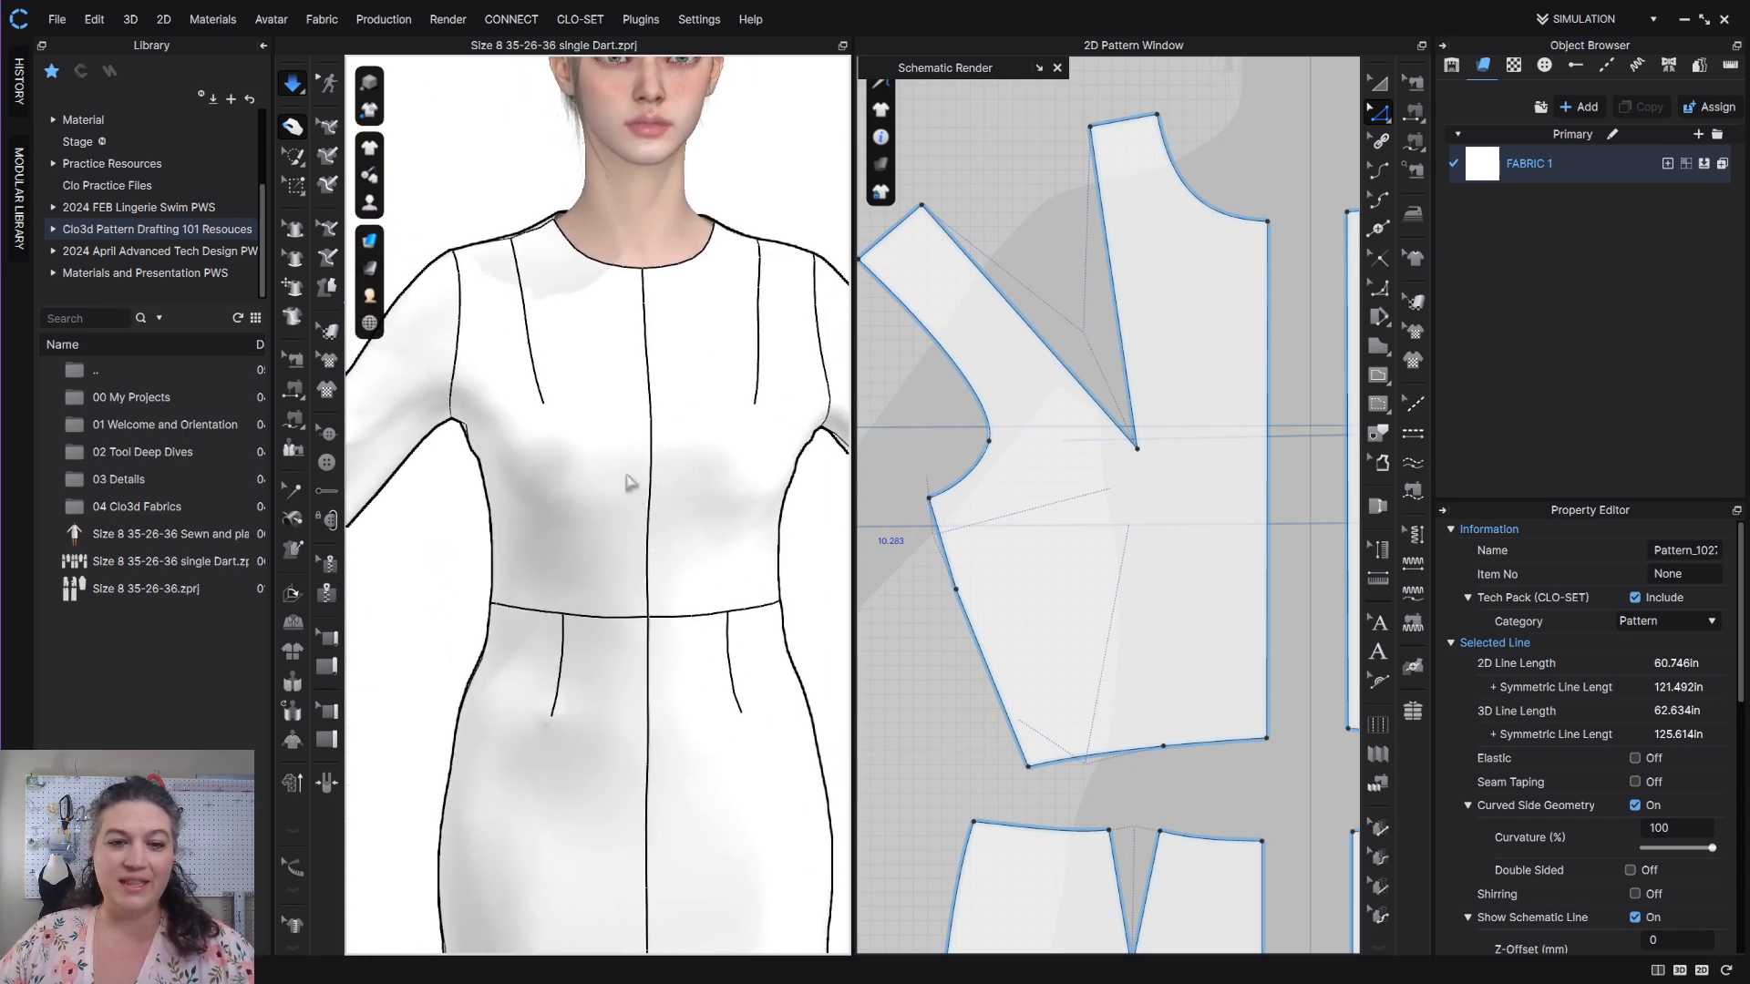
Reset the 3D arrangement of the front bodice pattern so it lies flat in front of the avatar, and clear the selection.
{"action": "left_click", "coordinate": [729, 481]}
{"action": "right_click", "coordinate": [725, 483]}
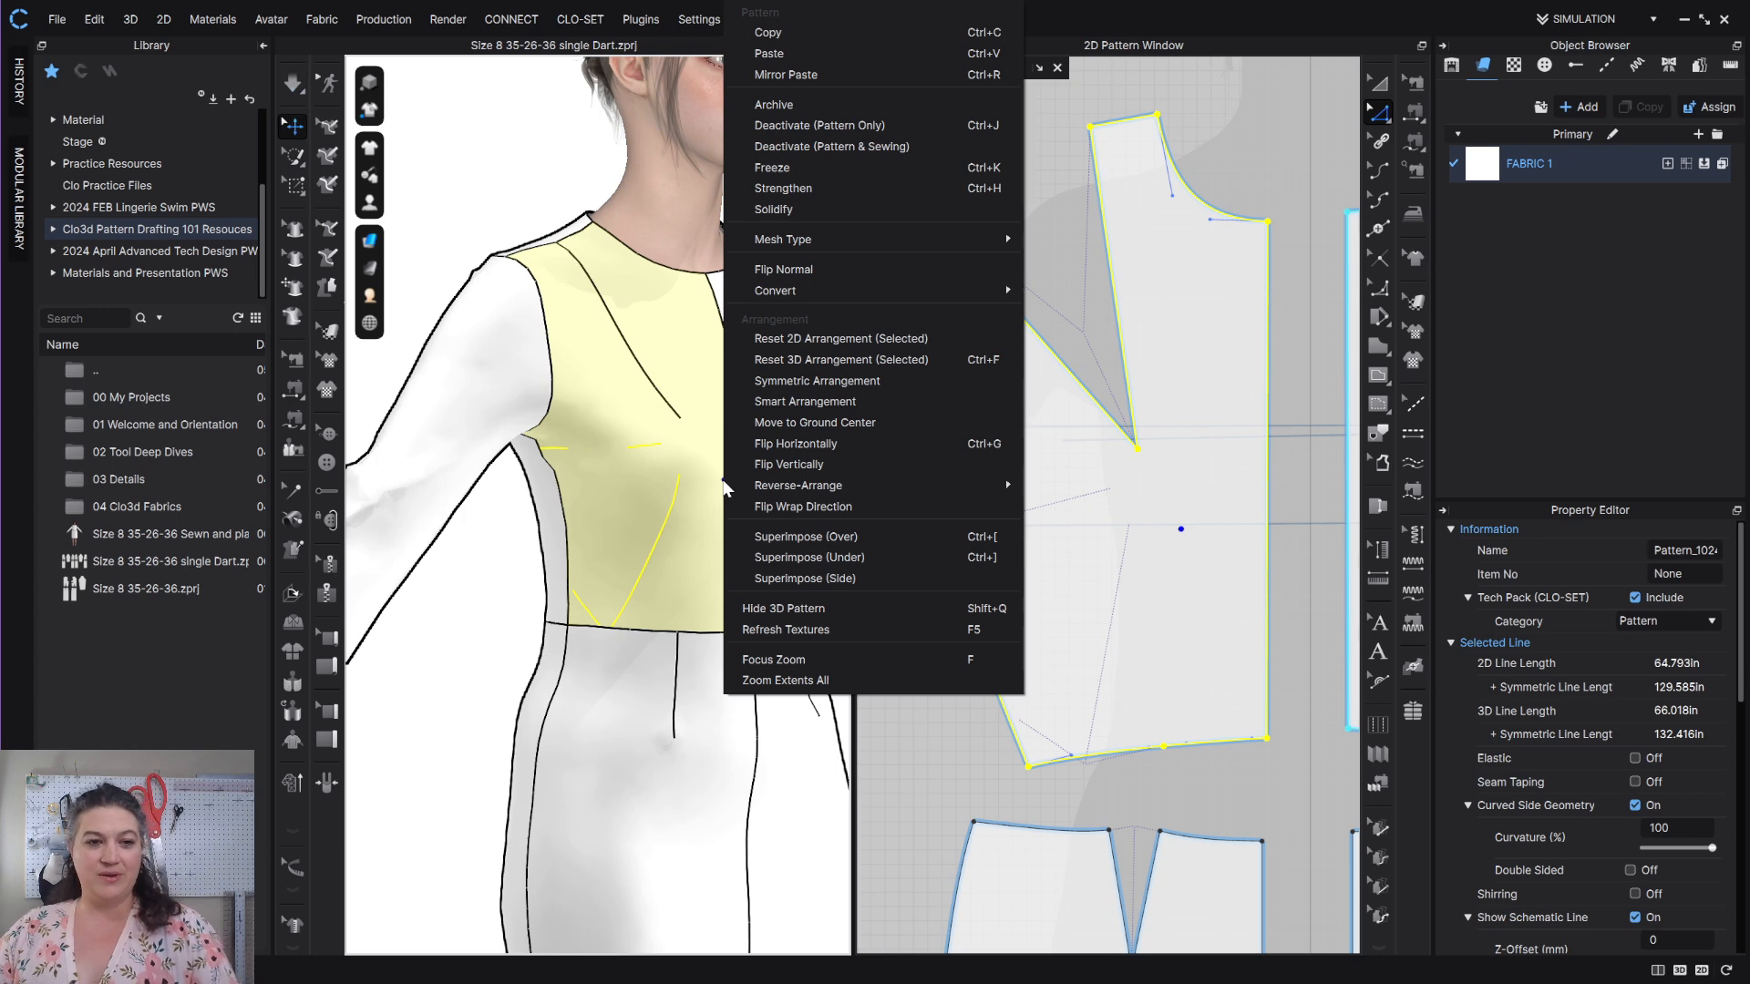
{"action": "right_click", "coordinate": [687, 479]}
{"action": "left_click", "coordinate": [778, 362]}
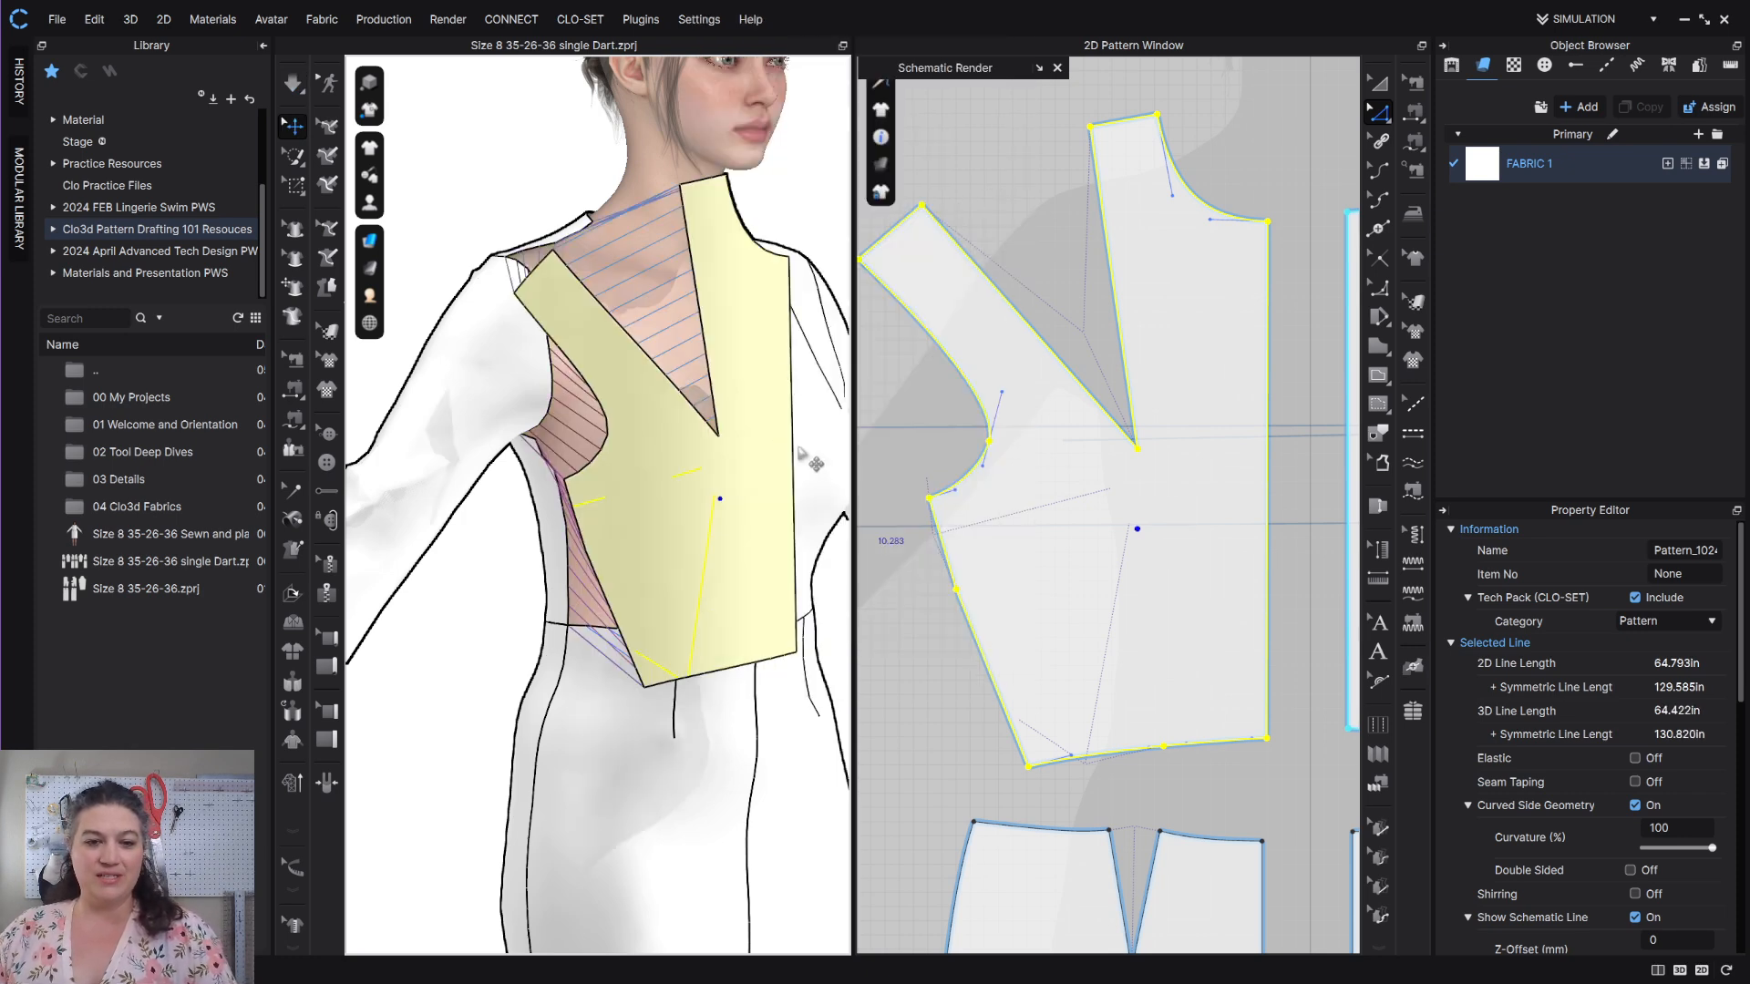
{"action": "mouse_move", "coordinate": [781, 547]}
{"action": "right_mouse_down"}
{"action": "mouse_move", "coordinate": [719, 520]}
{"action": "mouse_move", "coordinate": [774, 518]}
{"action": "right_mouse_up"}
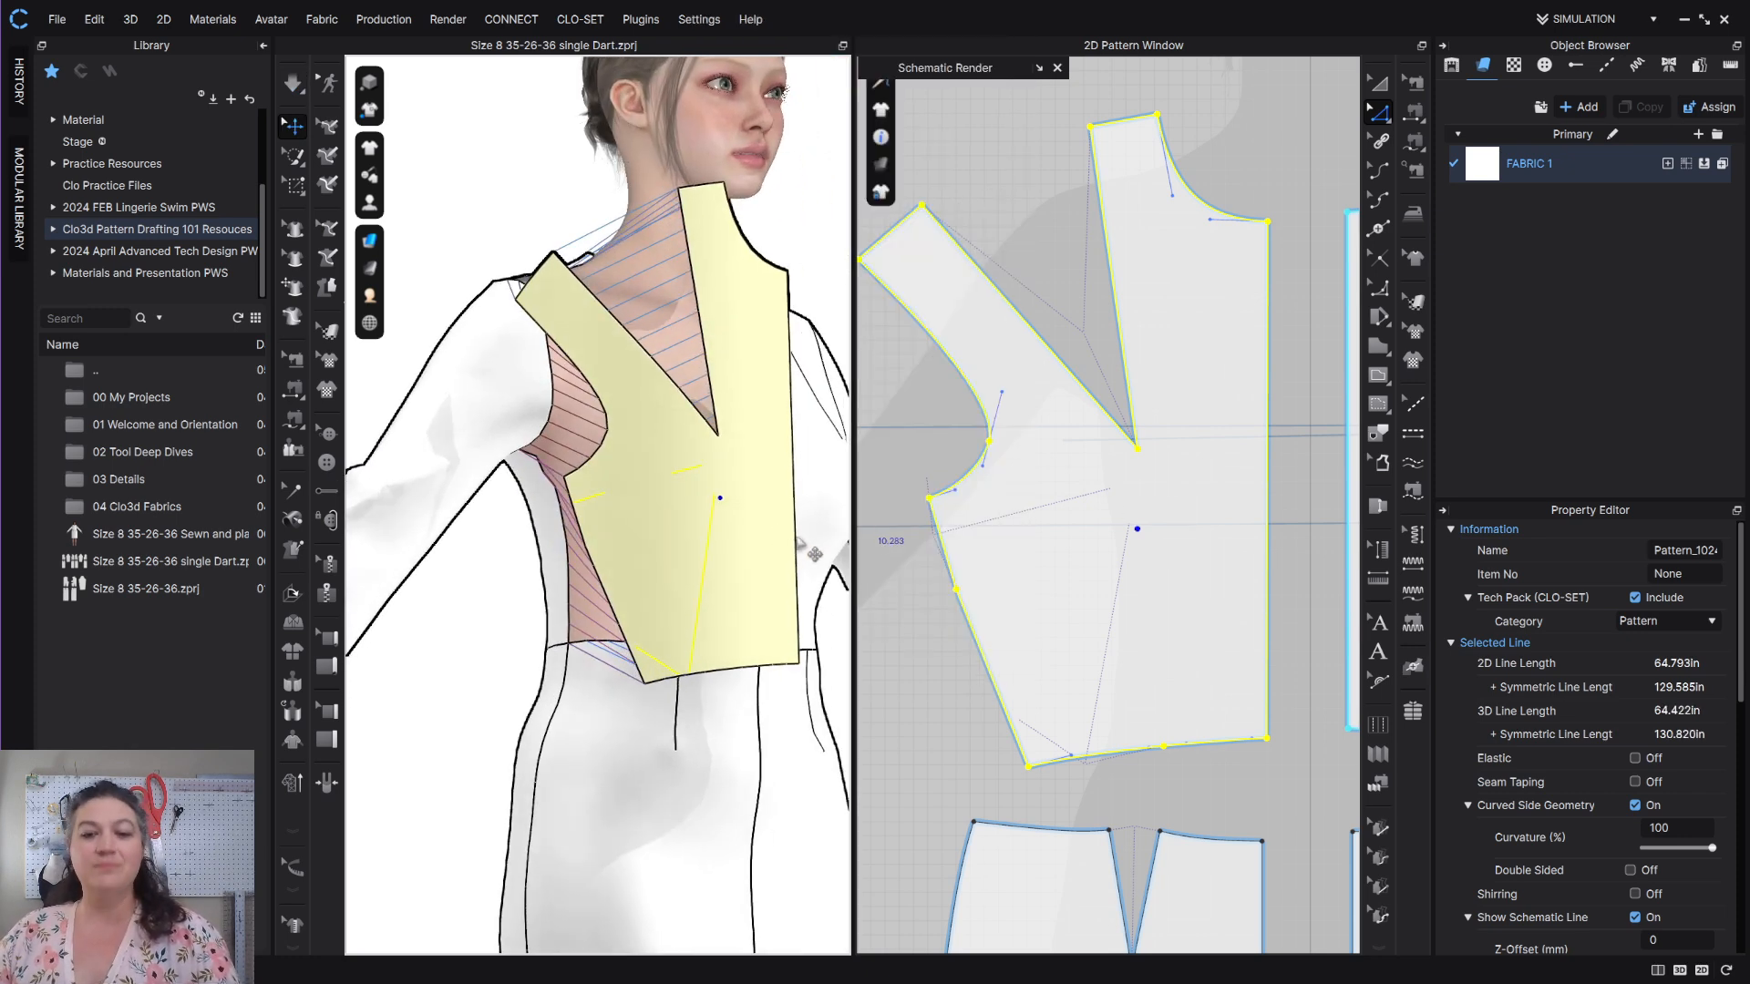
{"action": "left_click", "coordinate": [1320, 366]}
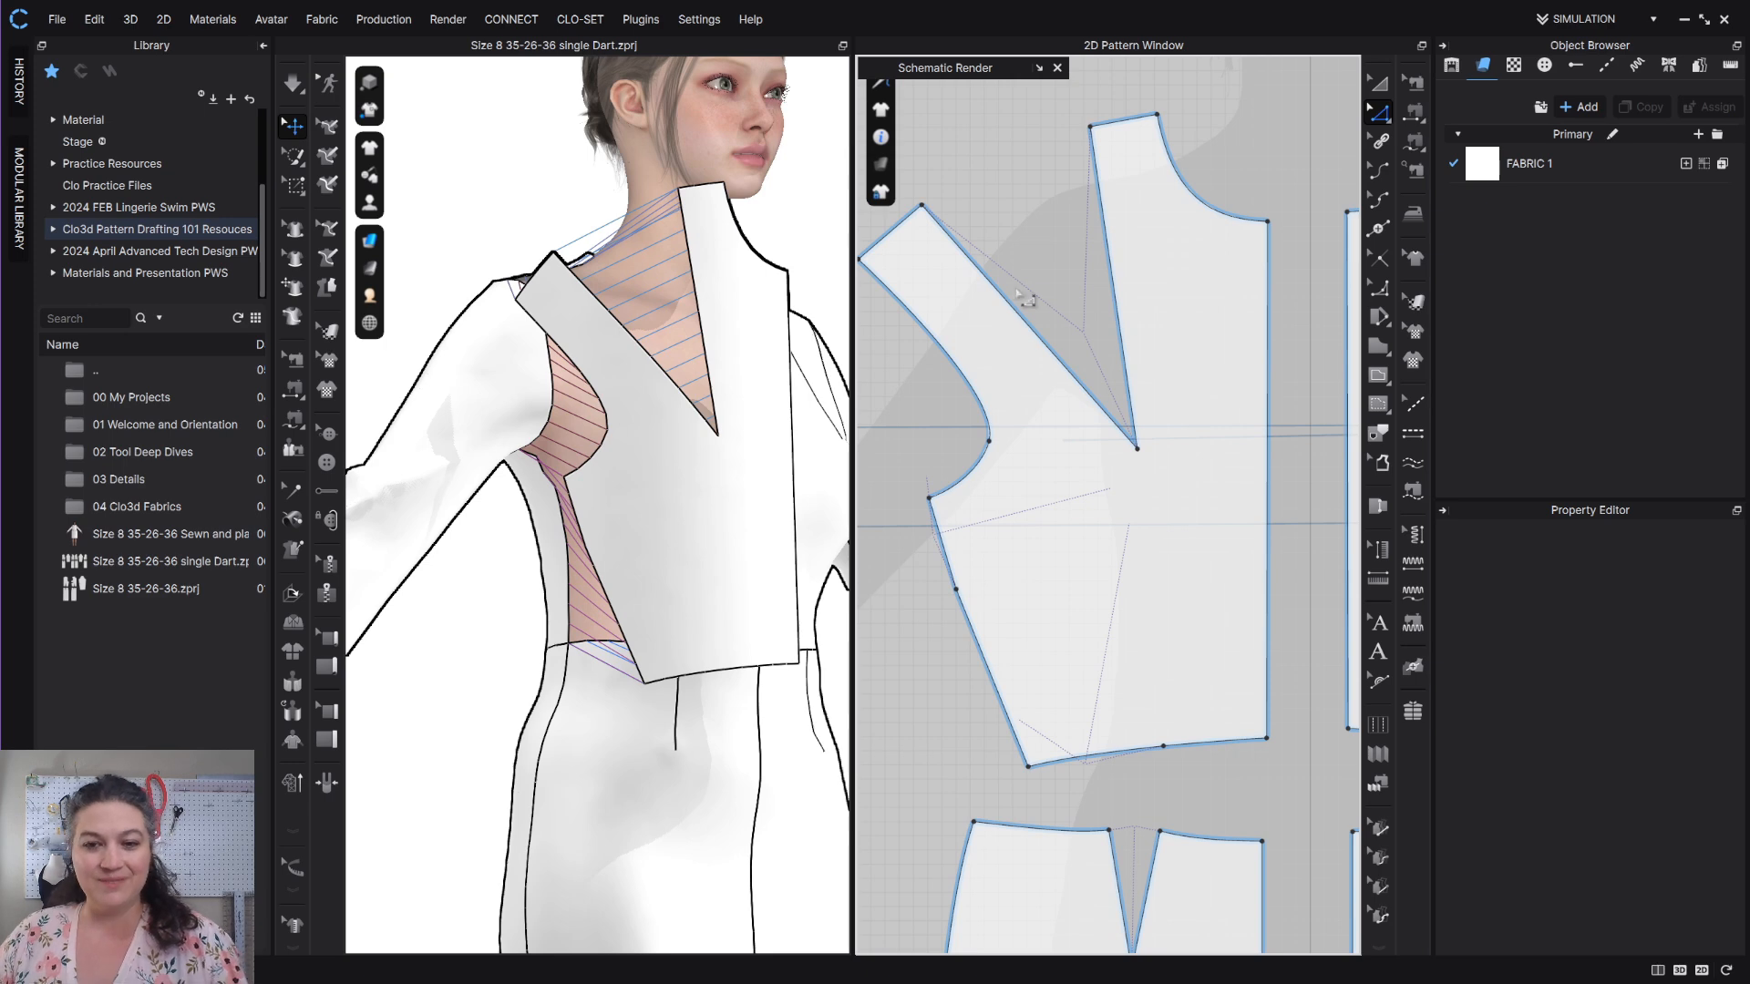
Start Rotate Dart on both legs of the shoulder dart and place the new dart location on the lower part of the center front edge.
{"action": "left_click", "coordinate": [1128, 376]}
{"action": "right_click", "coordinate": [1127, 365]}
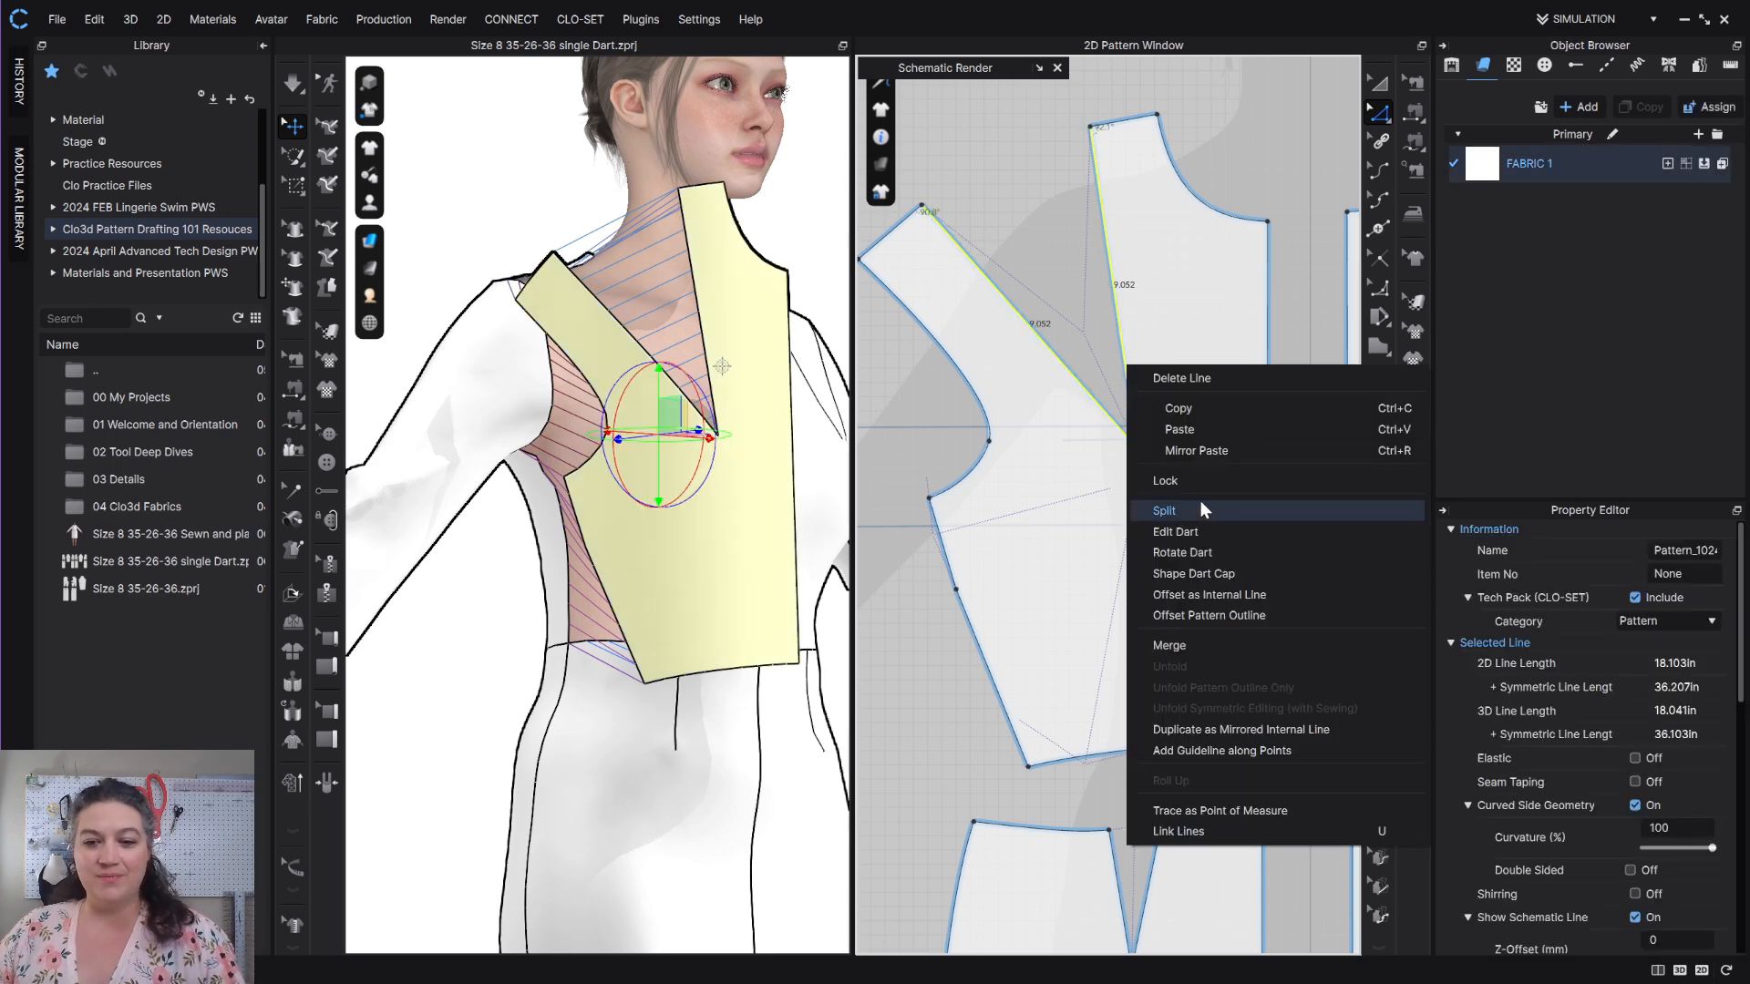
{"action": "left_click", "coordinate": [1203, 550]}
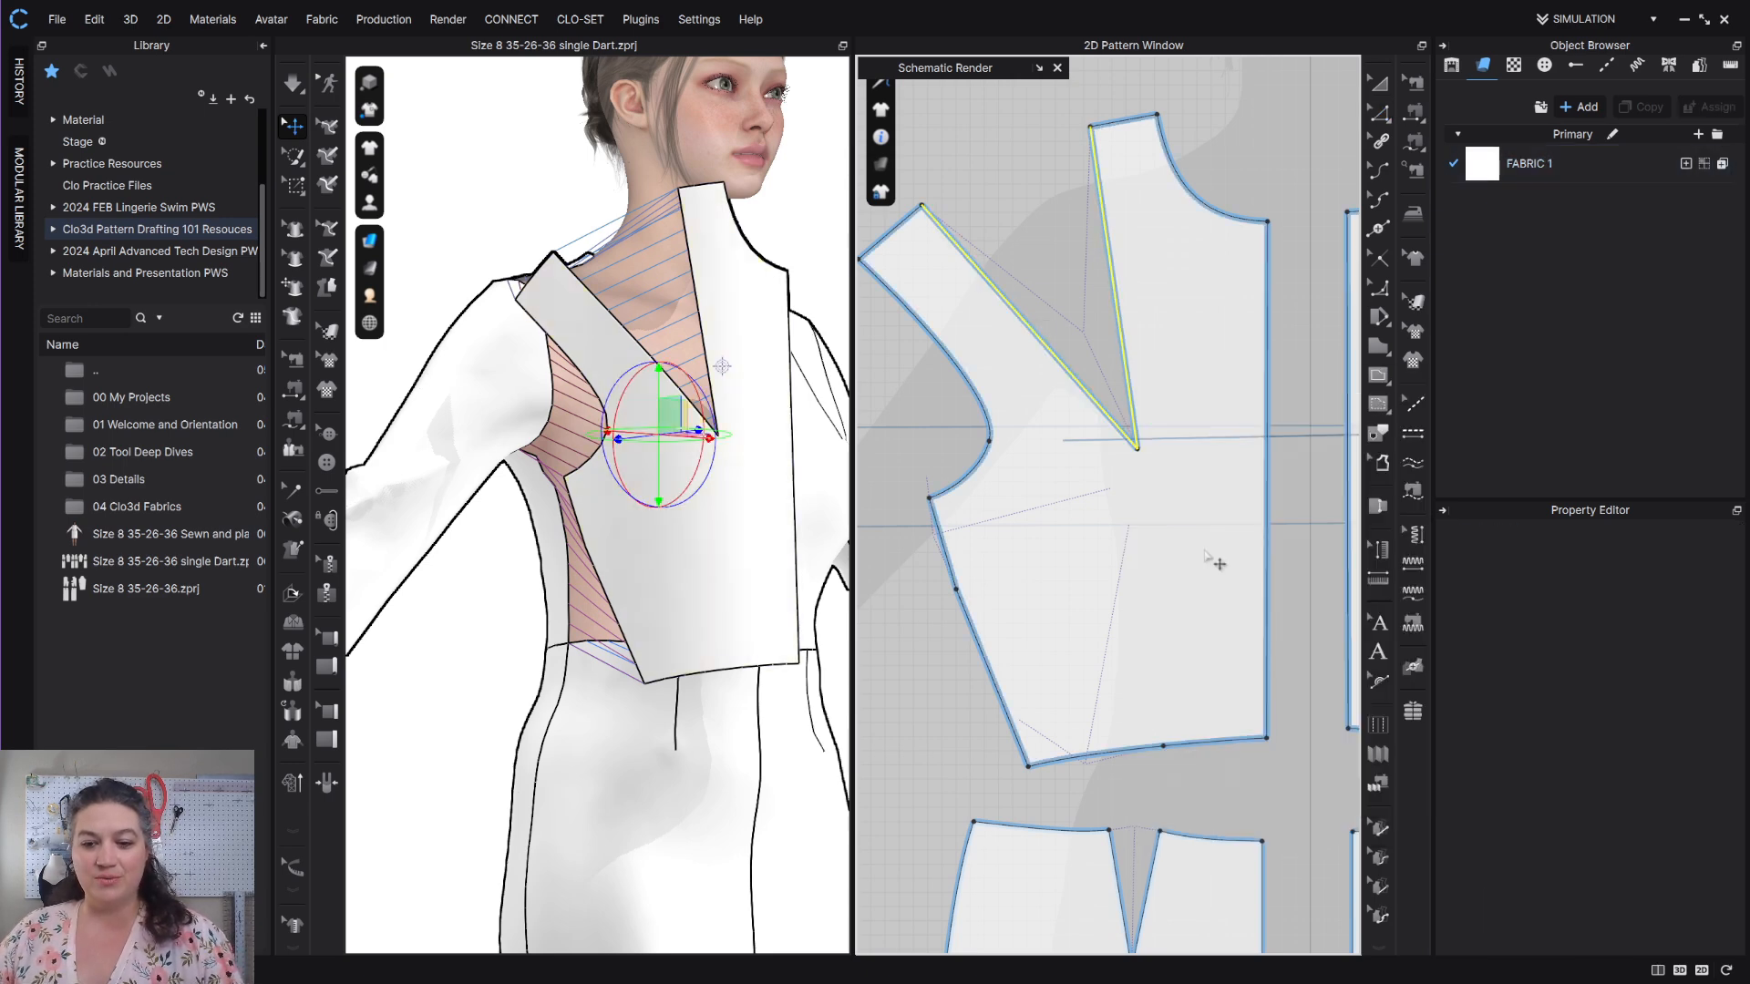
{"action": "left_click", "coordinate": [1266, 617]}
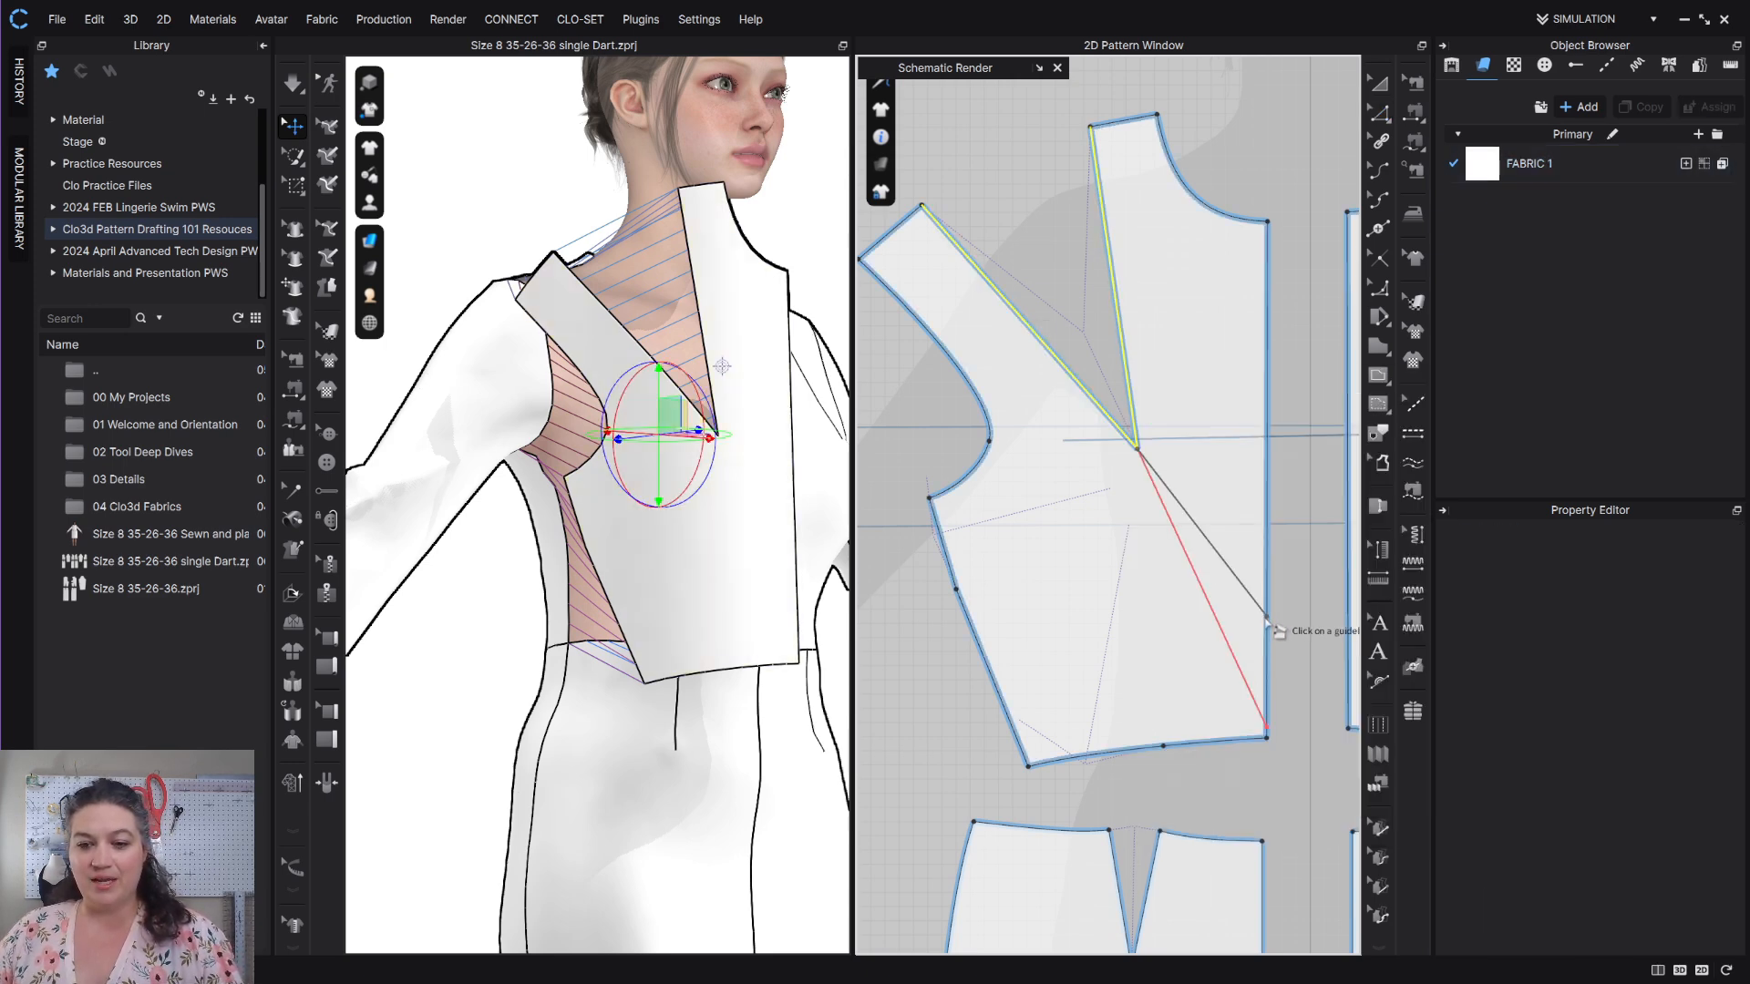
Rotate the bodice's side section about the bust point to close the shoulder dart, and set the center front dart's length to about 4.71 in.
{"action": "left_click", "coordinate": [1166, 497]}
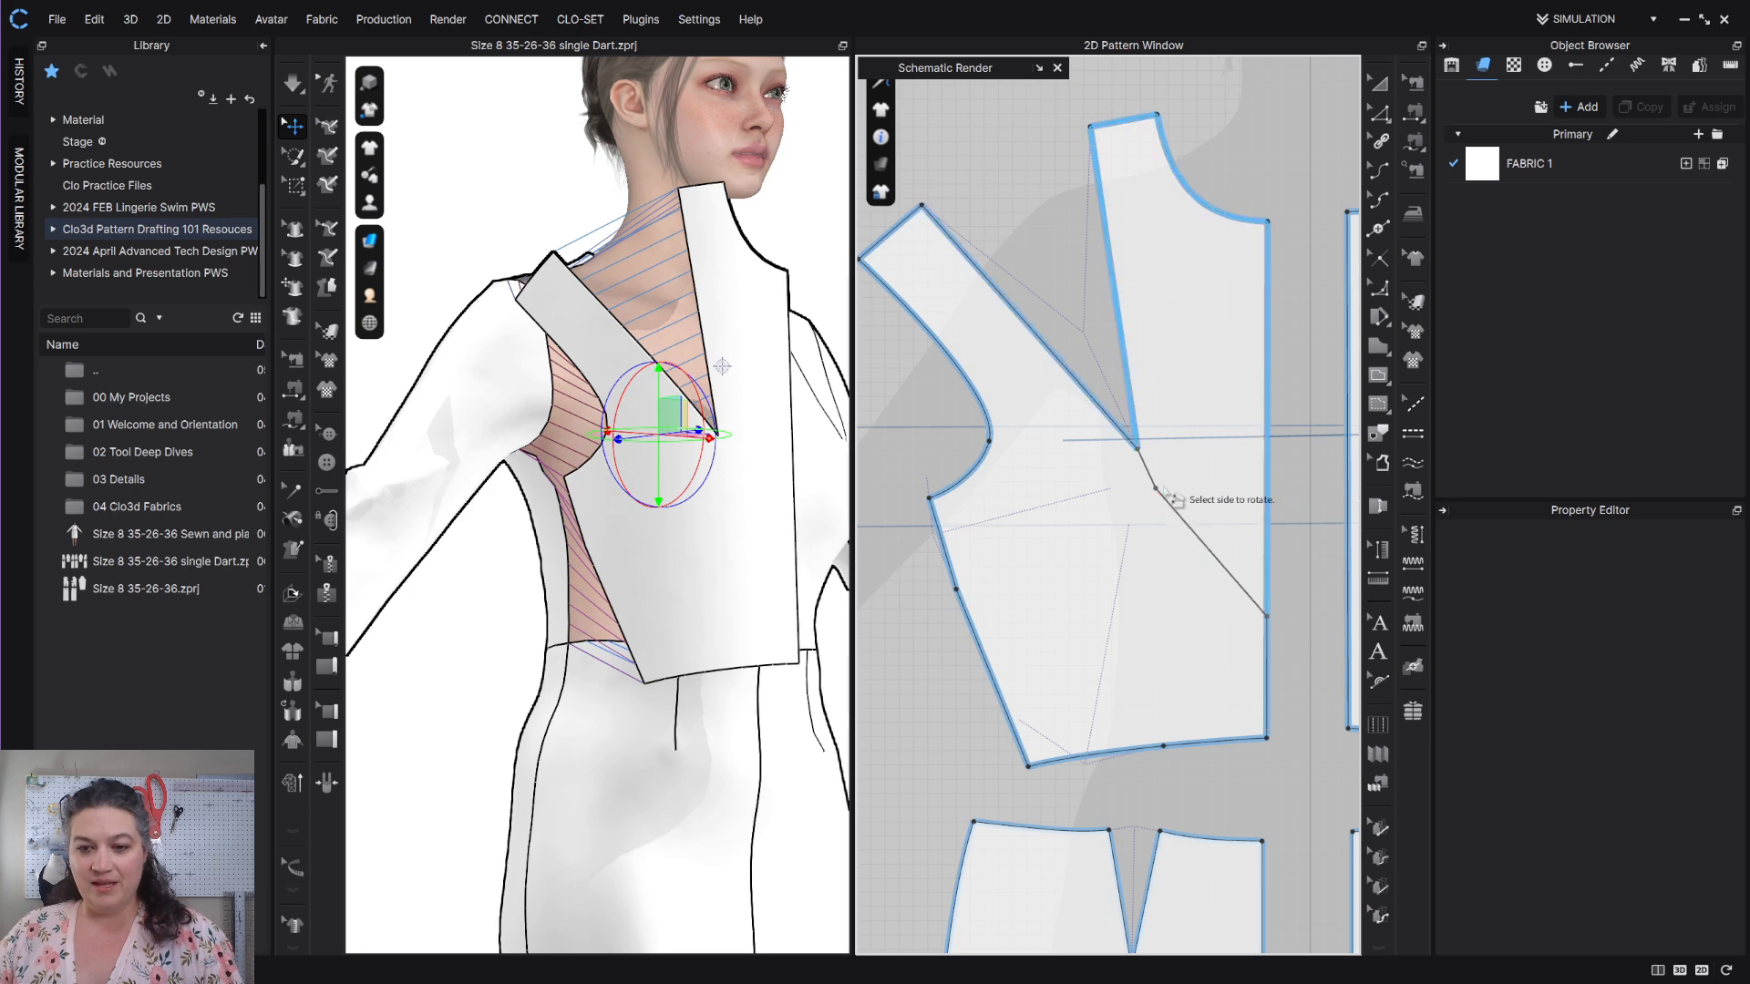
{"action": "left_click", "coordinate": [1057, 442]}
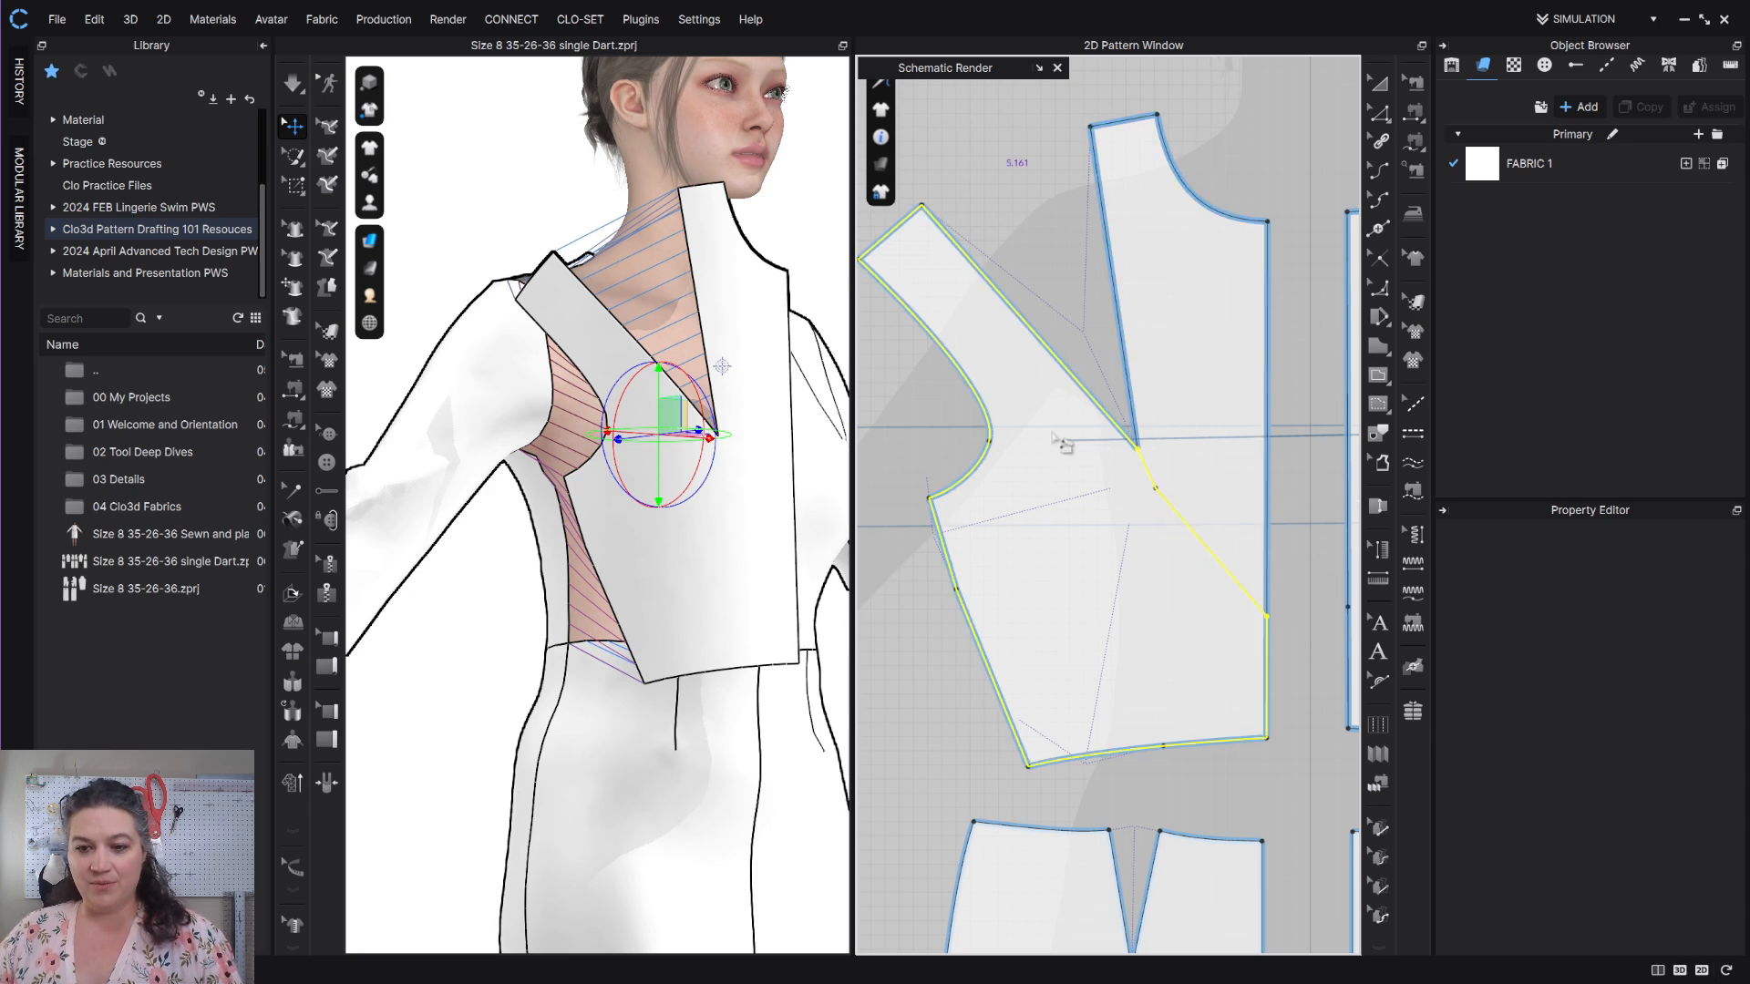
{"action": "left_click", "coordinate": [1077, 293]}
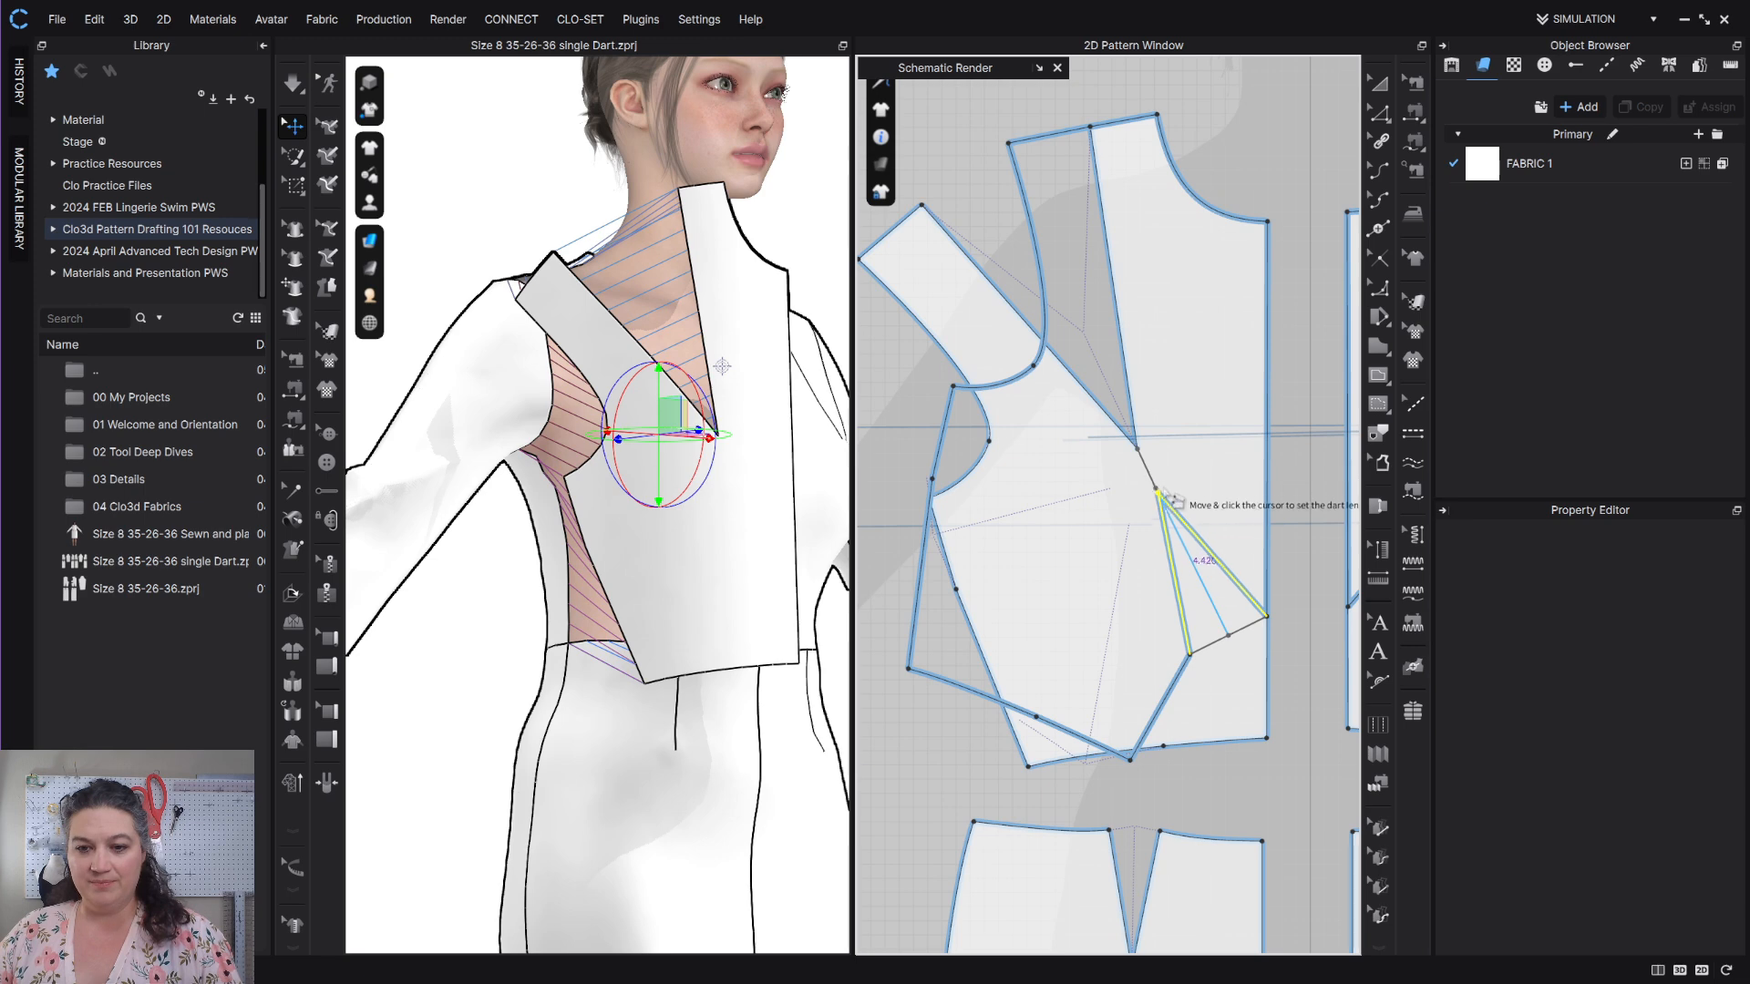
{"action": "left_click", "coordinate": [1158, 490]}
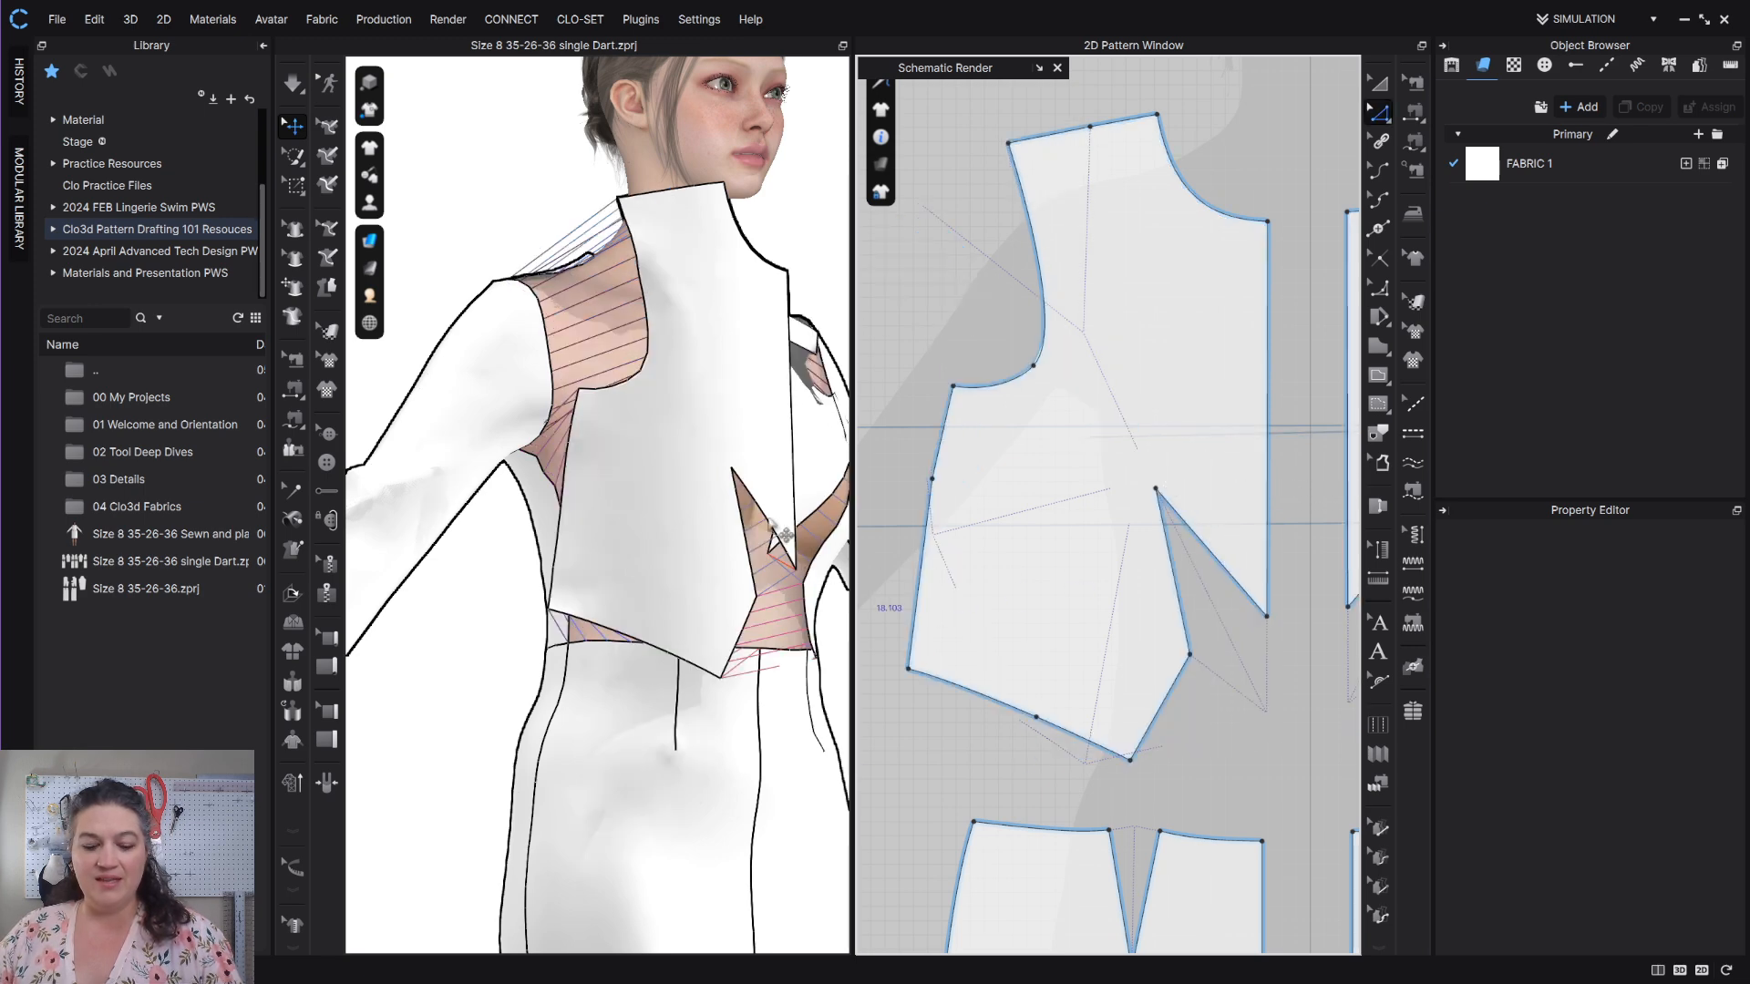
Simulate the garment to sew the center front darts closed, and stop the simulation.
{"action": "key", "text": "space"}
{"action": "key", "text": "2"}
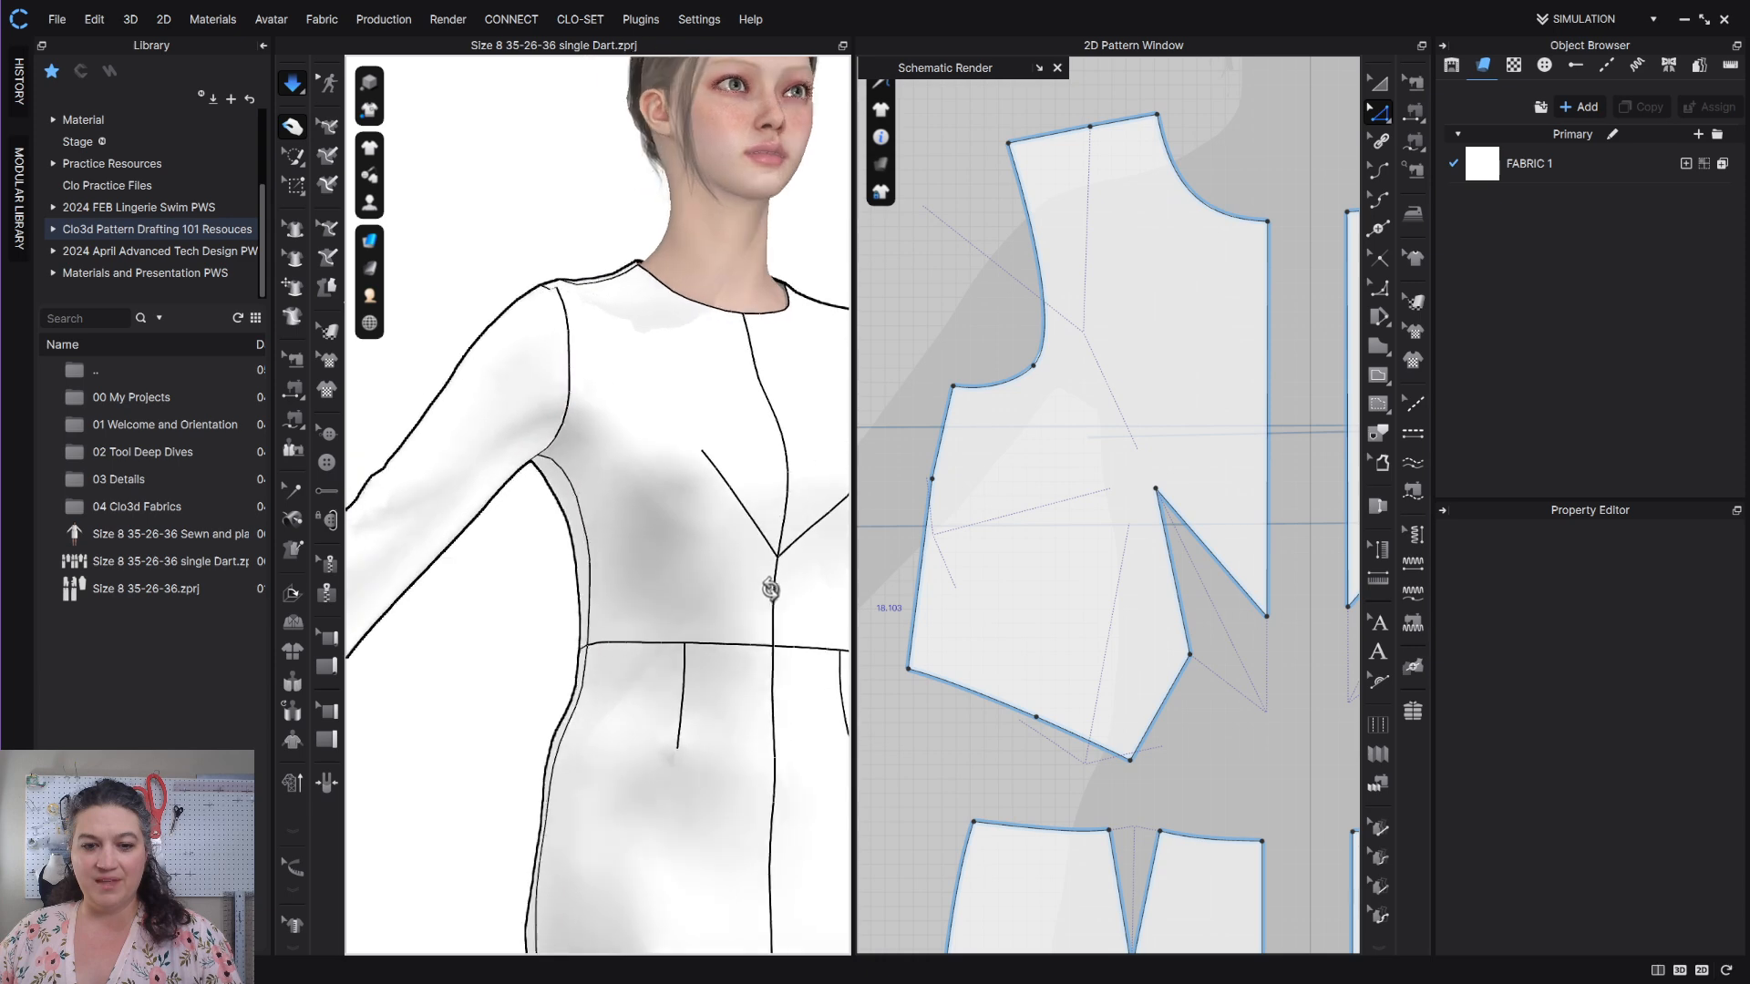
{"action": "scroll", "coordinate": [870, 588], "scroll_direction": "down", "scroll_amount": 4}
{"action": "middle_click_drag", "start_coordinate": [829, 579], "coordinate": [730, 592]}
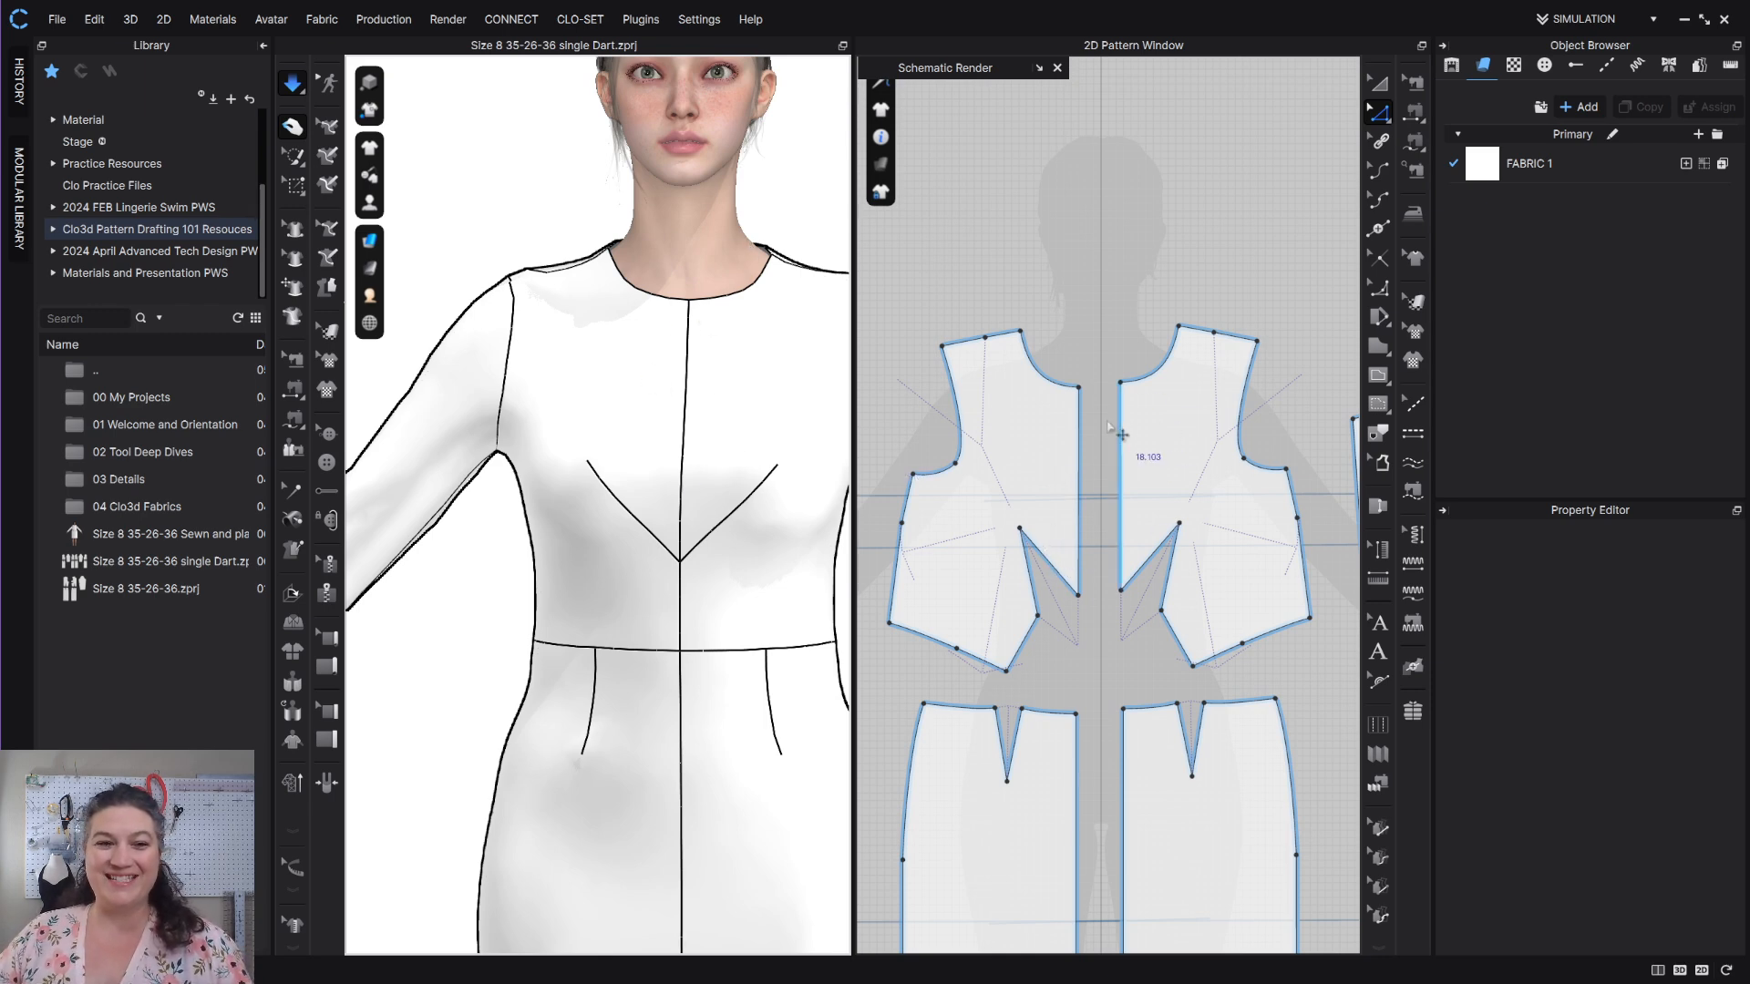
{"action": "key", "text": "space"}
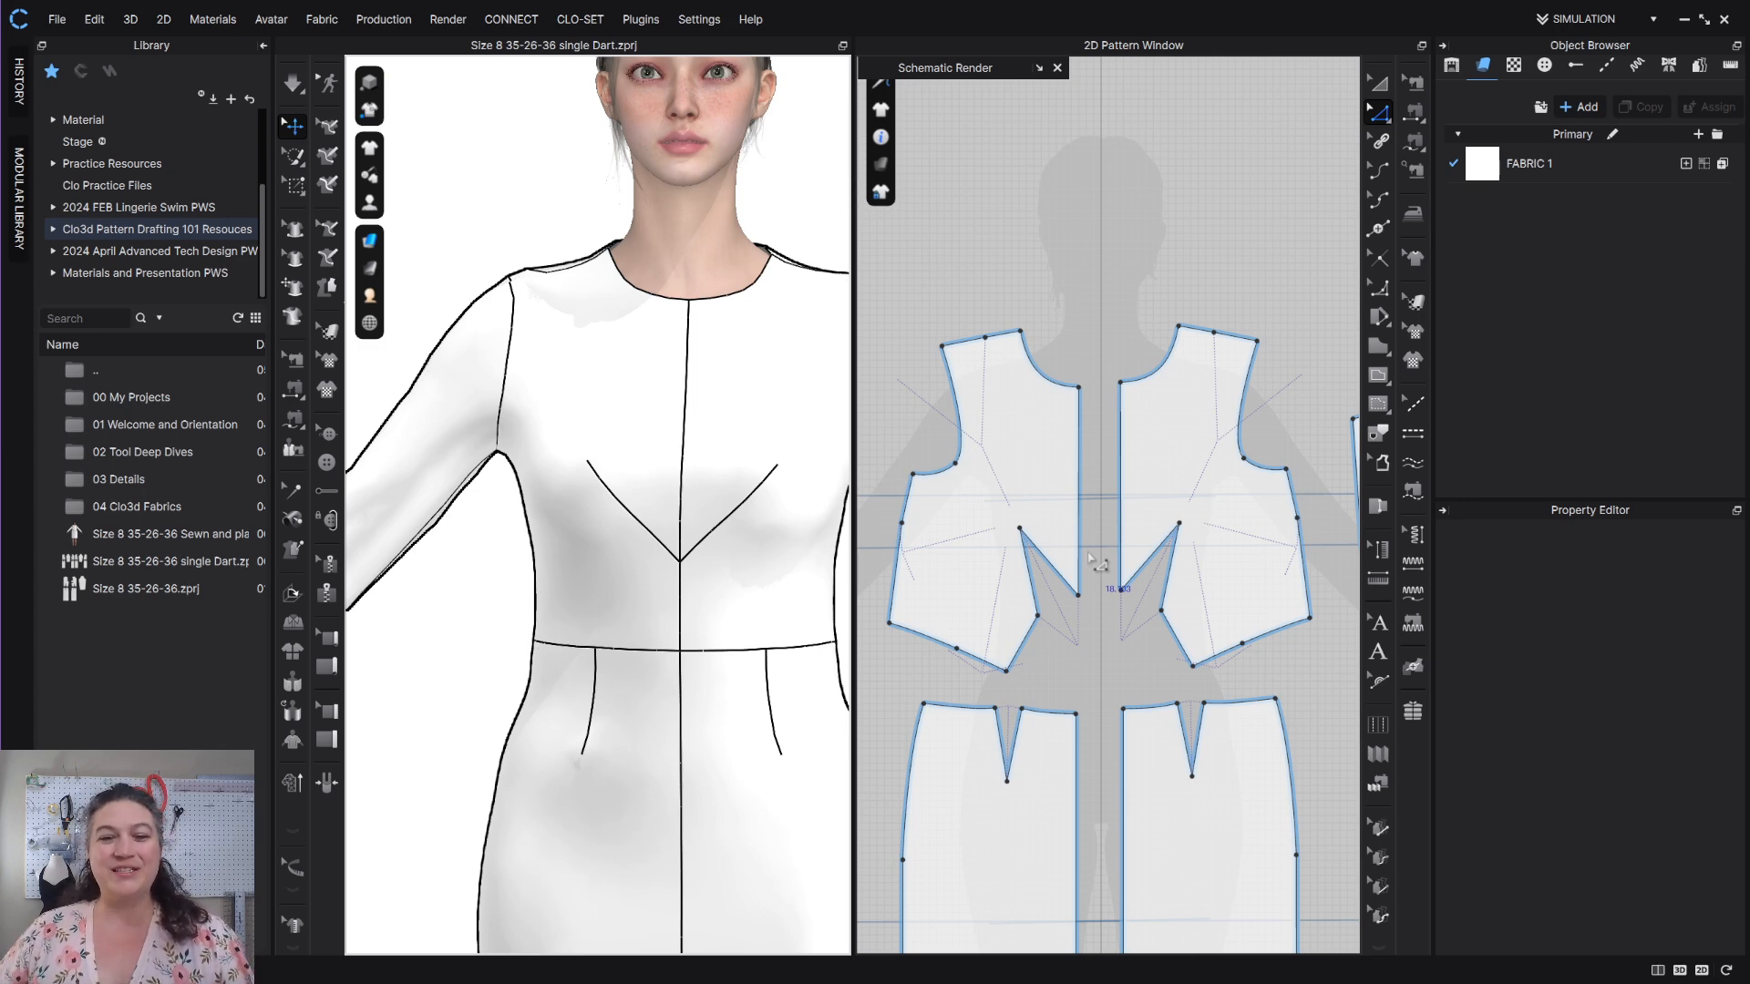
Reset the 3D arrangement of the front bodice pattern with the center front dart.
{"action": "right_click_drag", "start_coordinate": [556, 511], "coordinate": [565, 588]}
{"action": "left_click", "coordinate": [590, 558]}
{"action": "right_click", "coordinate": [592, 556]}
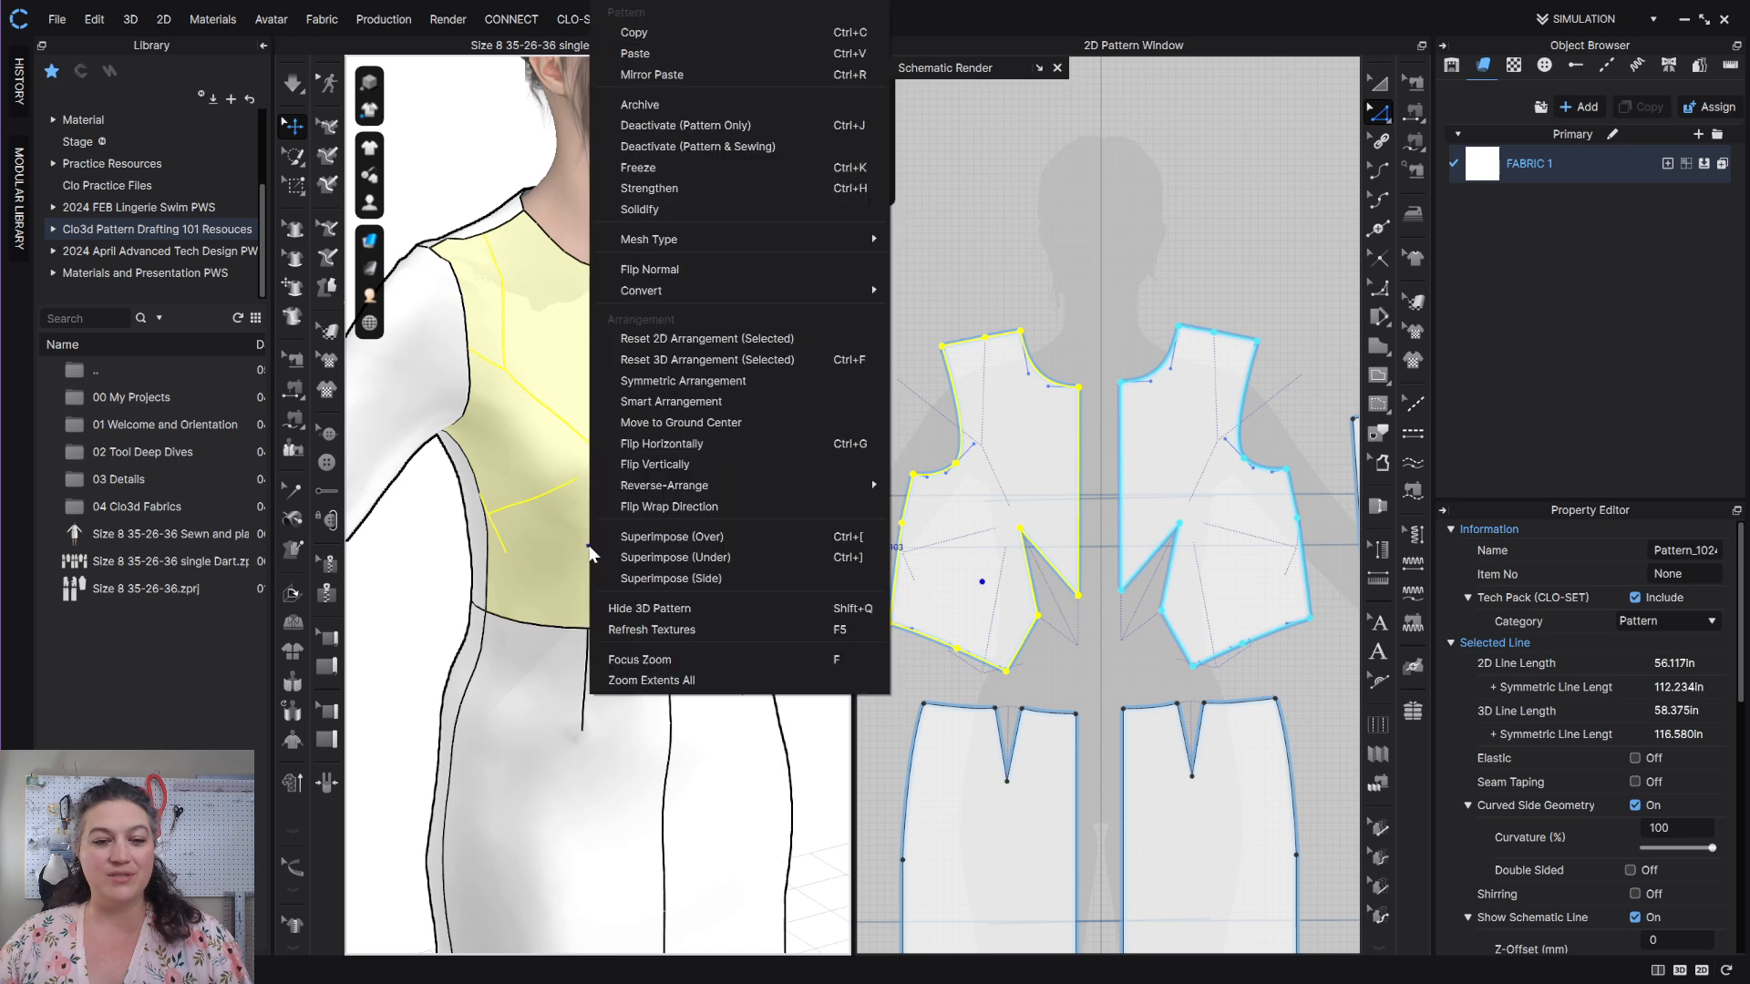
{"action": "left_click", "coordinate": [714, 357]}
{"action": "scroll", "coordinate": [998, 519], "scroll_direction": "up", "scroll_amount": 3}
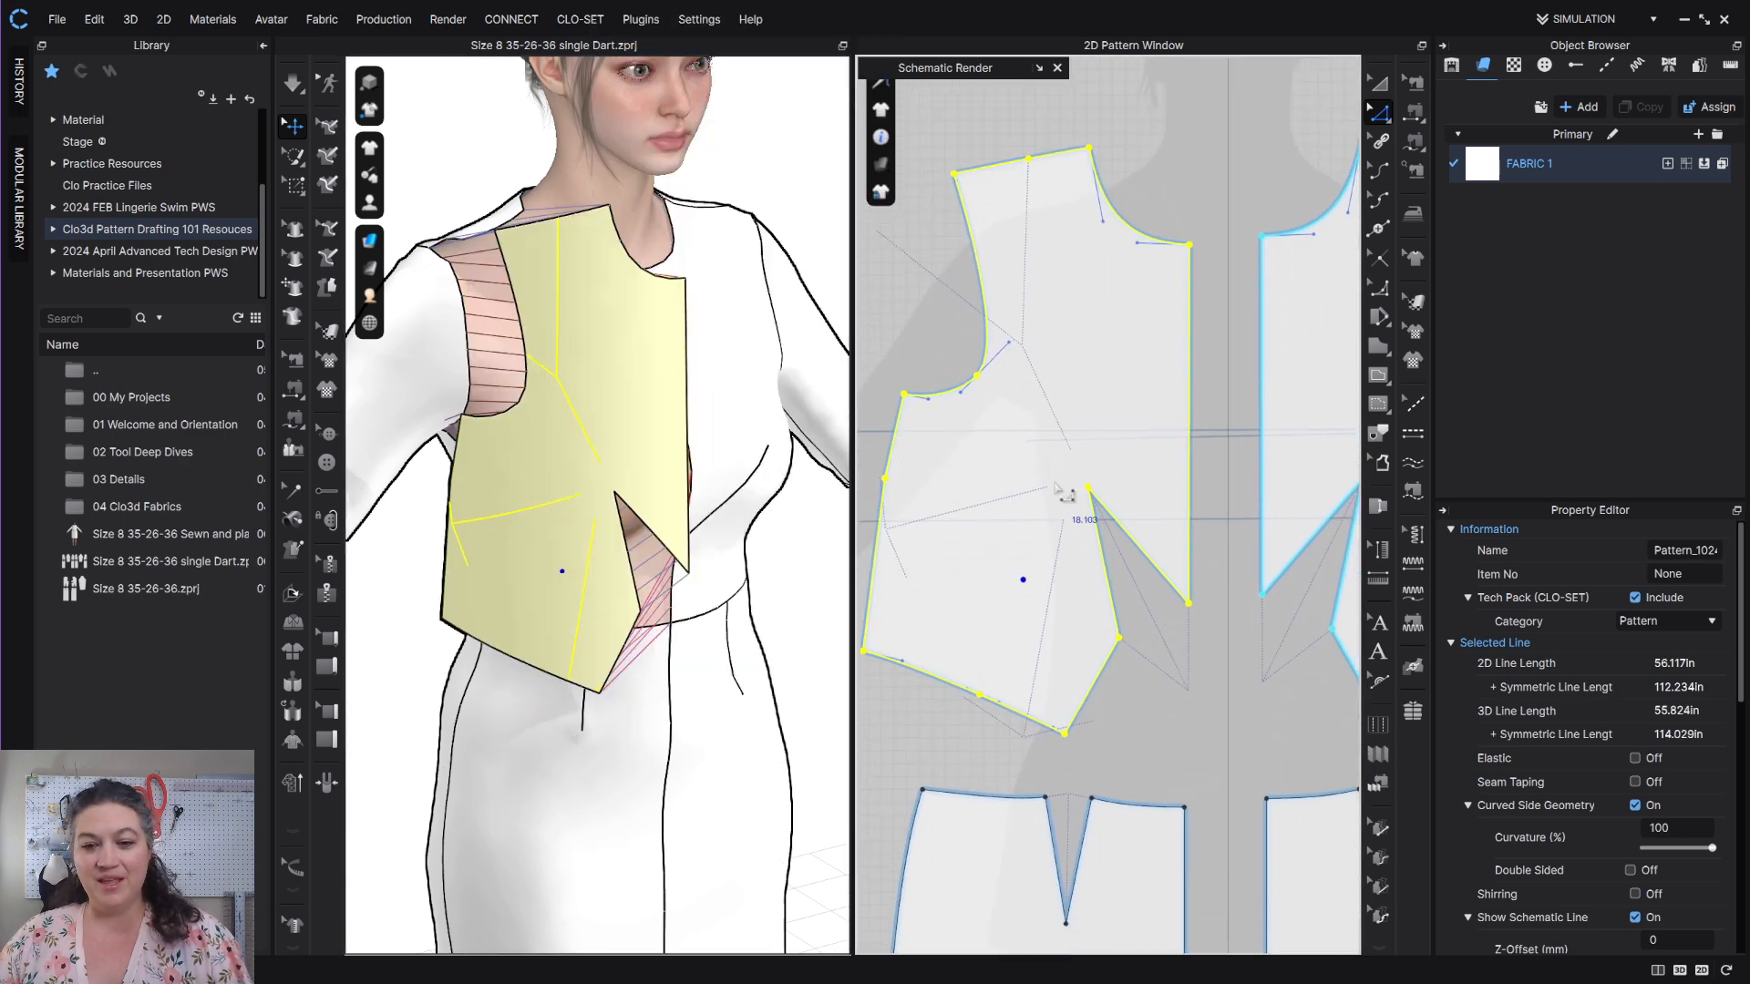
Start Rotate Dart on both legs of the center front dart and place the new dart location at the existing point on the waist seam.
{"action": "left_click", "coordinate": [1083, 608]}
{"action": "left_click", "coordinate": [1111, 573]}
{"action": "right_click", "coordinate": [1108, 567]}
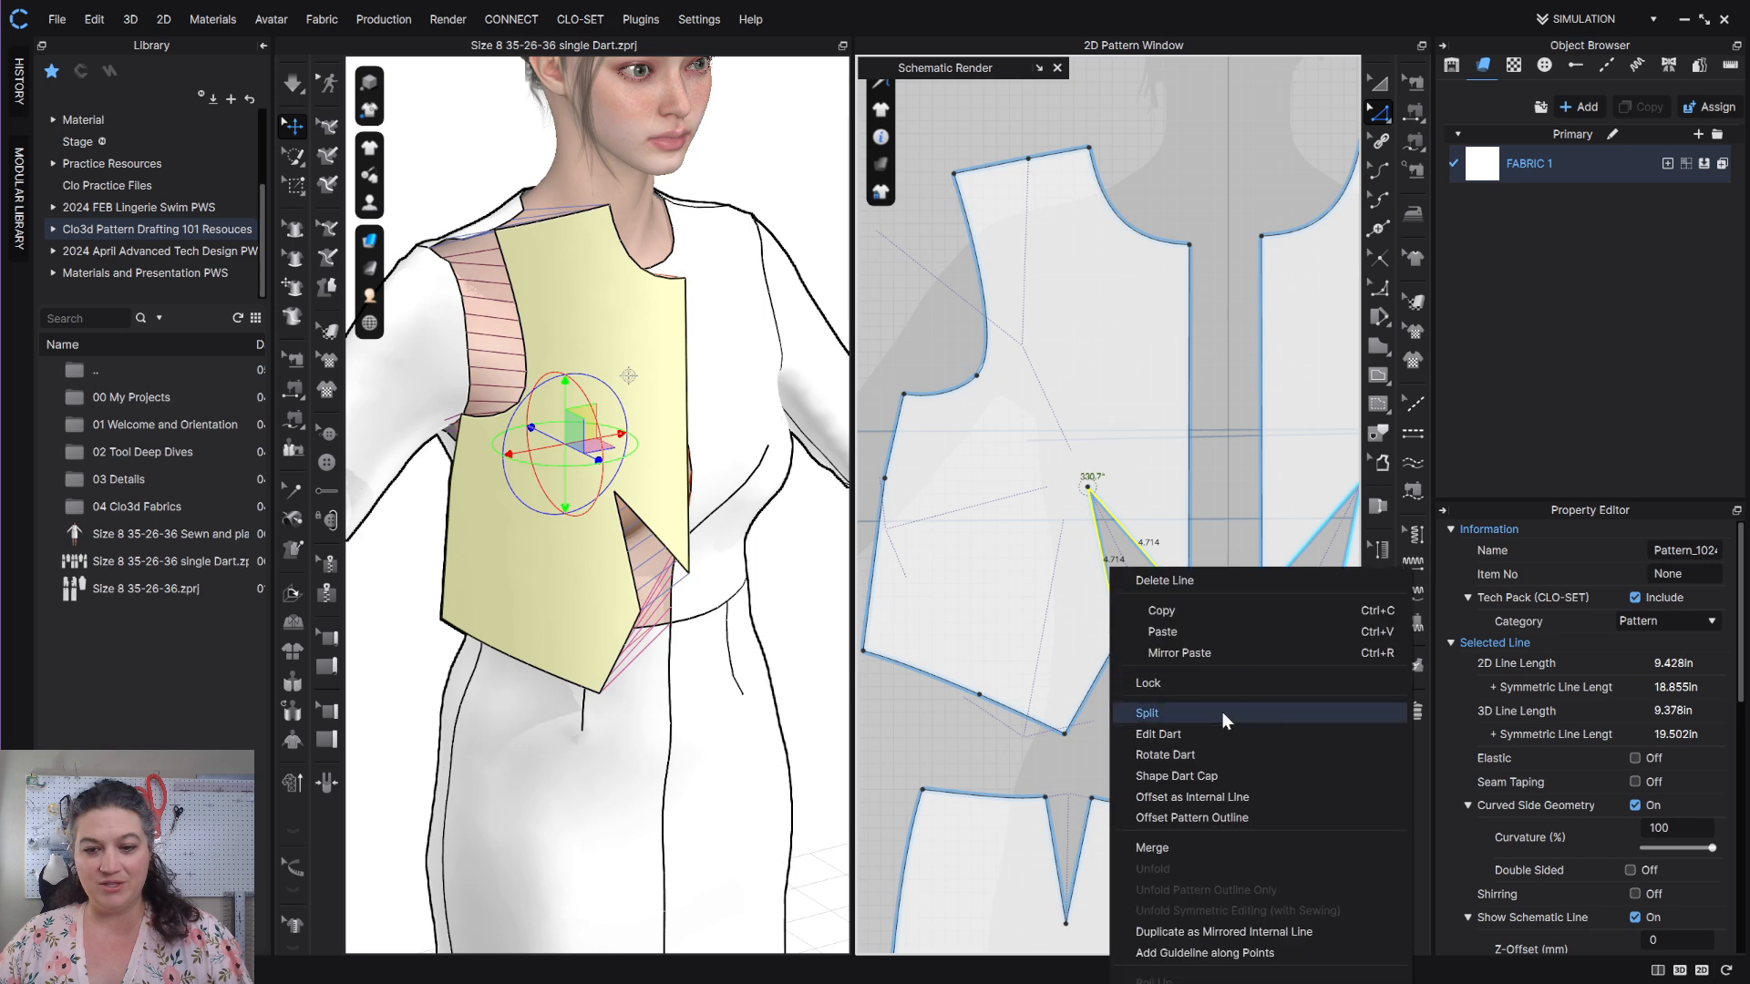
{"action": "left_click", "coordinate": [1208, 762]}
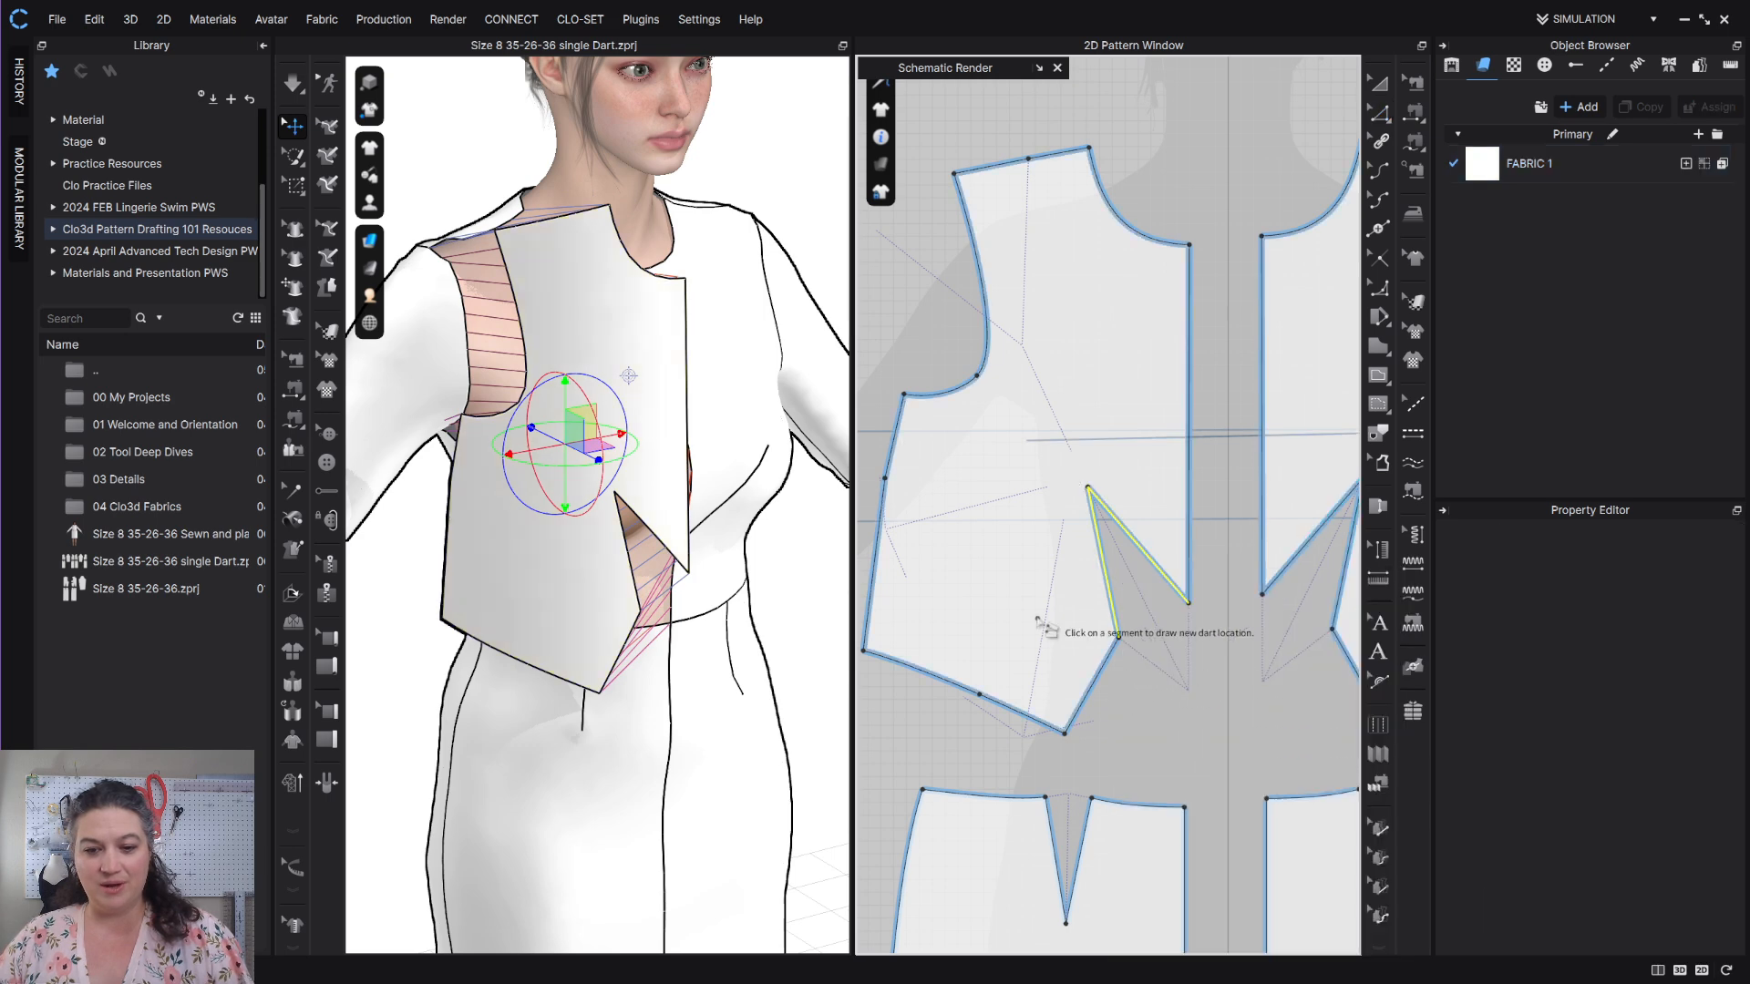
{"action": "left_click", "coordinate": [979, 694]}
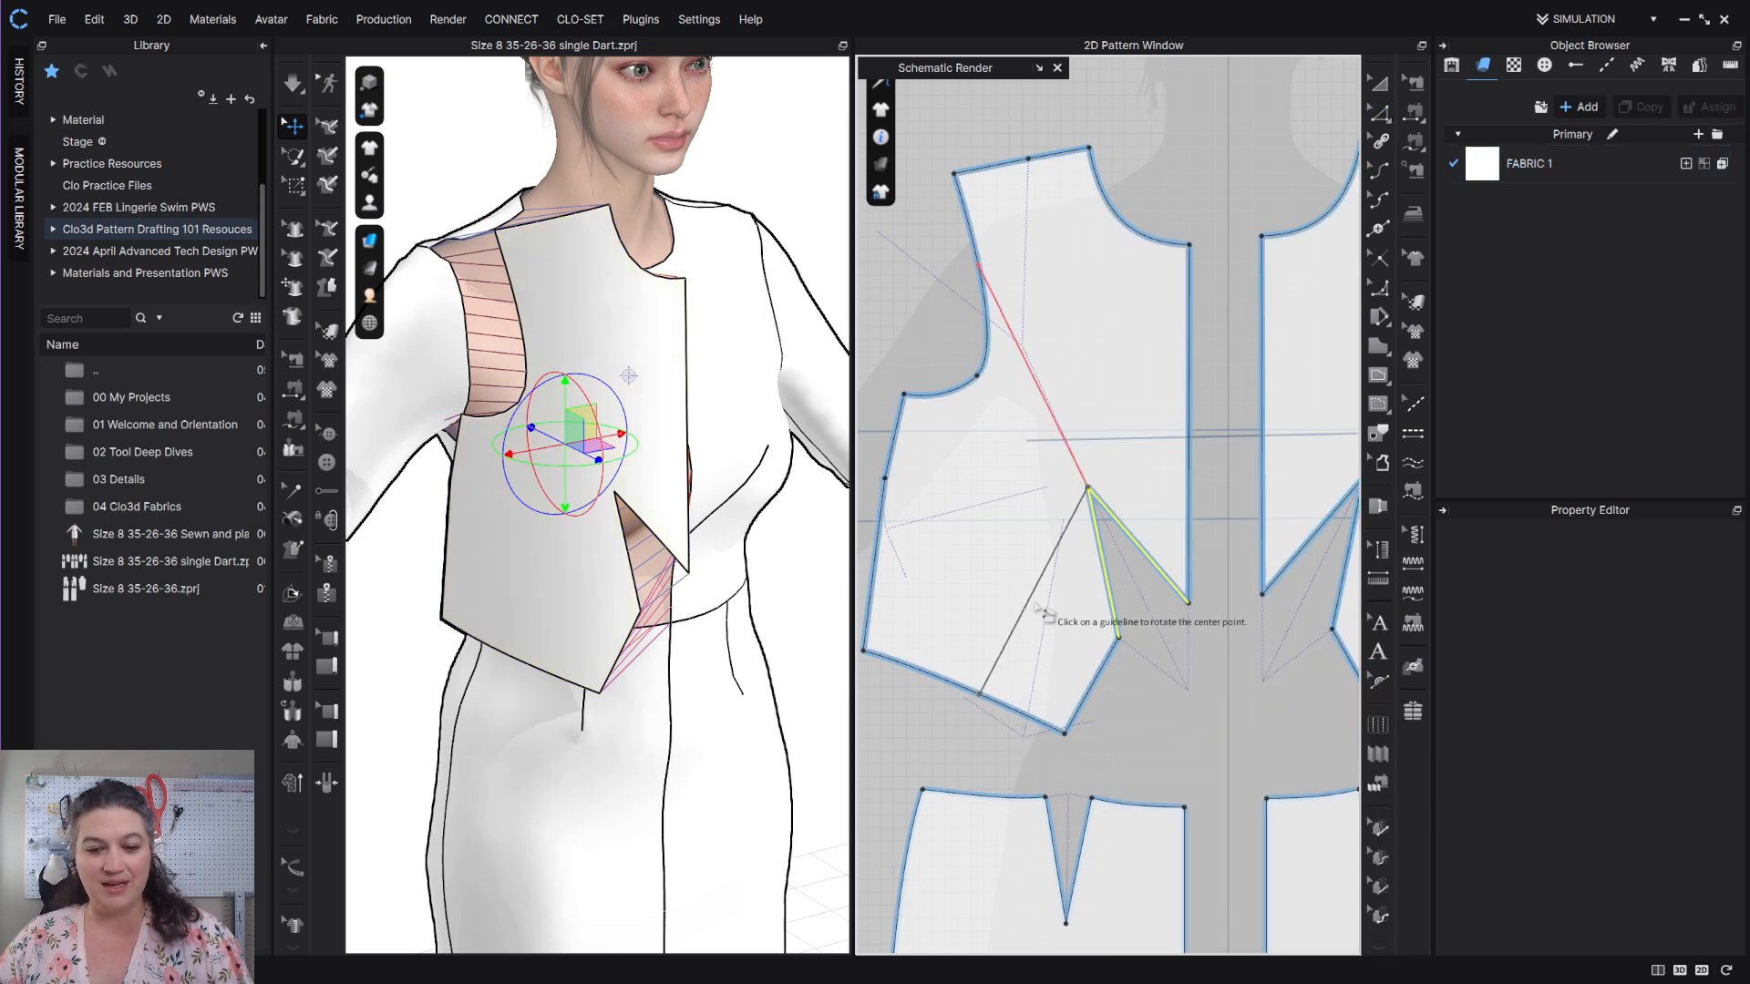
Rotate the lower center section about the bust point to close the center front dart, and set the waist dart's tip slightly below that point.
{"action": "left_click", "coordinate": [1070, 453]}
{"action": "left_click", "coordinate": [1082, 512]}
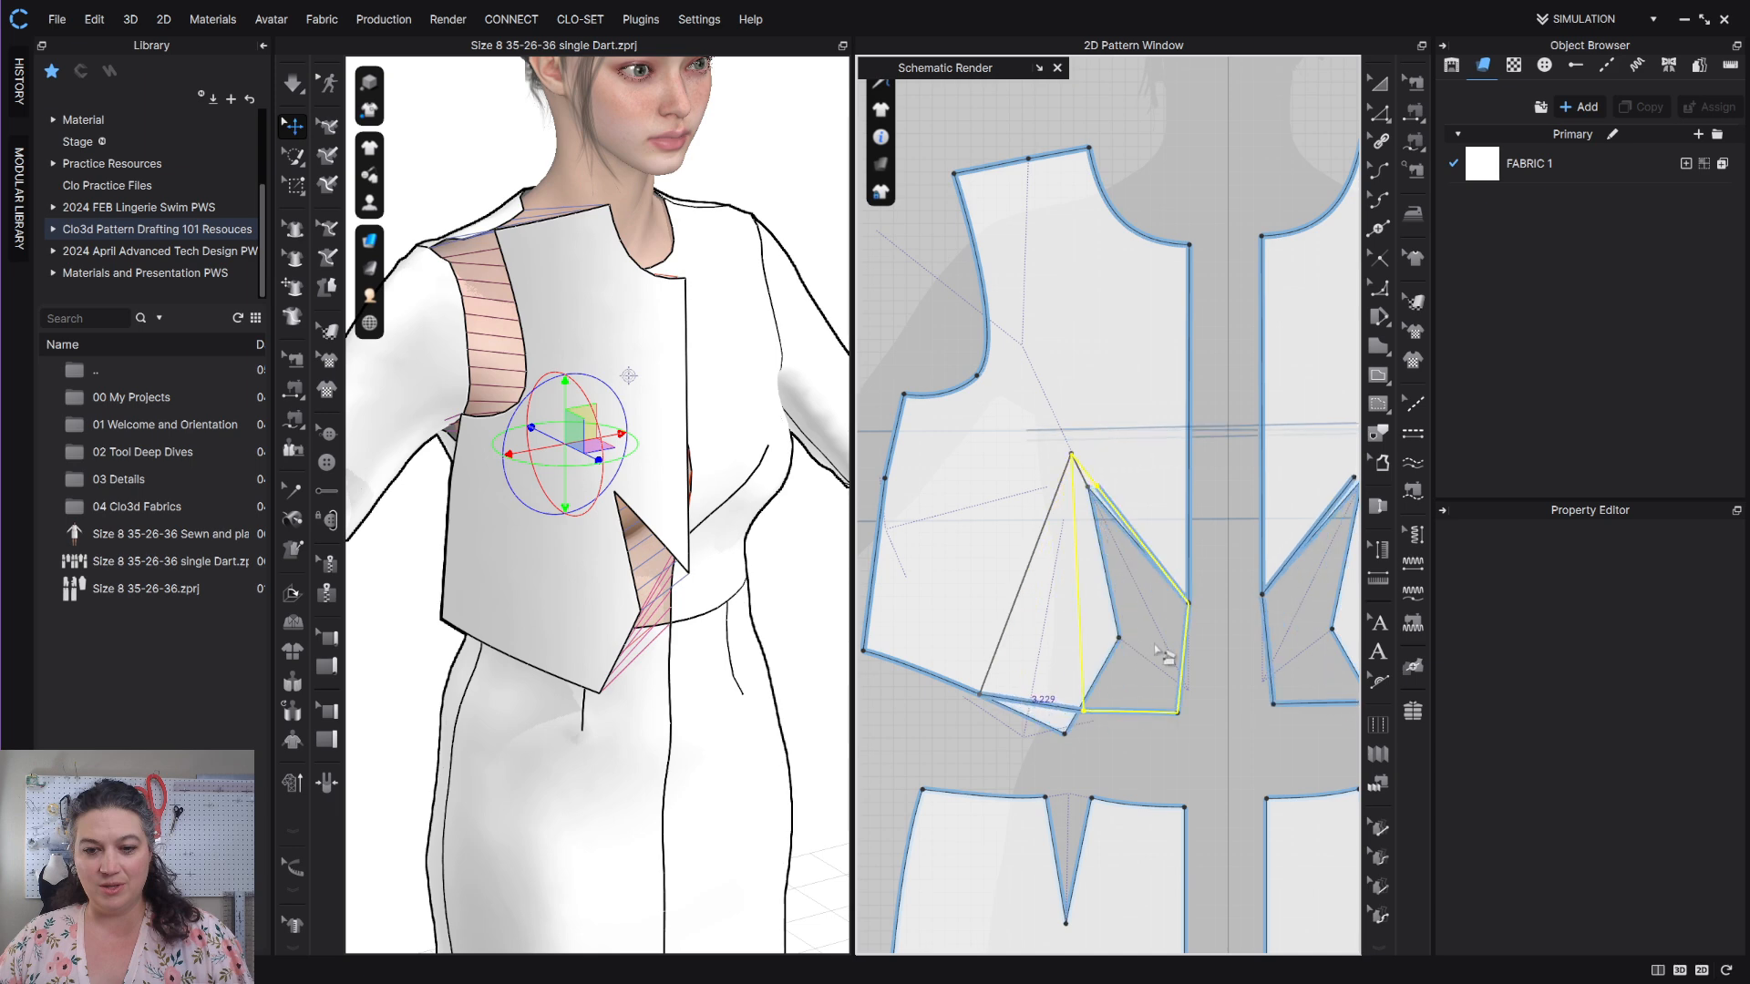
{"action": "left_click", "coordinate": [1081, 495]}
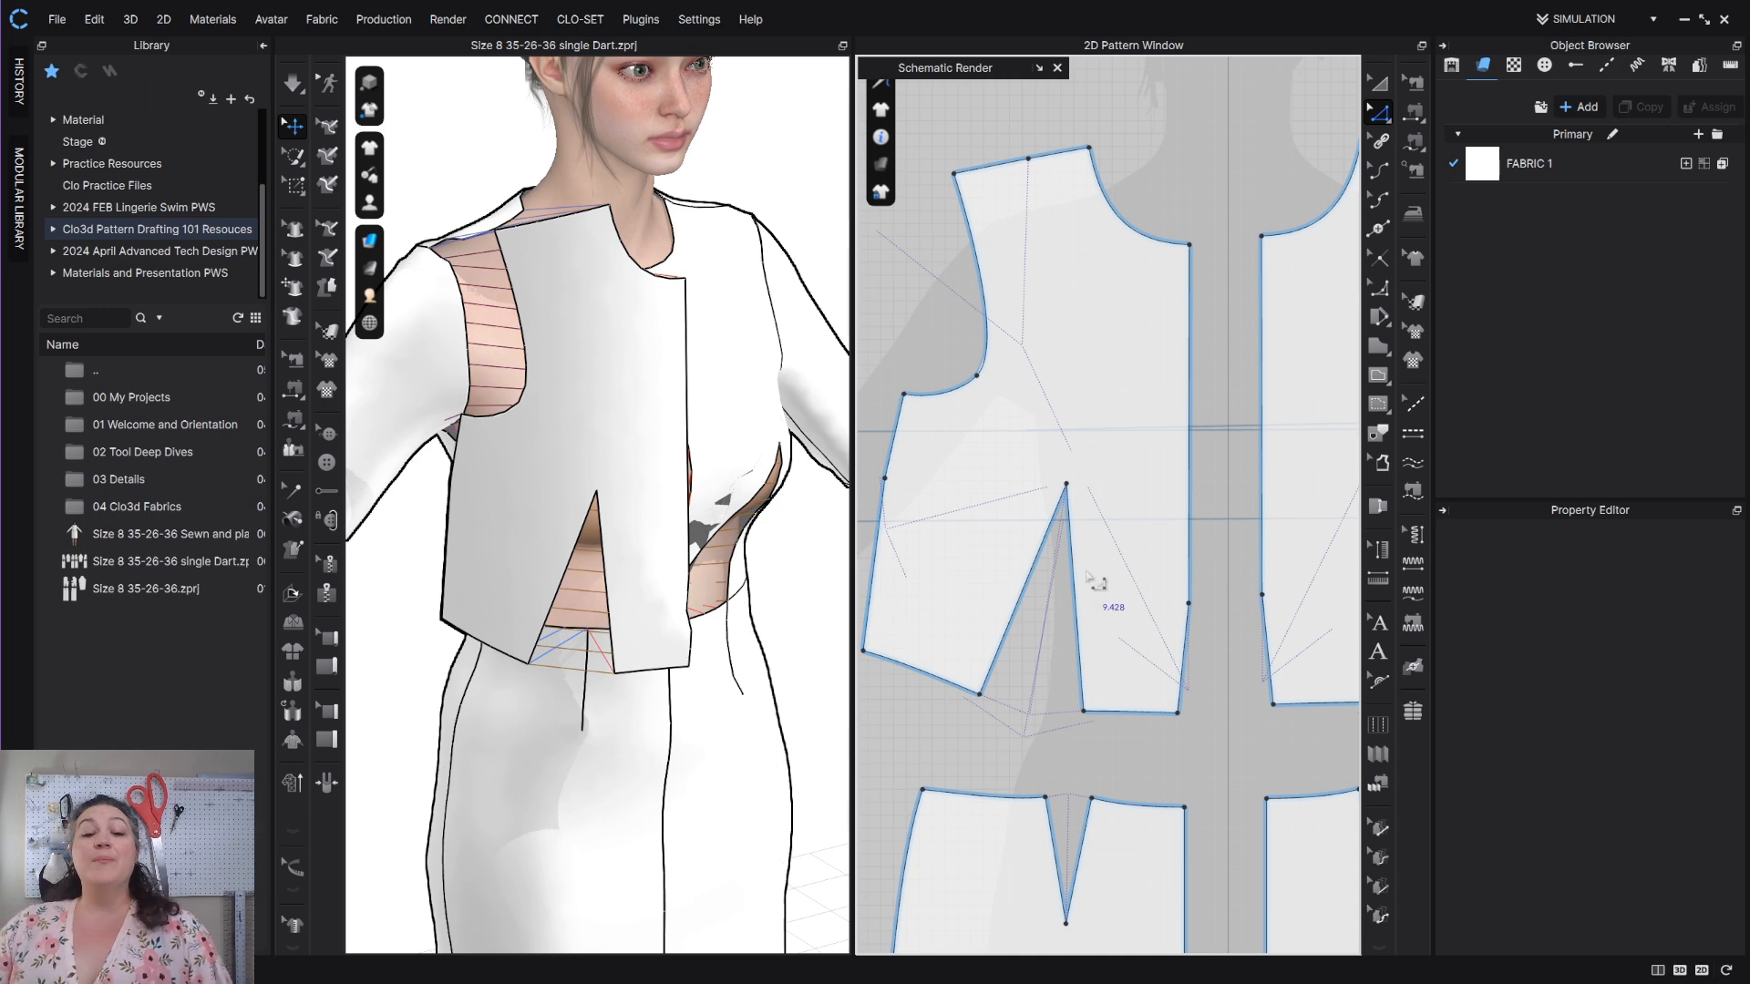
Simulate the garment to sew the waist darts closed, and stop the simulation.
{"action": "key", "text": "space"}
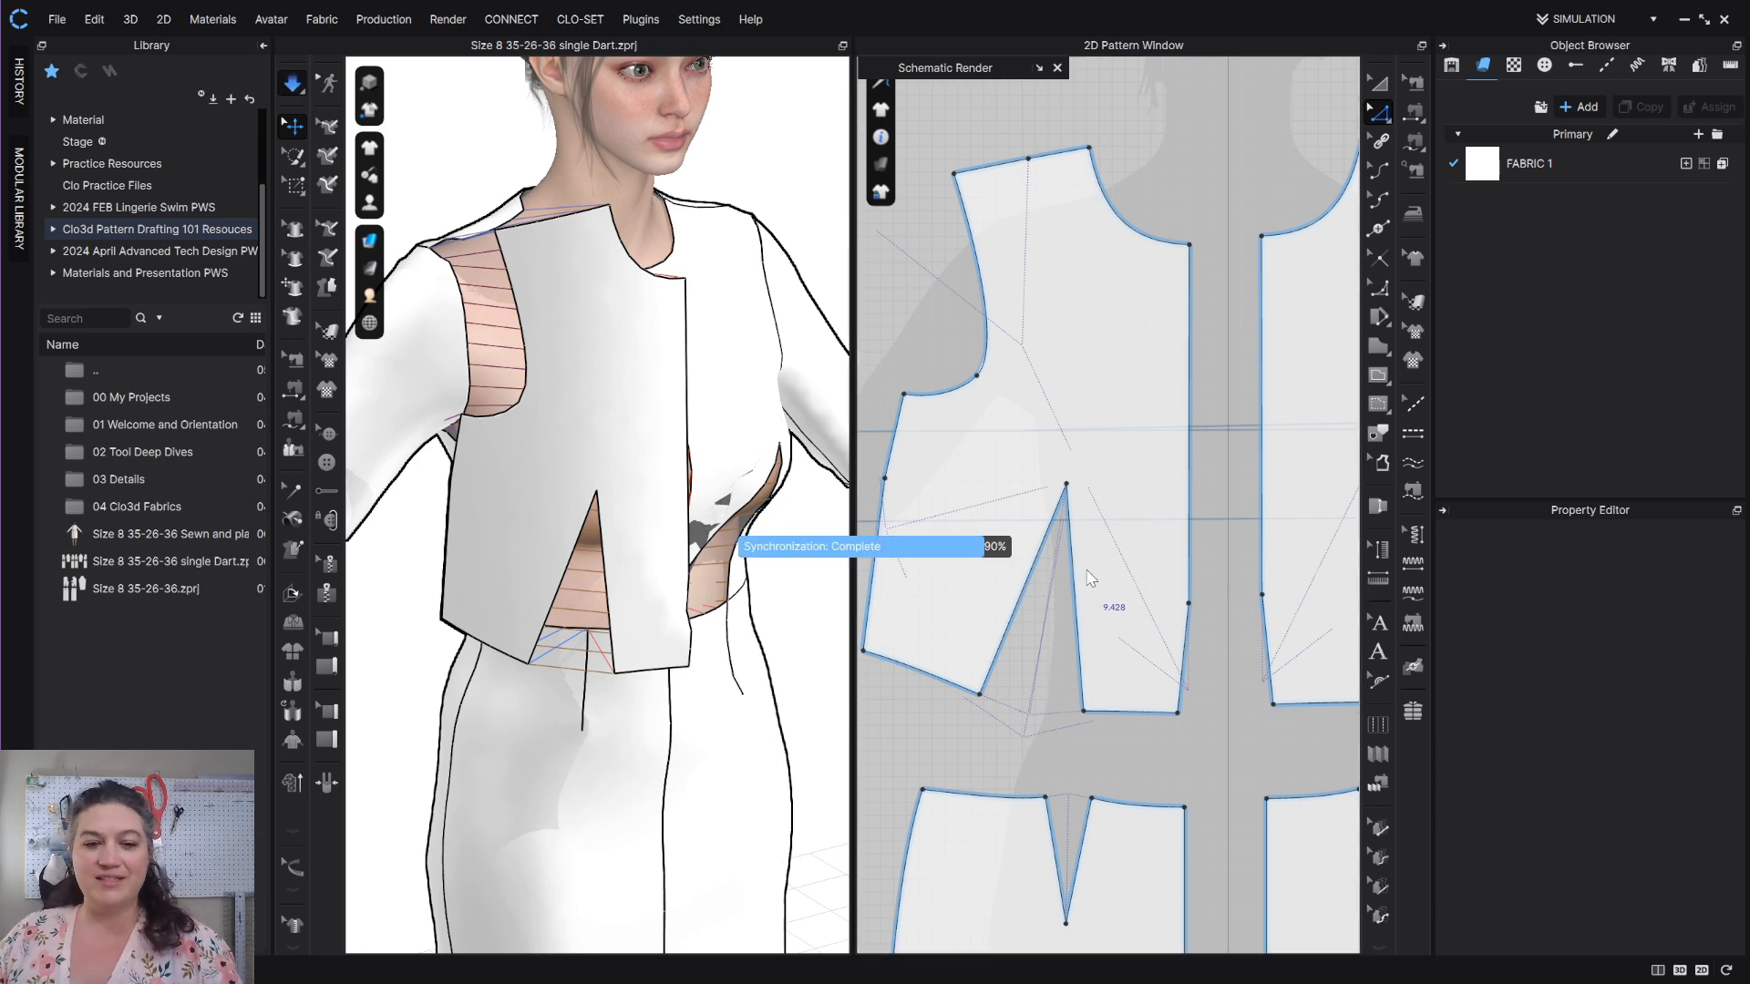
{"action": "key", "text": "space"}
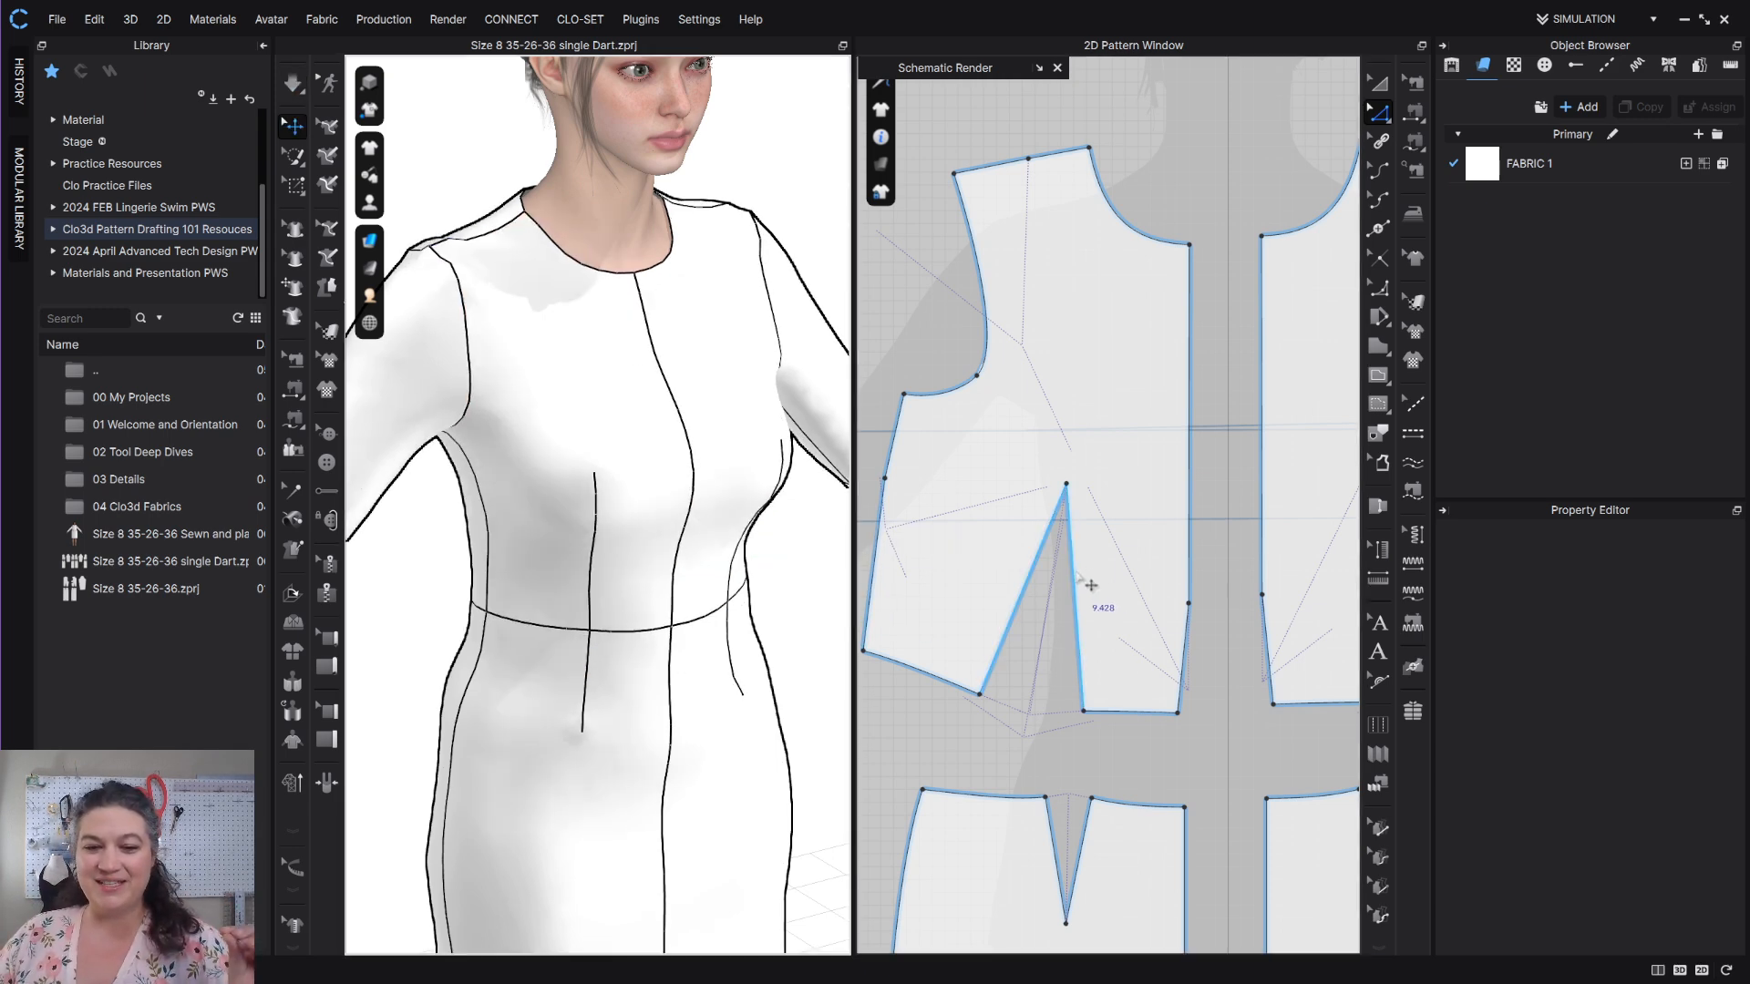
{"action": "scroll", "coordinate": [583, 549], "scroll_direction": "up", "scroll_amount": 2}
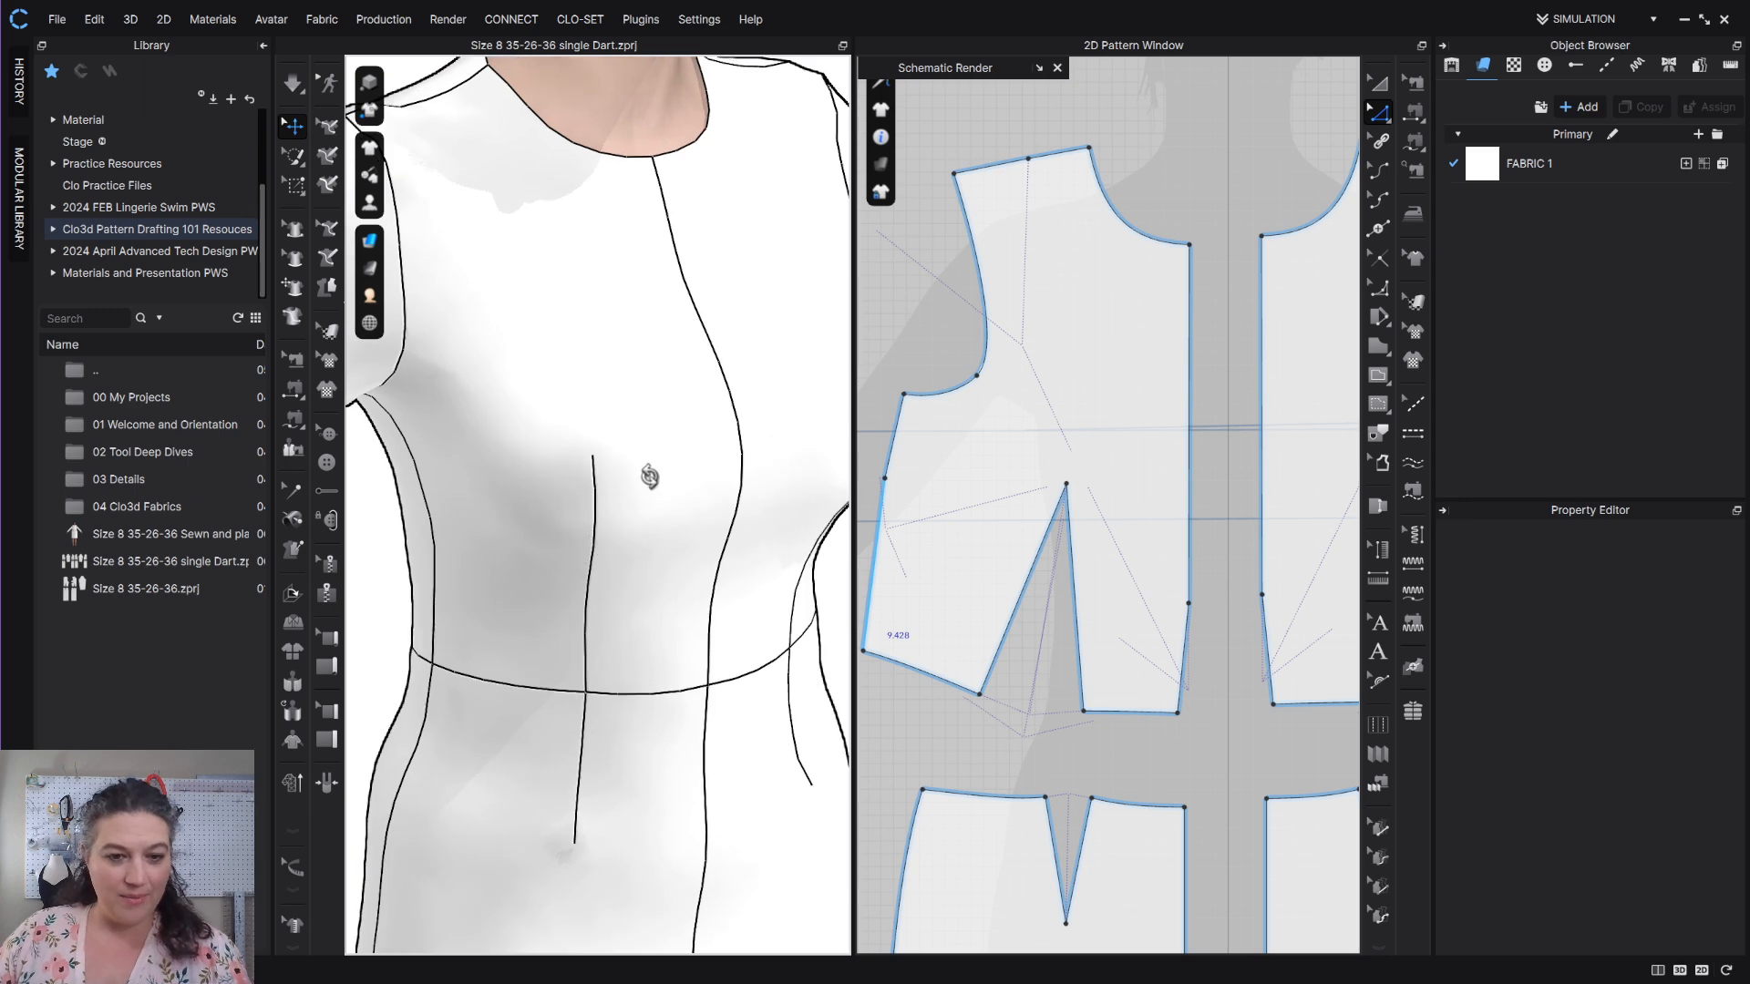
Edit the waist dart on the front bodice to a length of 6 in with the dart cap shaped, and accept the waist seam's cap shape.
{"action": "right_click_drag", "start_coordinate": [648, 476], "coordinate": [692, 346]}
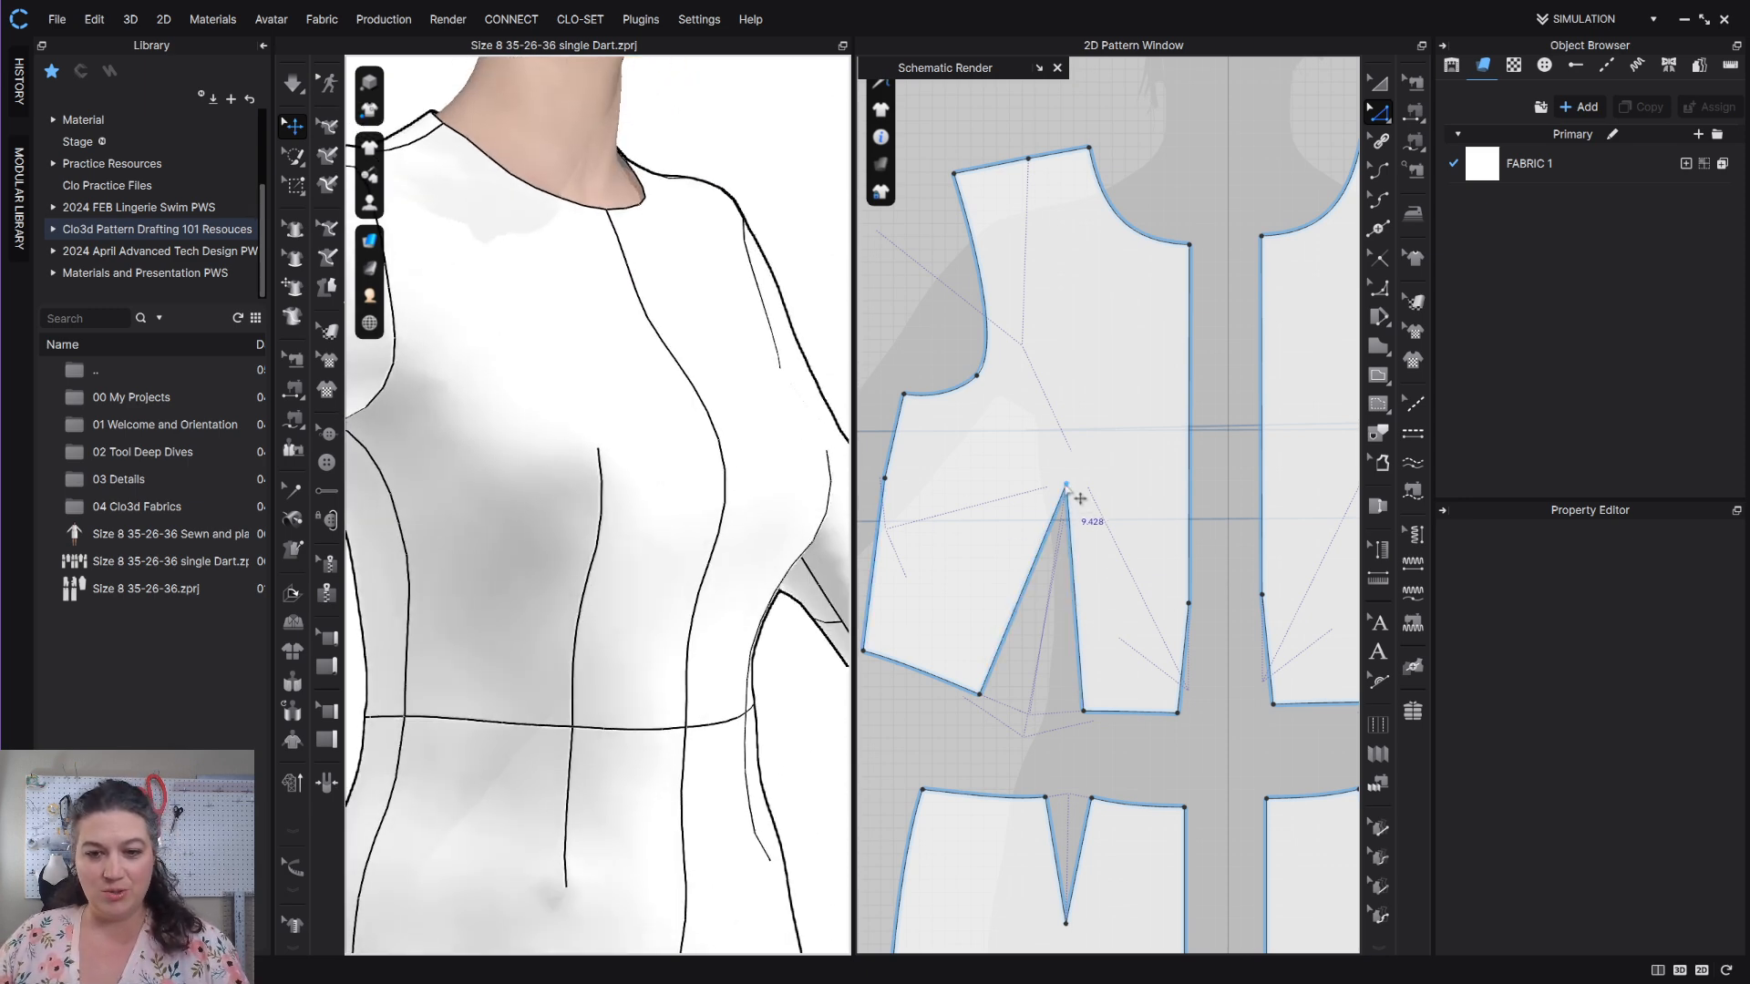
{"action": "left_click", "coordinate": [1030, 588]}
{"action": "right_click", "coordinate": [1030, 588]}
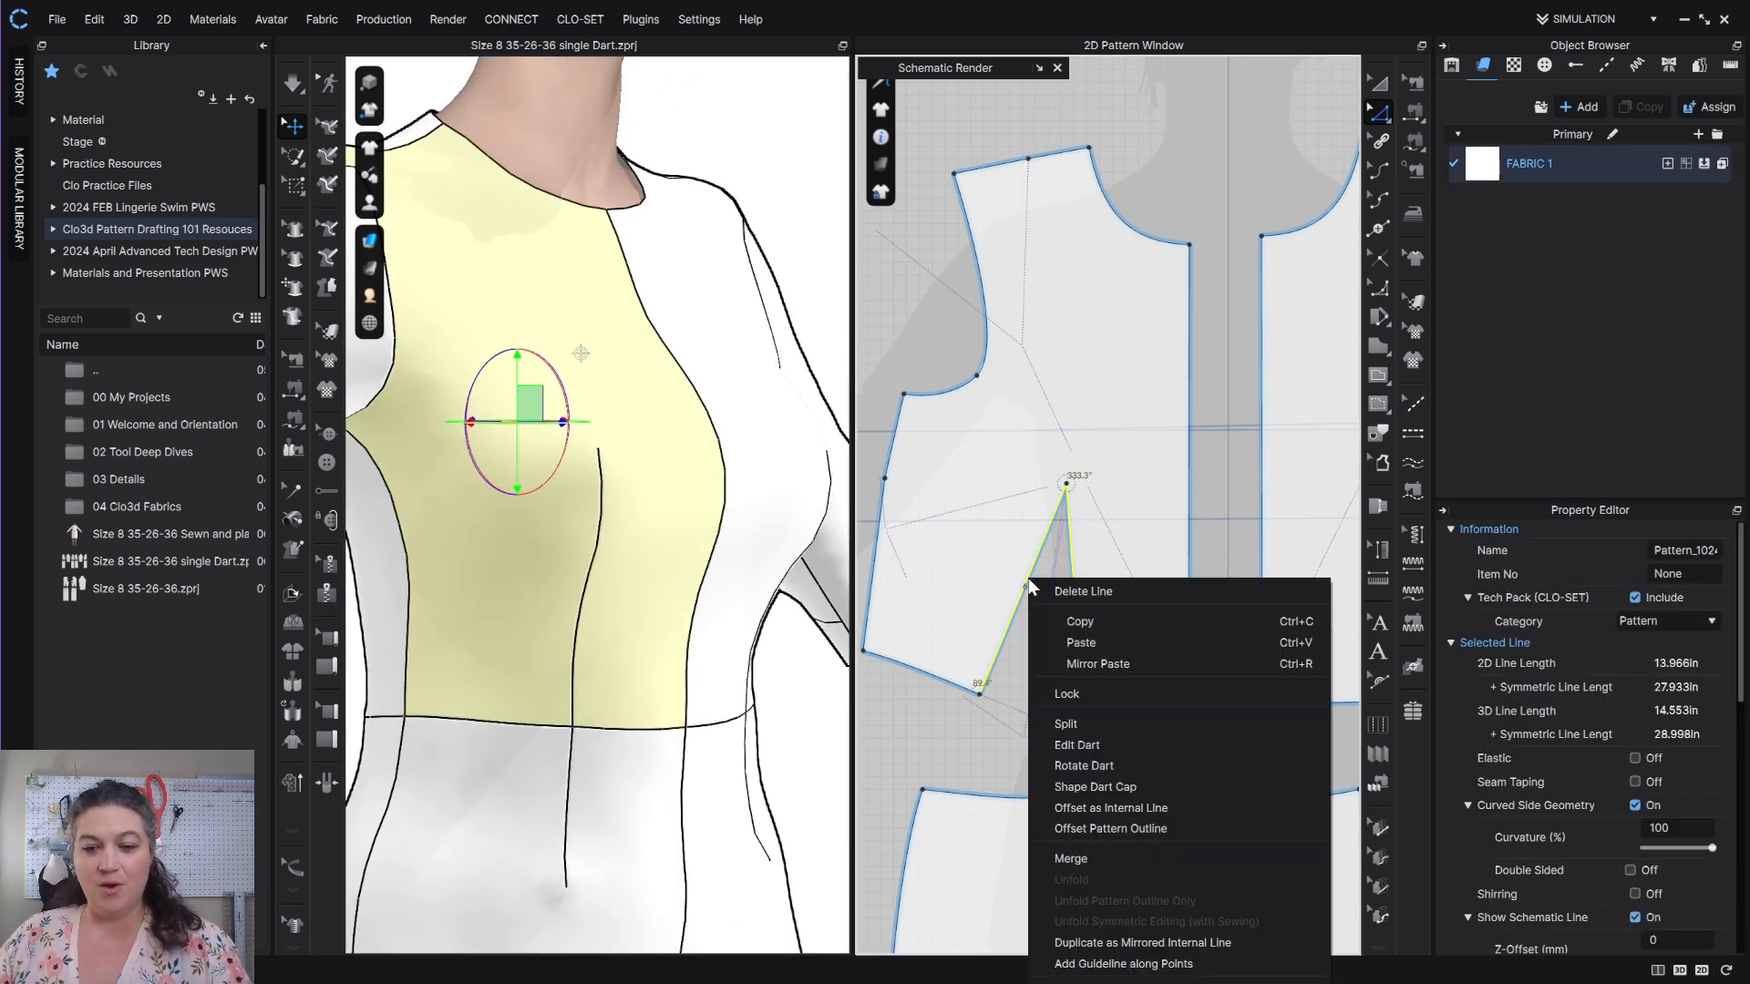
{"action": "left_click", "coordinate": [1081, 746]}
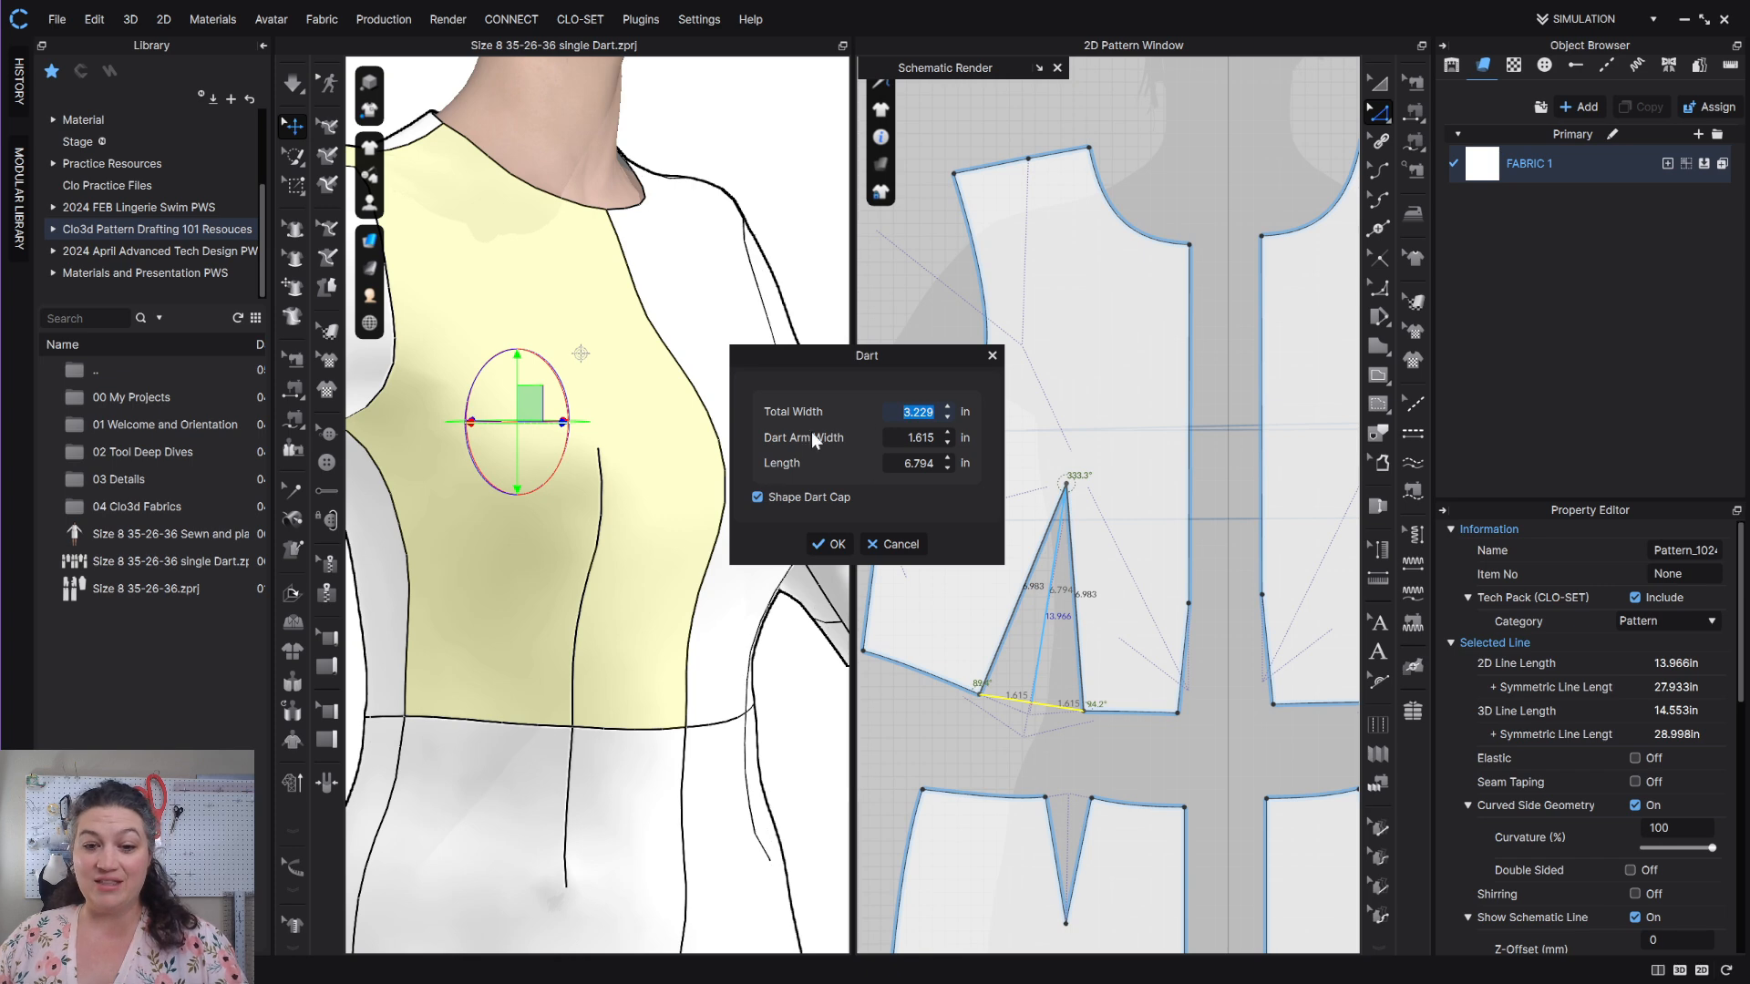
{"action": "left_click", "coordinate": [929, 463]}
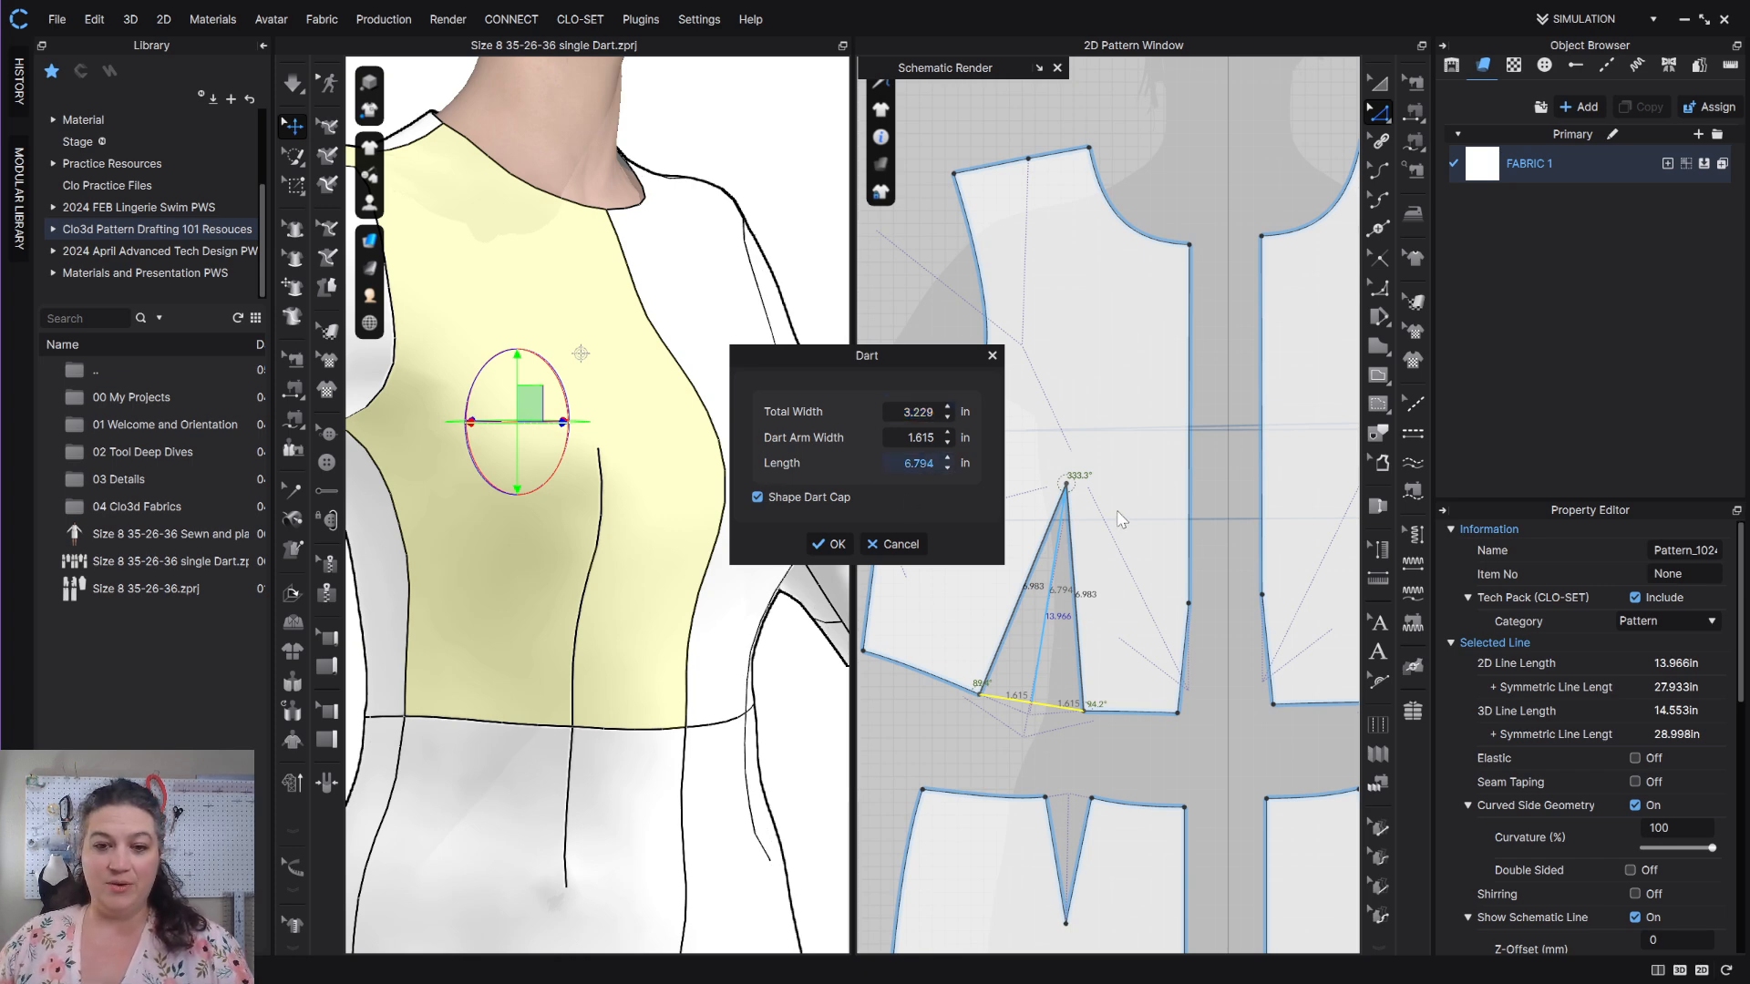
{"action": "double_click", "coordinate": [918, 465]}
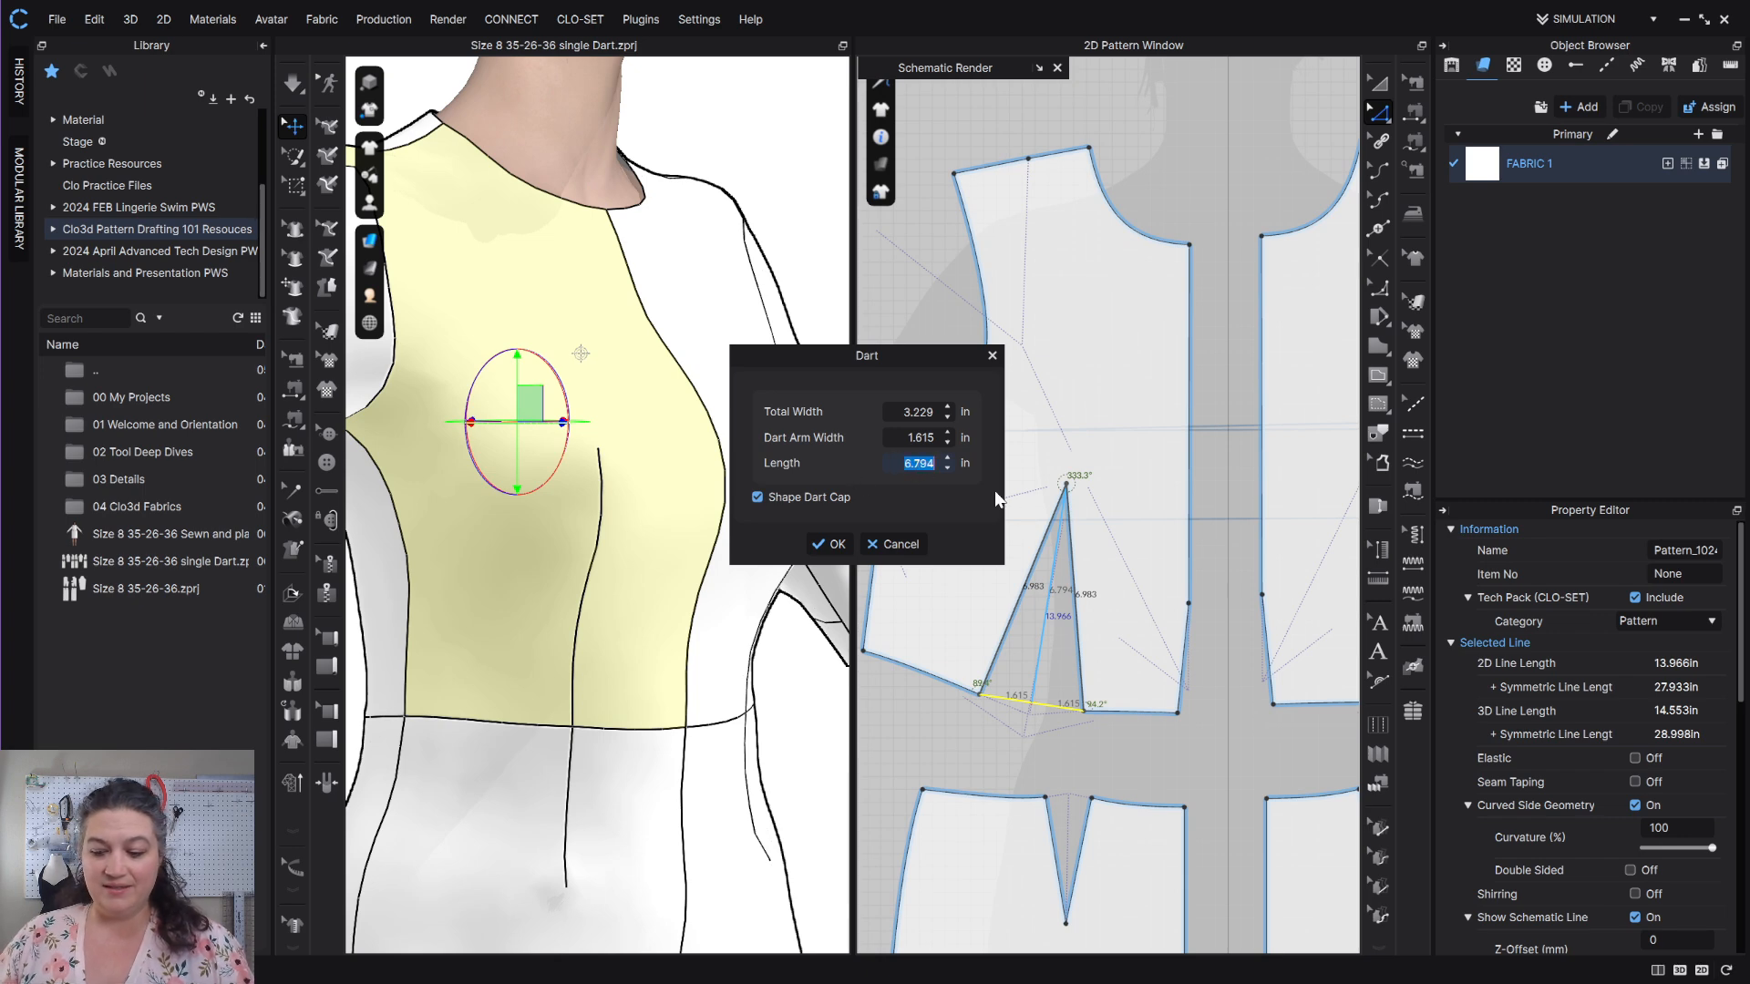
{"action": "type", "text": "6"}
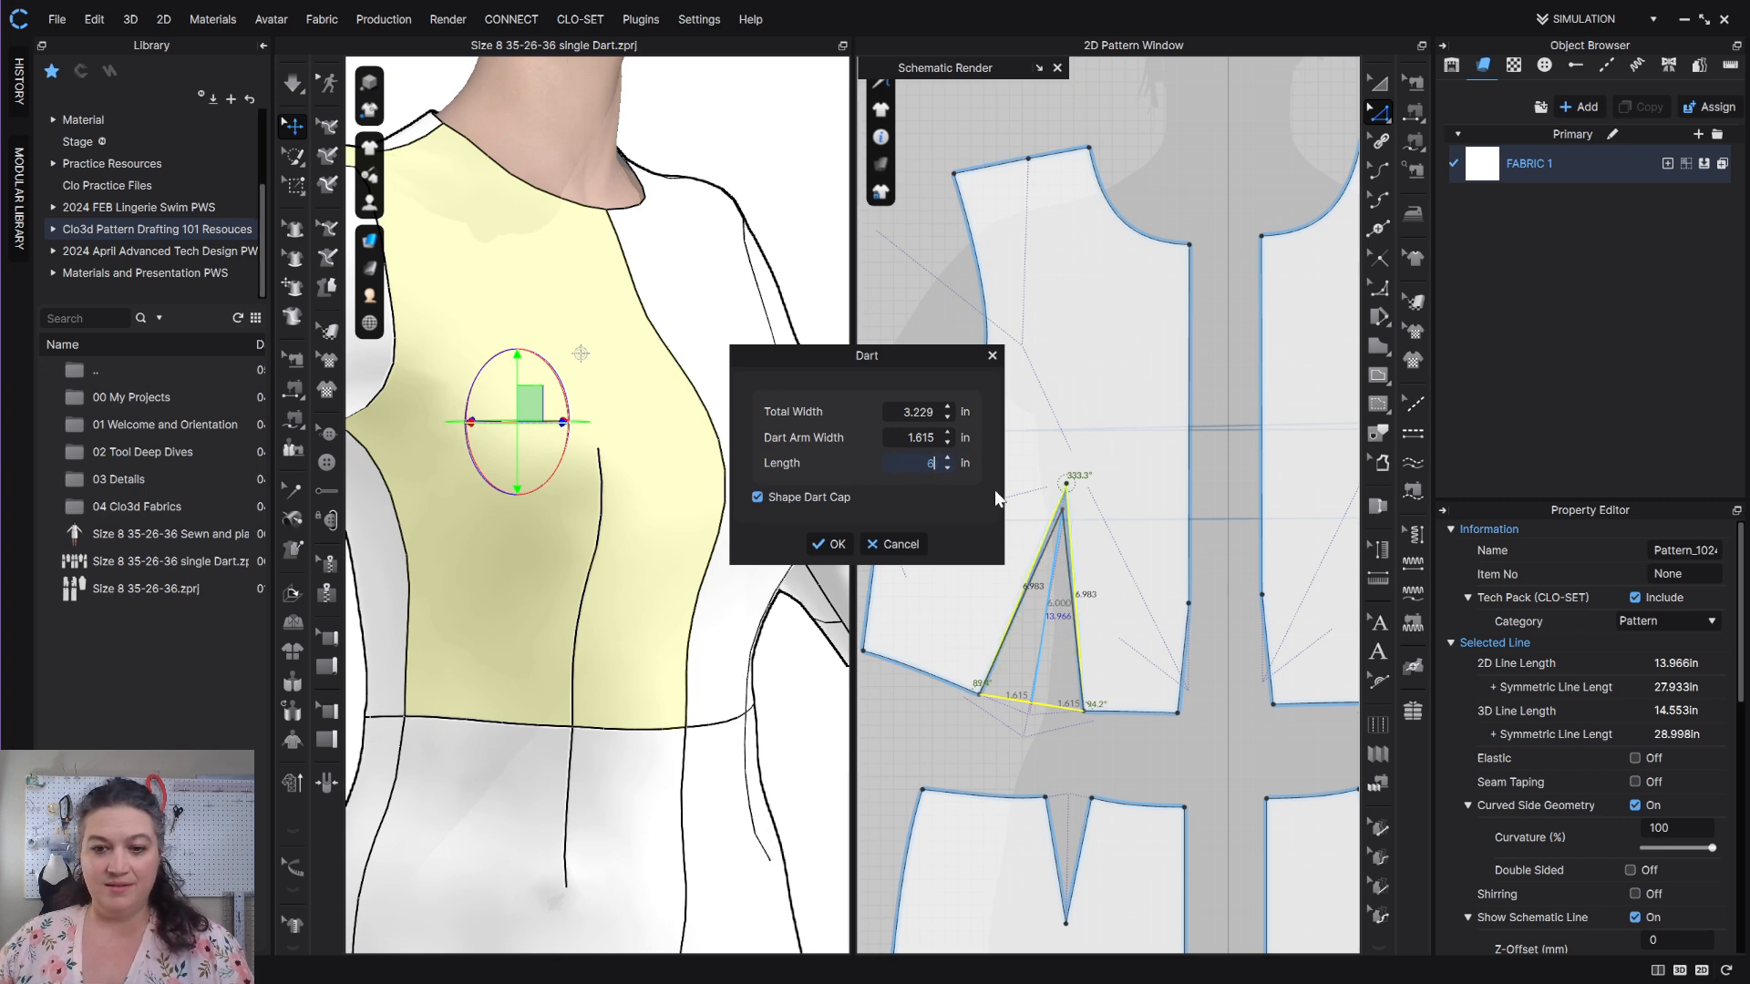
{"action": "left_click", "coordinate": [831, 544]}
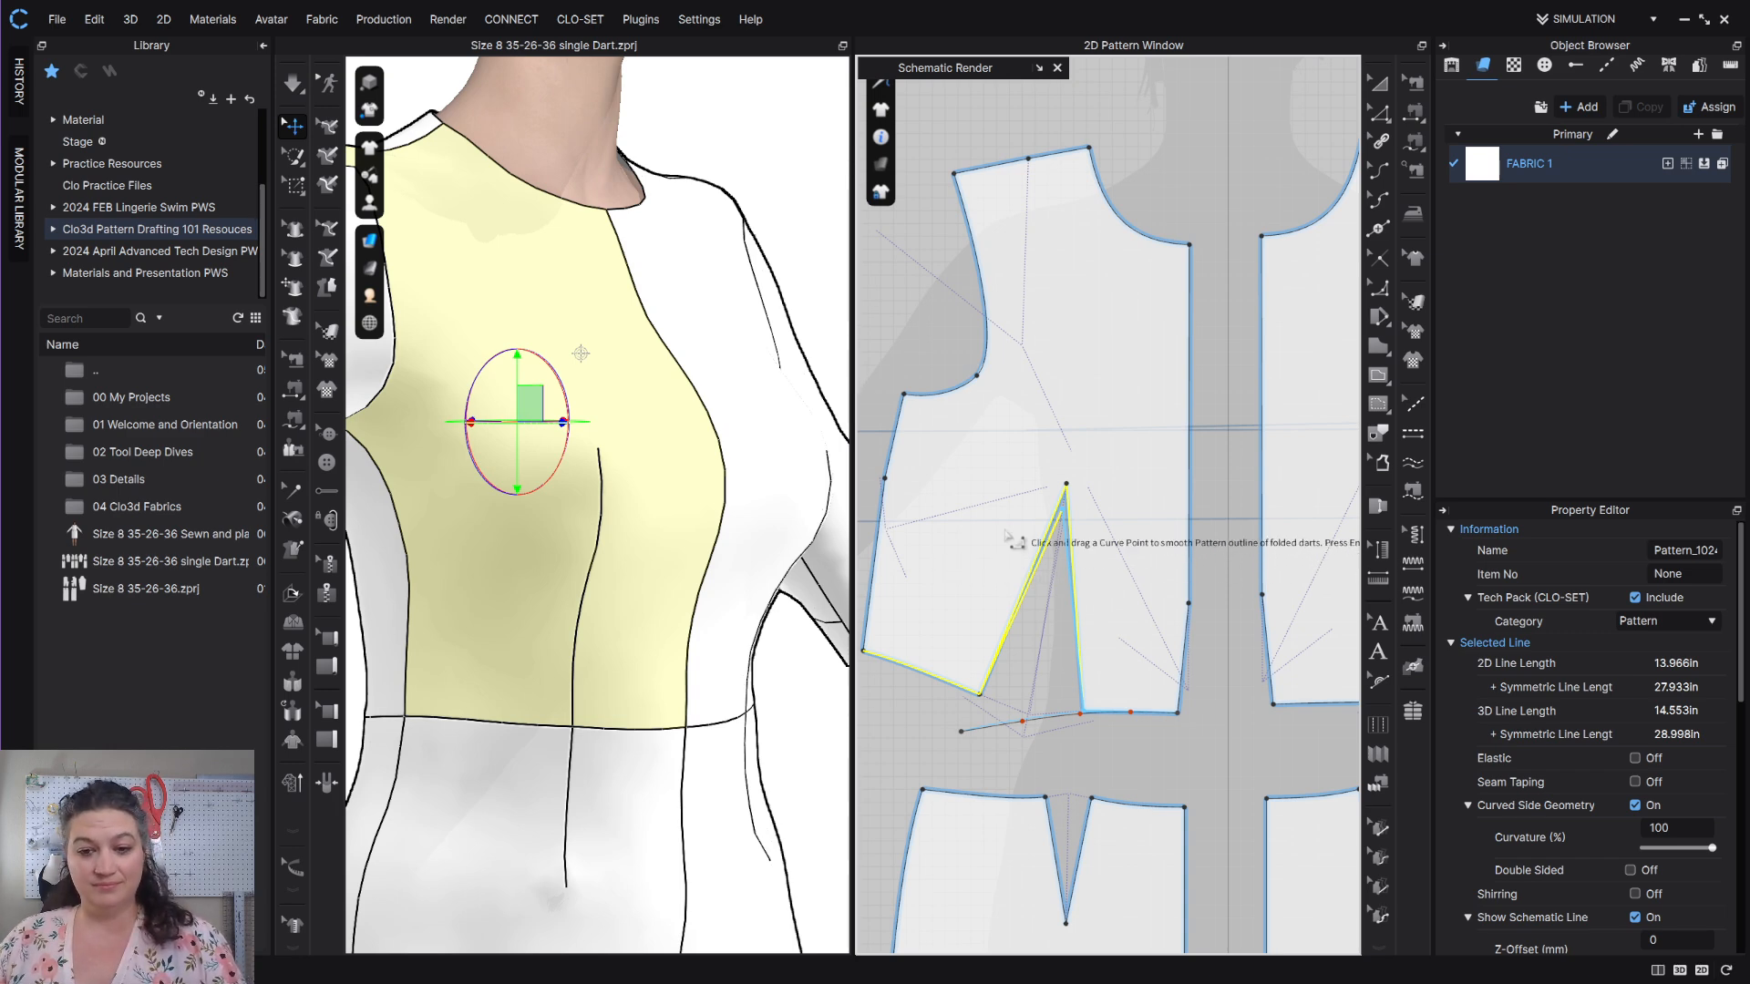
{"action": "left_click", "coordinate": [1019, 736]}
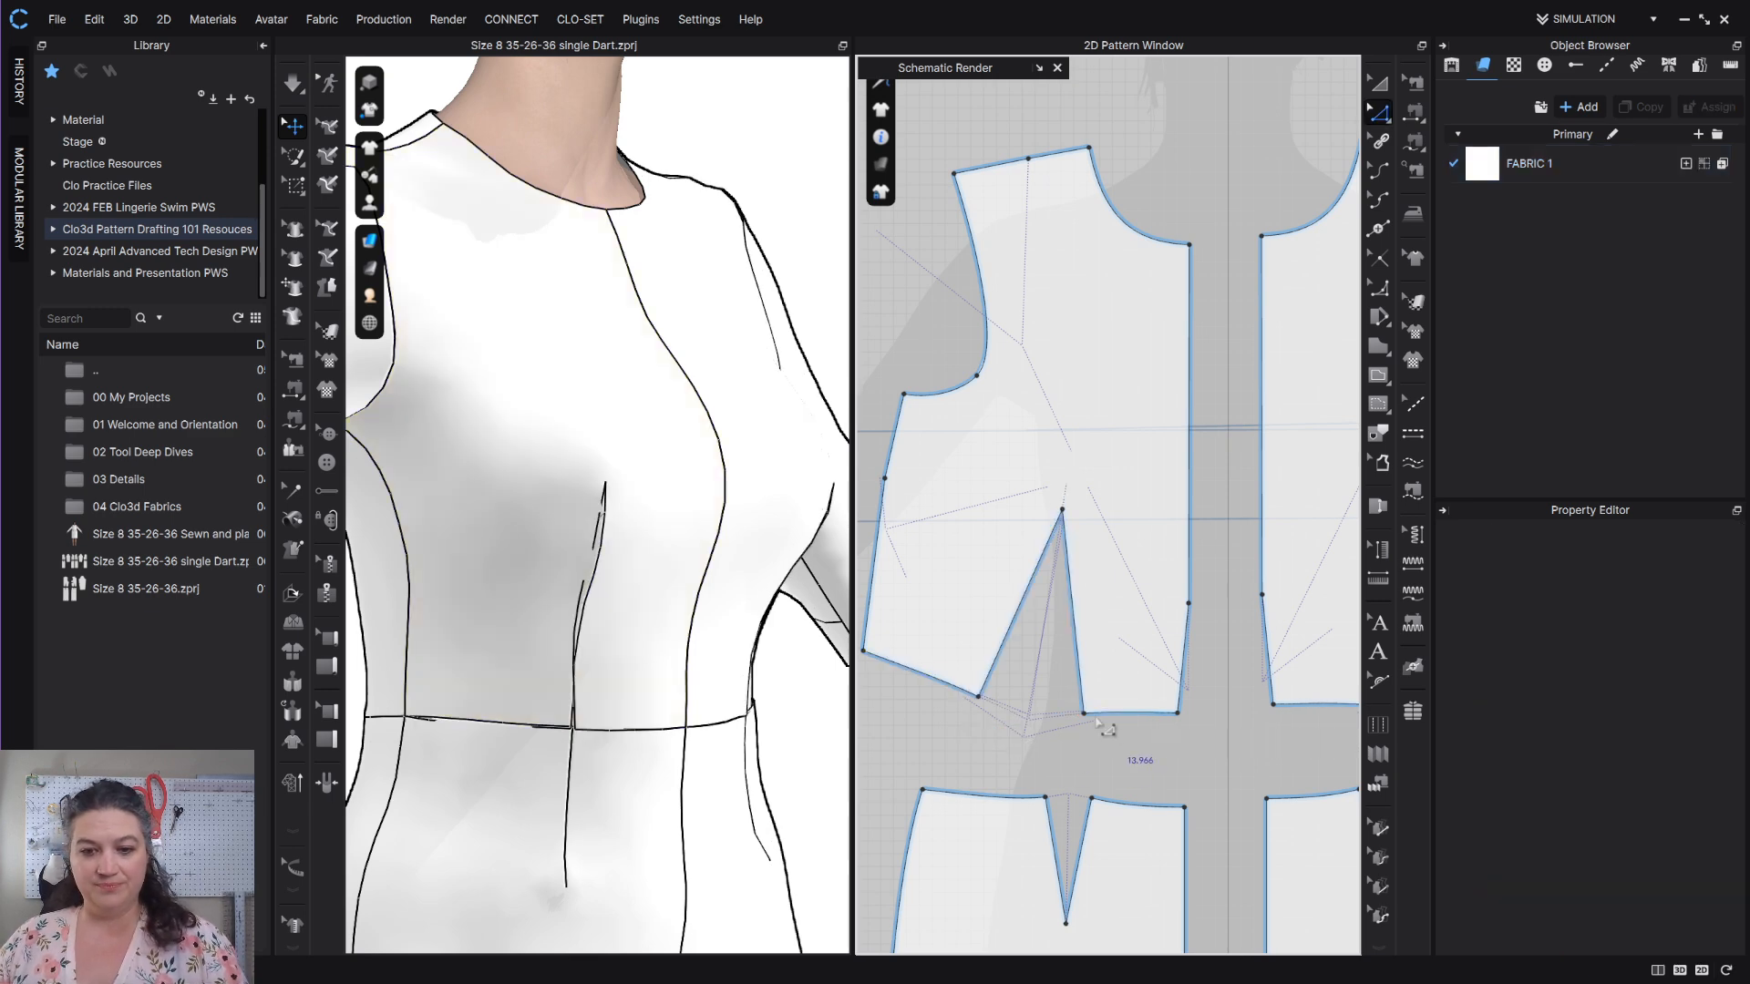
Simulate the garment to sew the shortened waist darts closed, and view the bust from the side.
{"action": "key", "text": "space"}
{"action": "right_click_drag", "start_coordinate": [658, 529], "coordinate": [726, 528]}
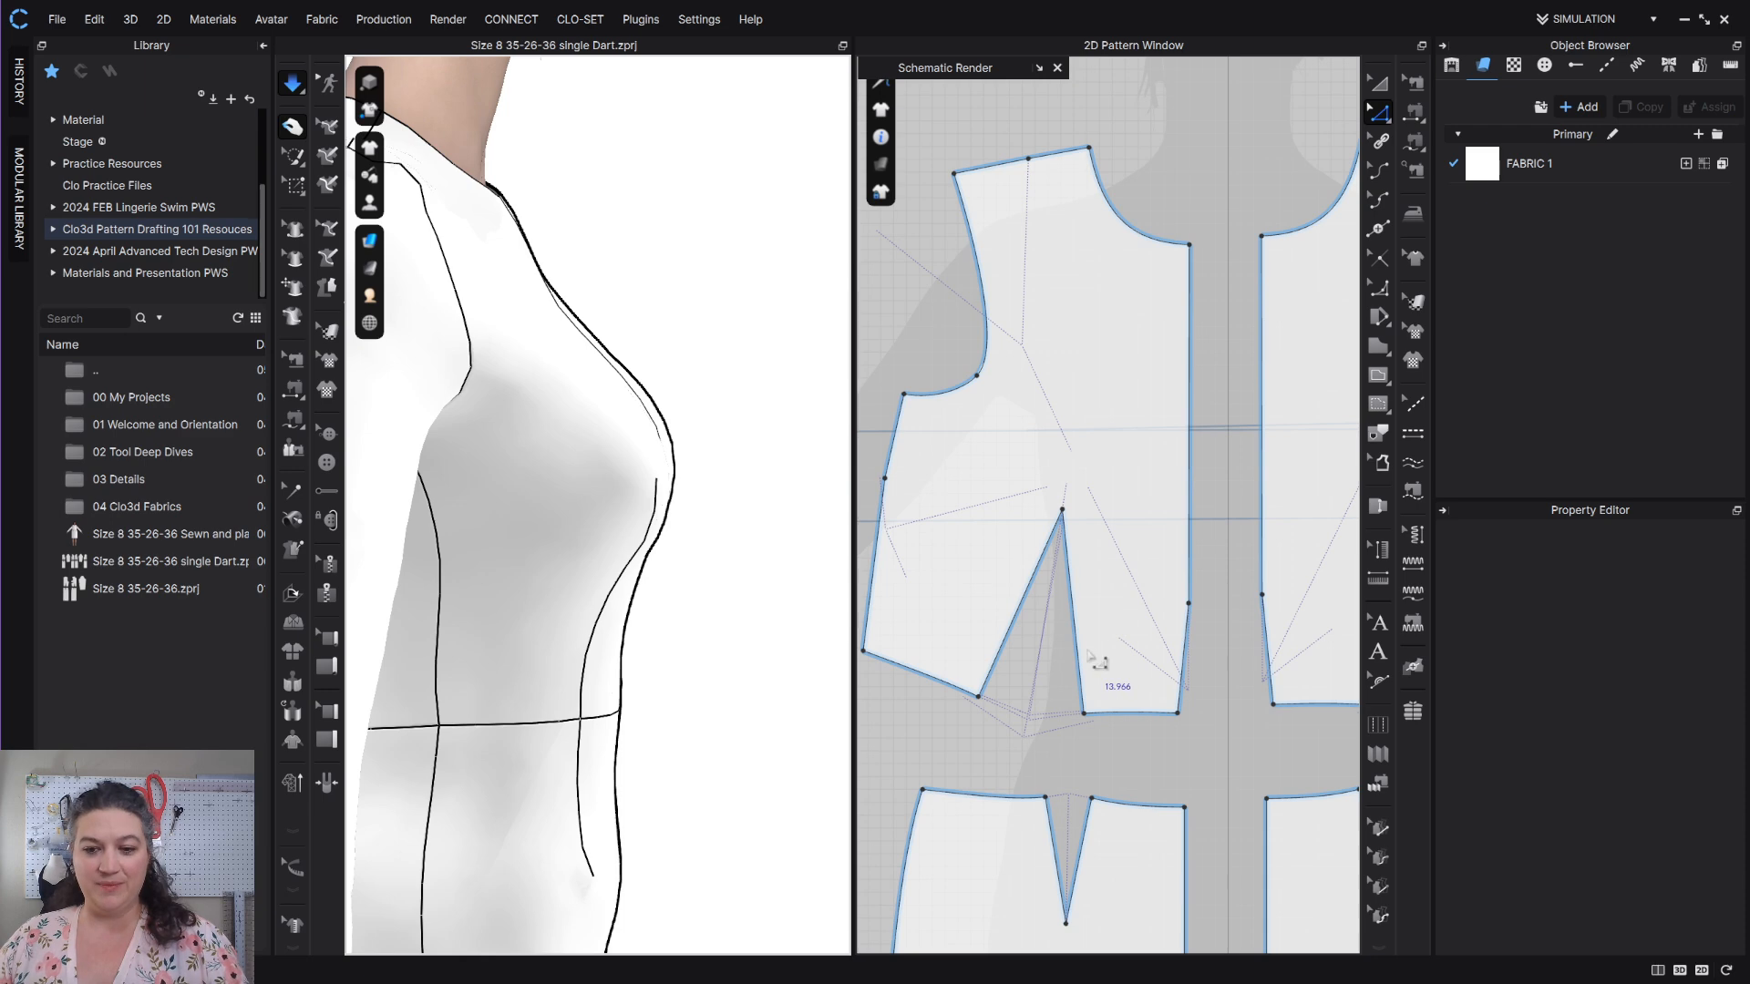
{"action": "scroll", "coordinate": [1107, 661], "scroll_direction": "up", "scroll_amount": 2}
Rotate part of the waist dart to the existing side seam point, leaving about 0.84 in open at the waist and the side dart's tip near the bust point.
{"action": "scroll", "coordinate": [1112, 610], "scroll_direction": "down", "scroll_amount": 3}
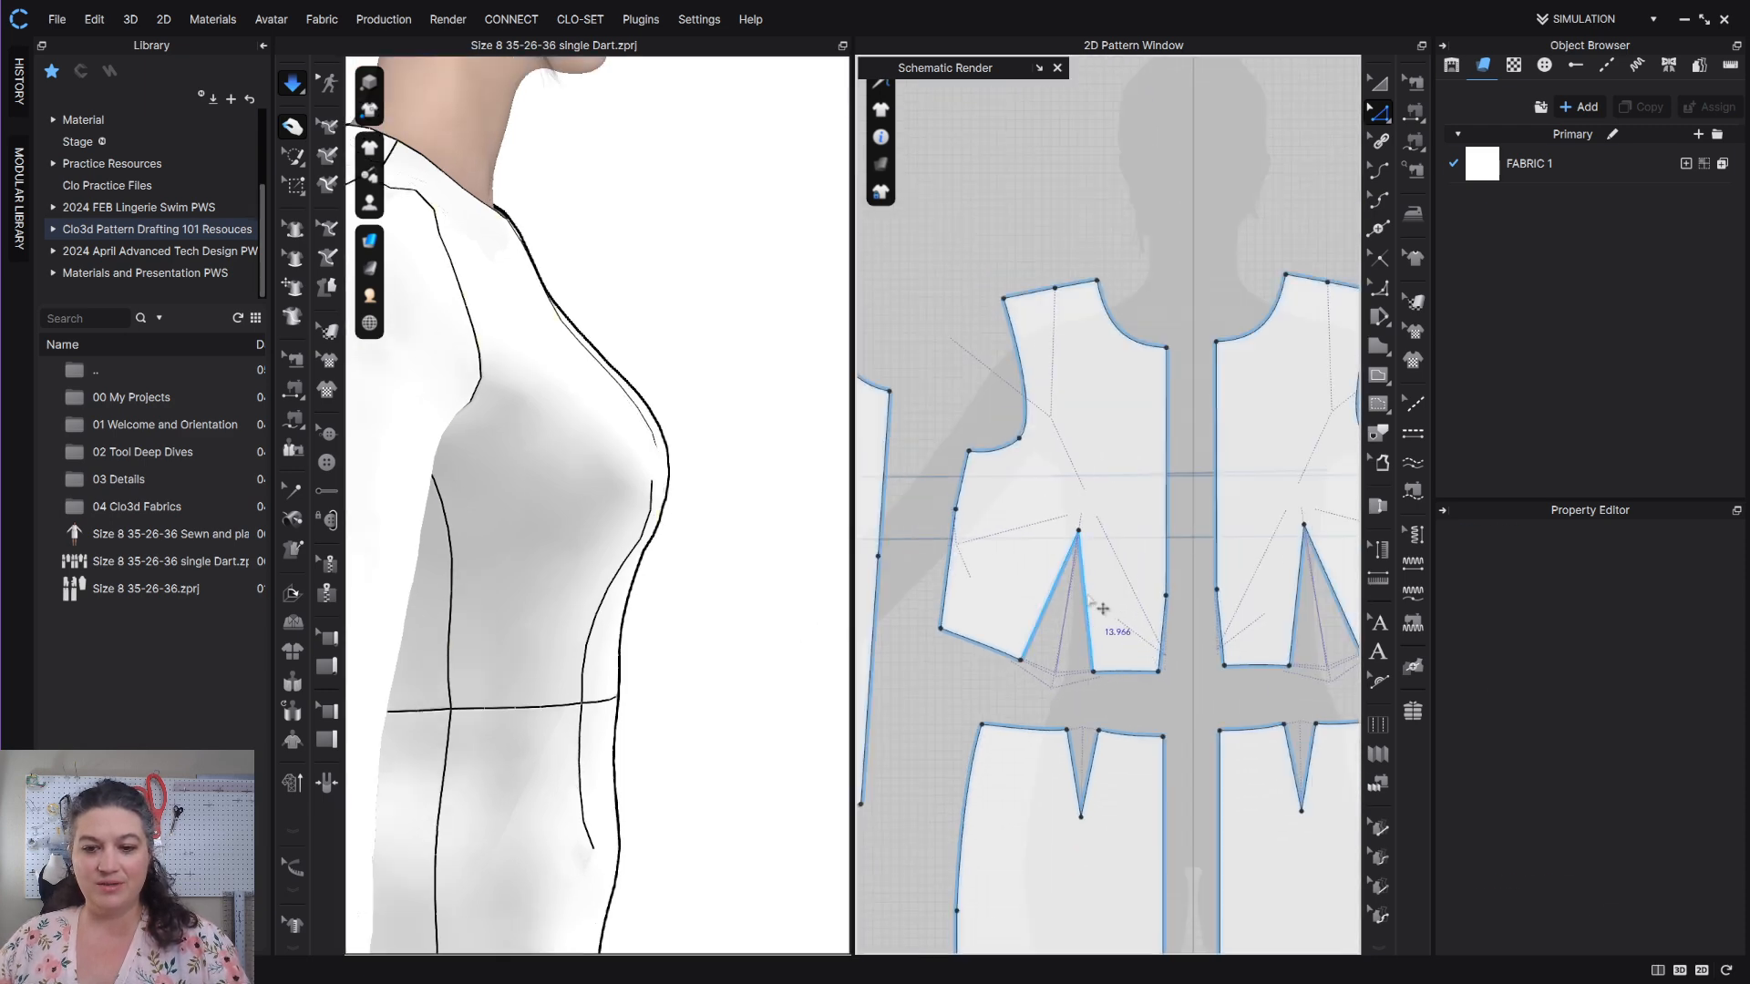
{"action": "right_click", "coordinate": [1087, 596]}
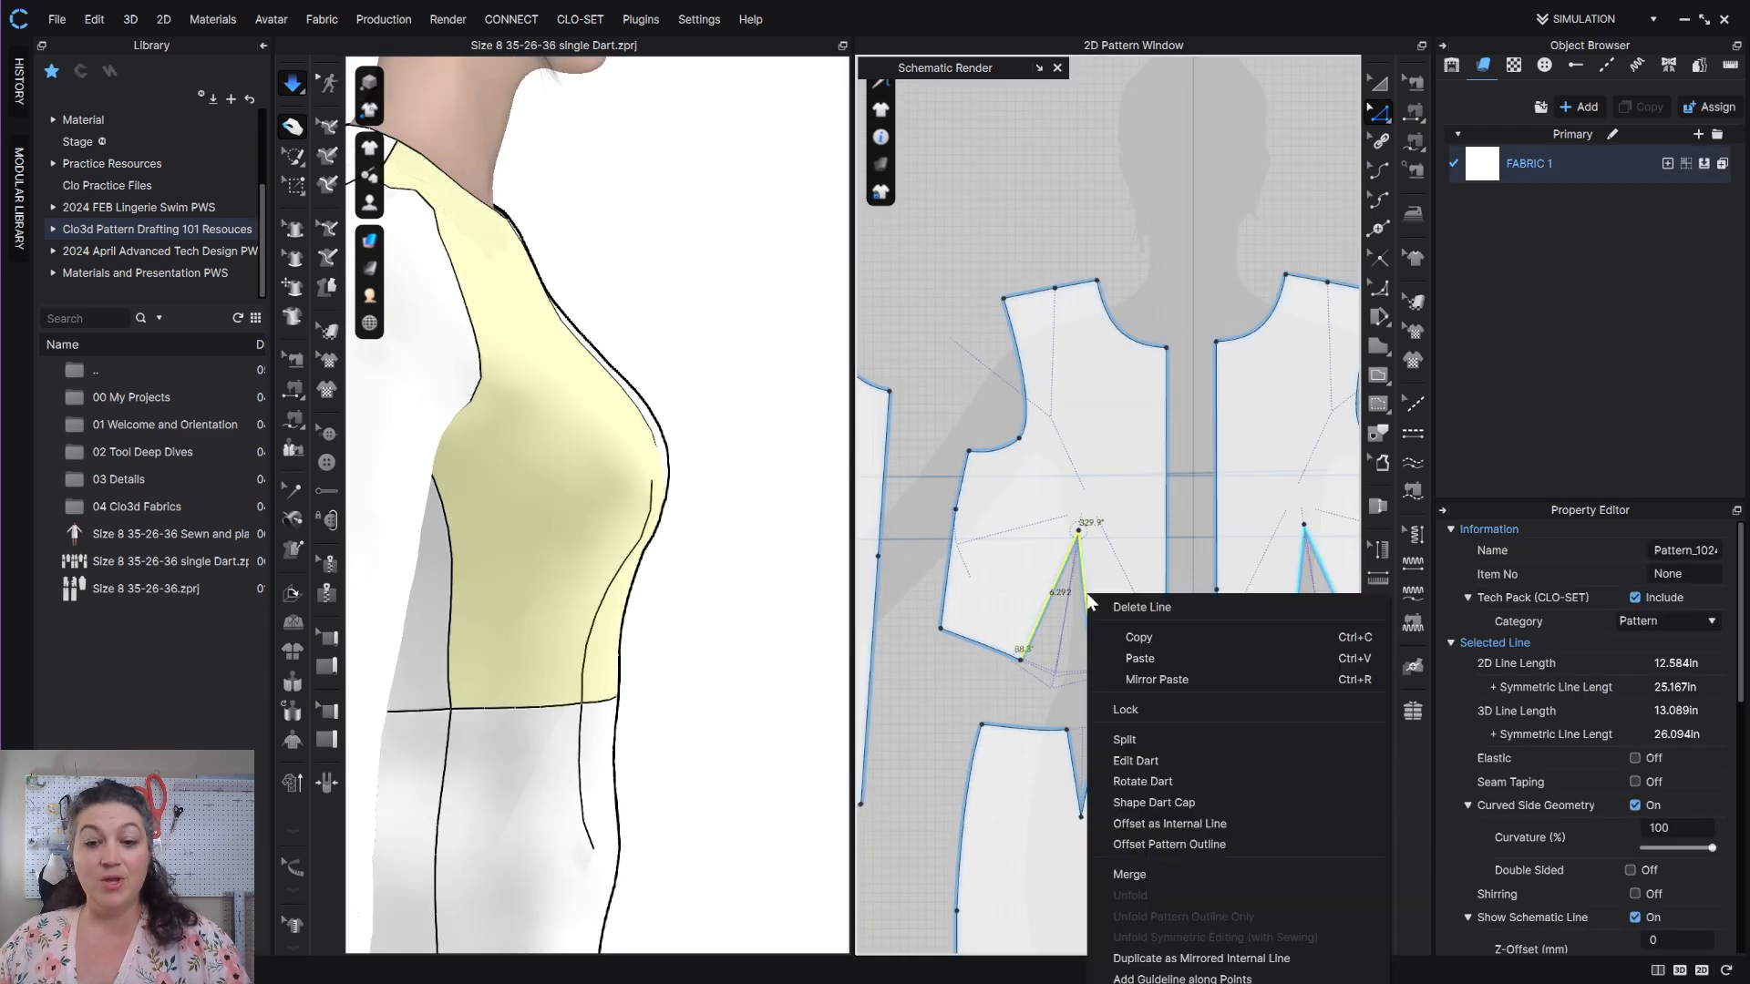
{"action": "left_click", "coordinate": [1155, 779]}
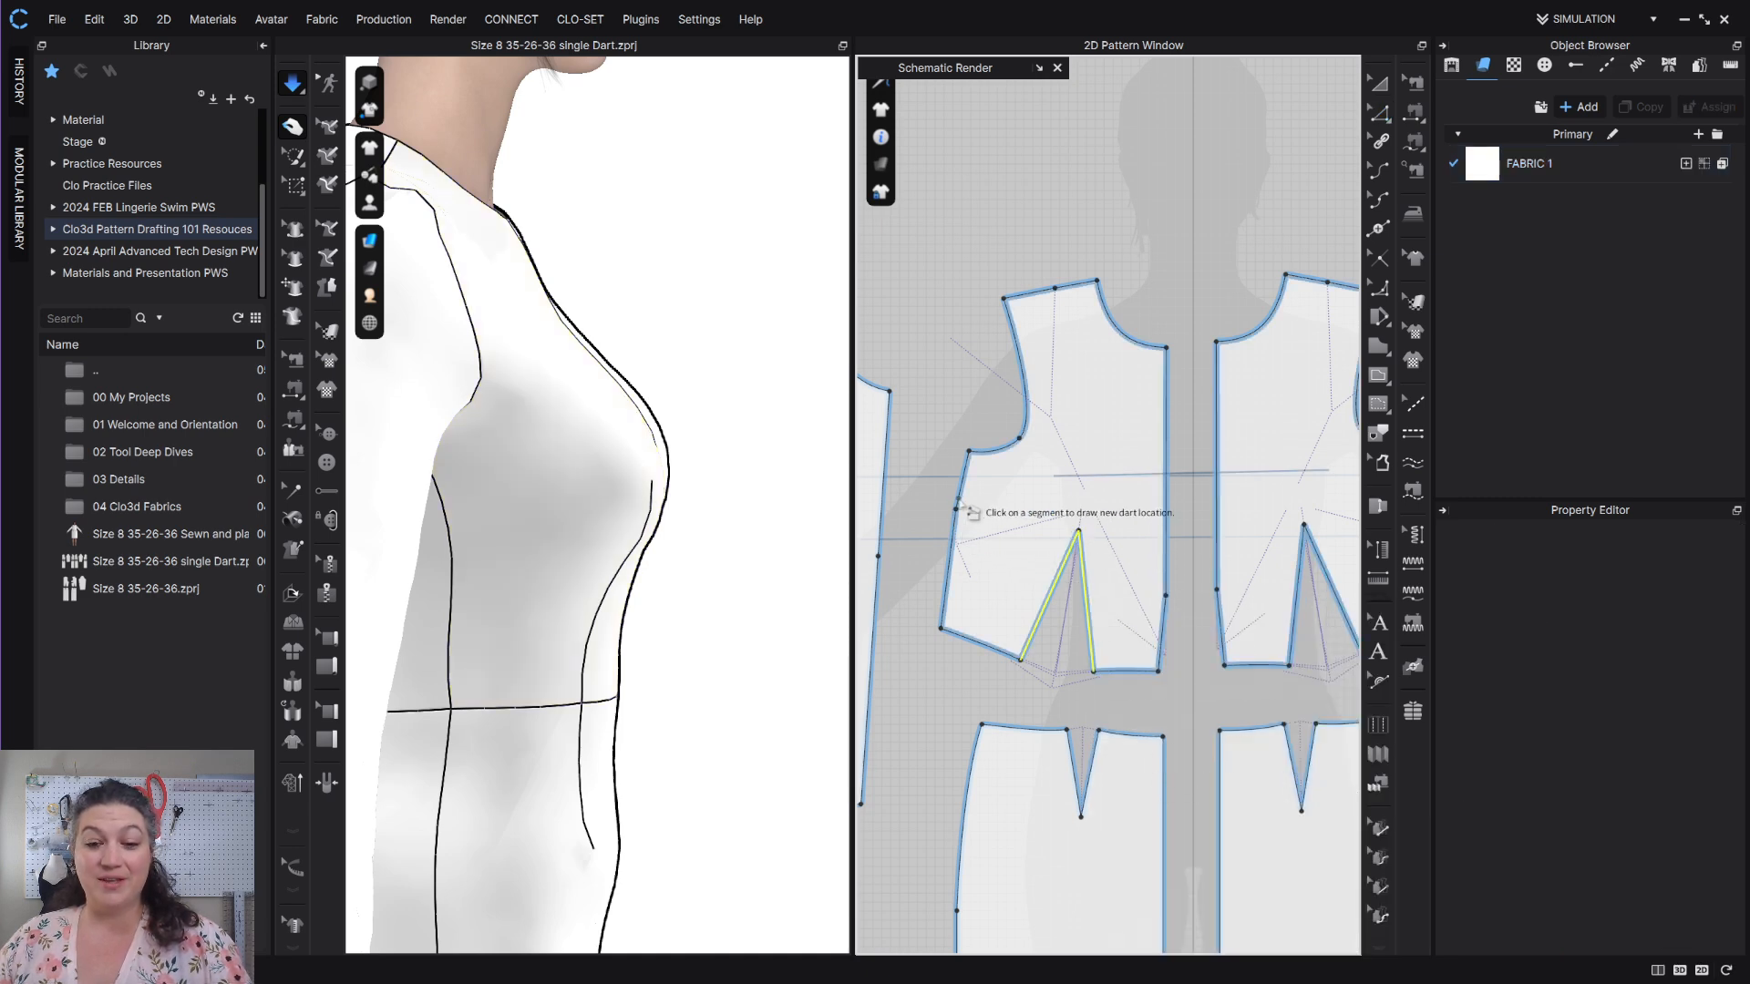
{"action": "left_click", "coordinate": [956, 508]}
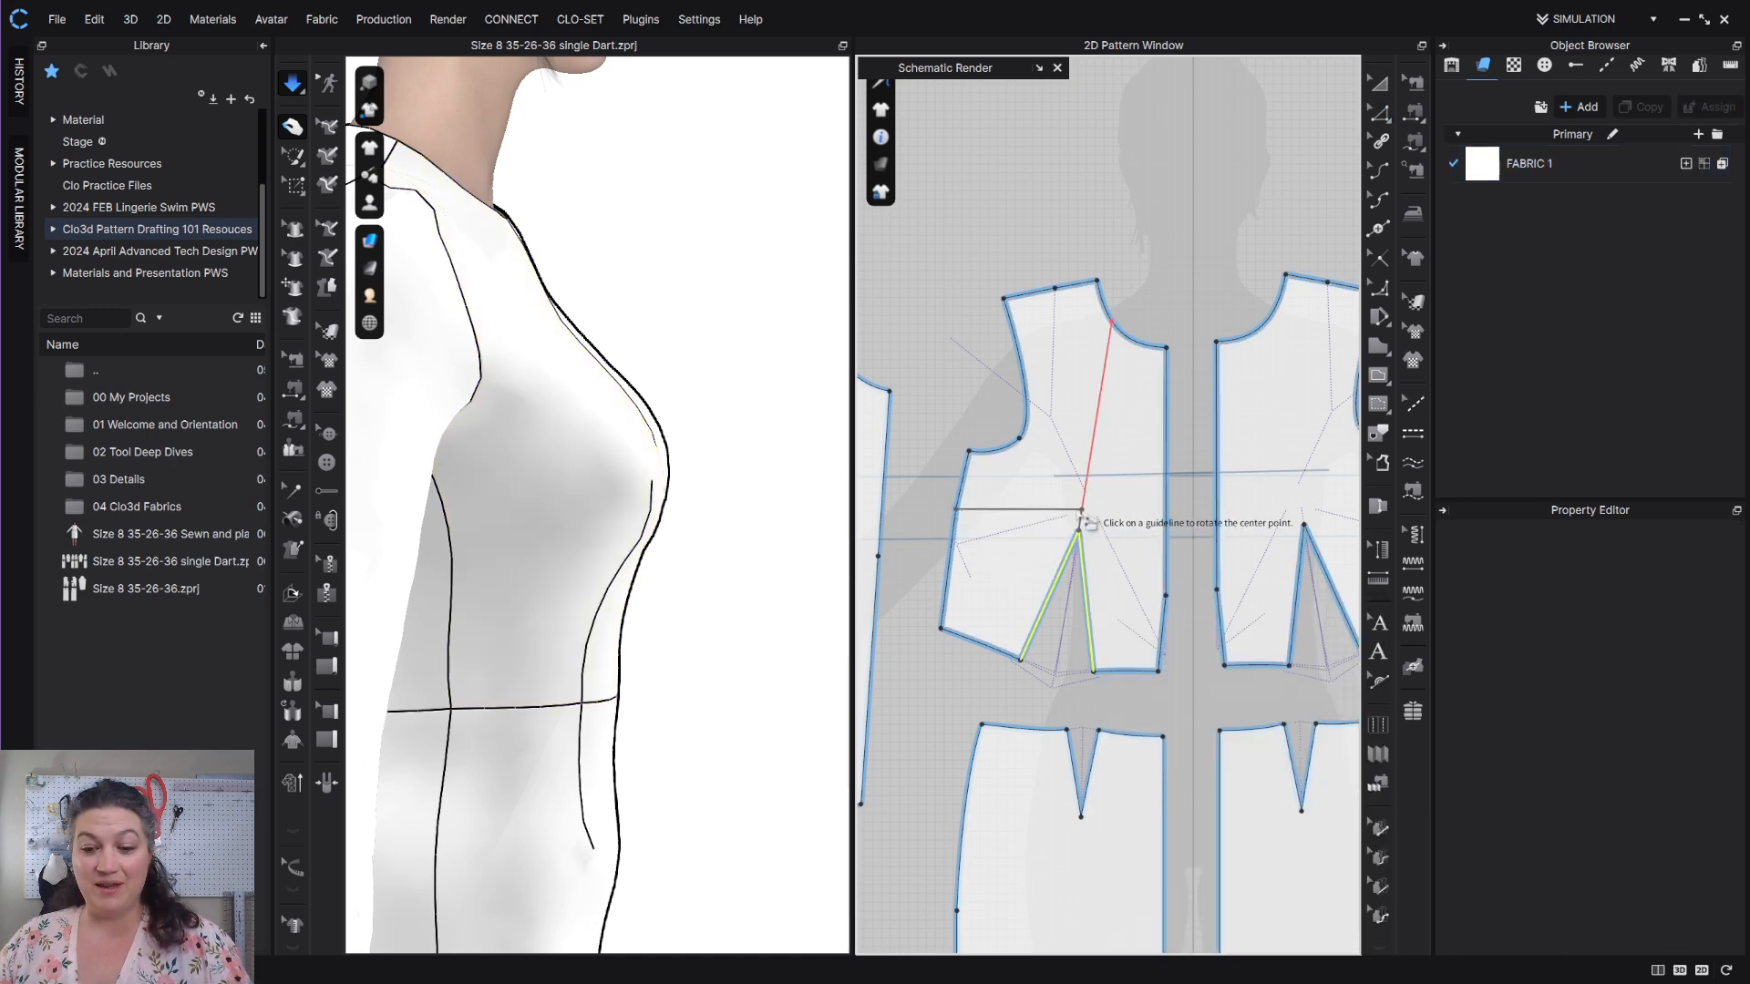
{"action": "left_click", "coordinate": [1081, 516]}
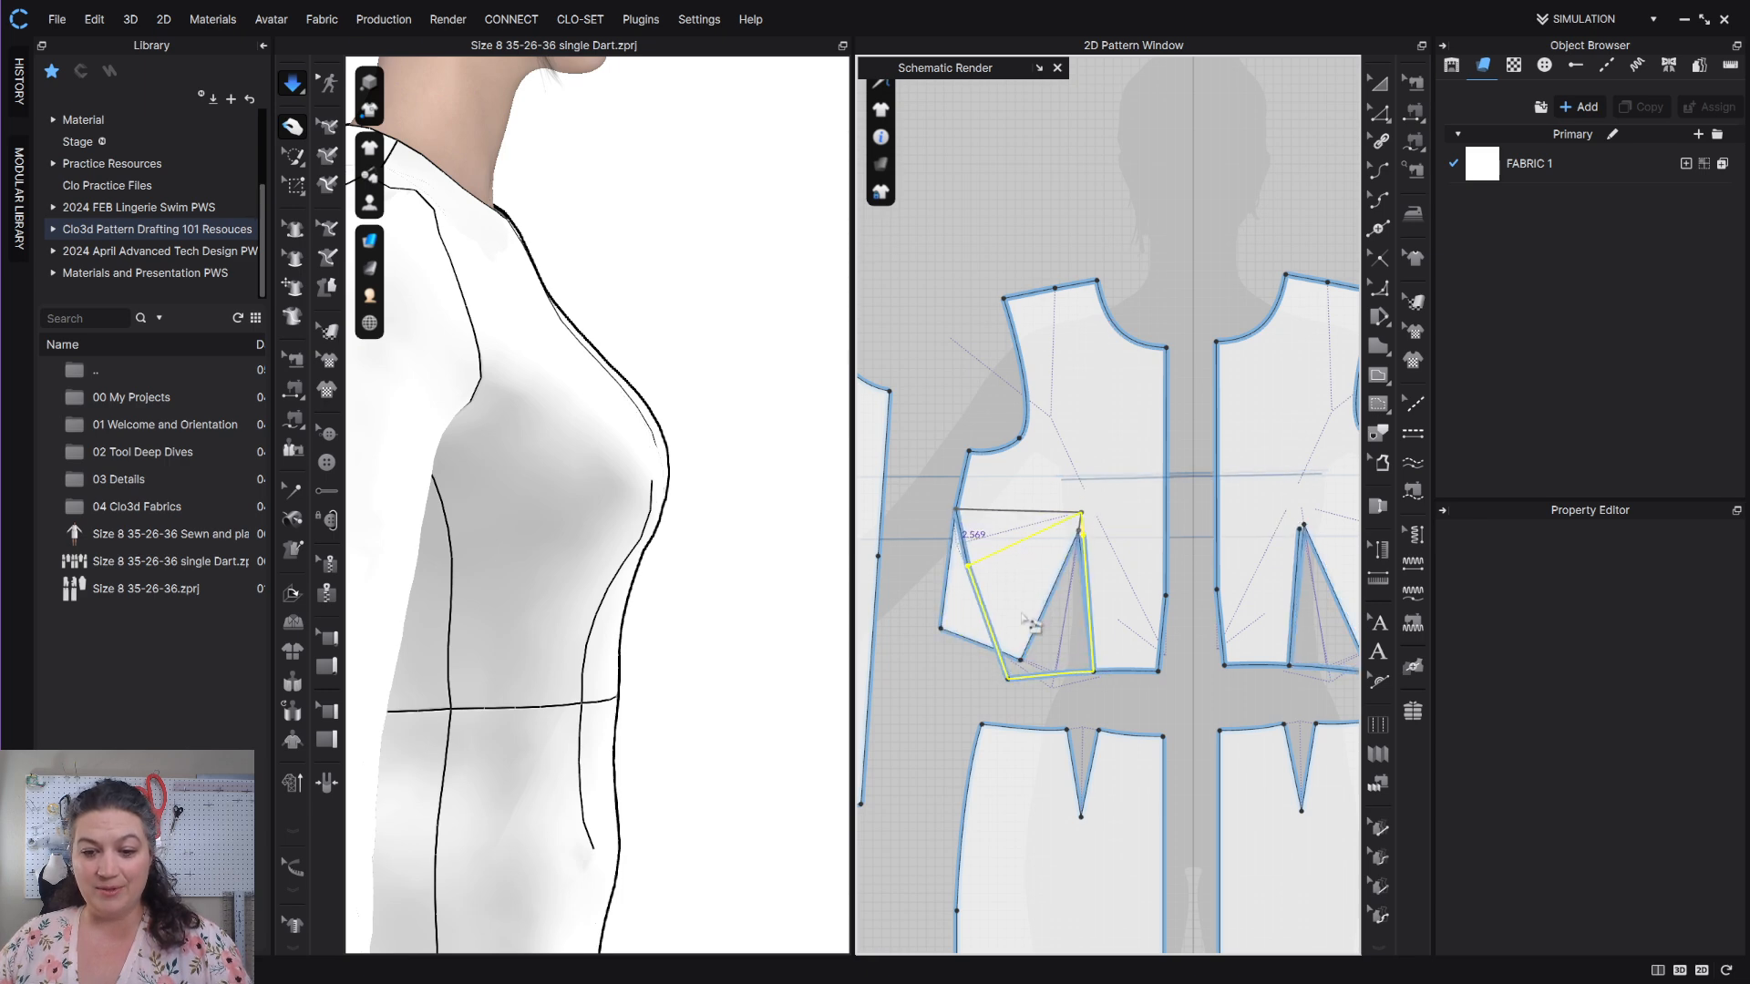
{"action": "scroll", "coordinate": [1027, 599], "scroll_direction": "up", "scroll_amount": 4}
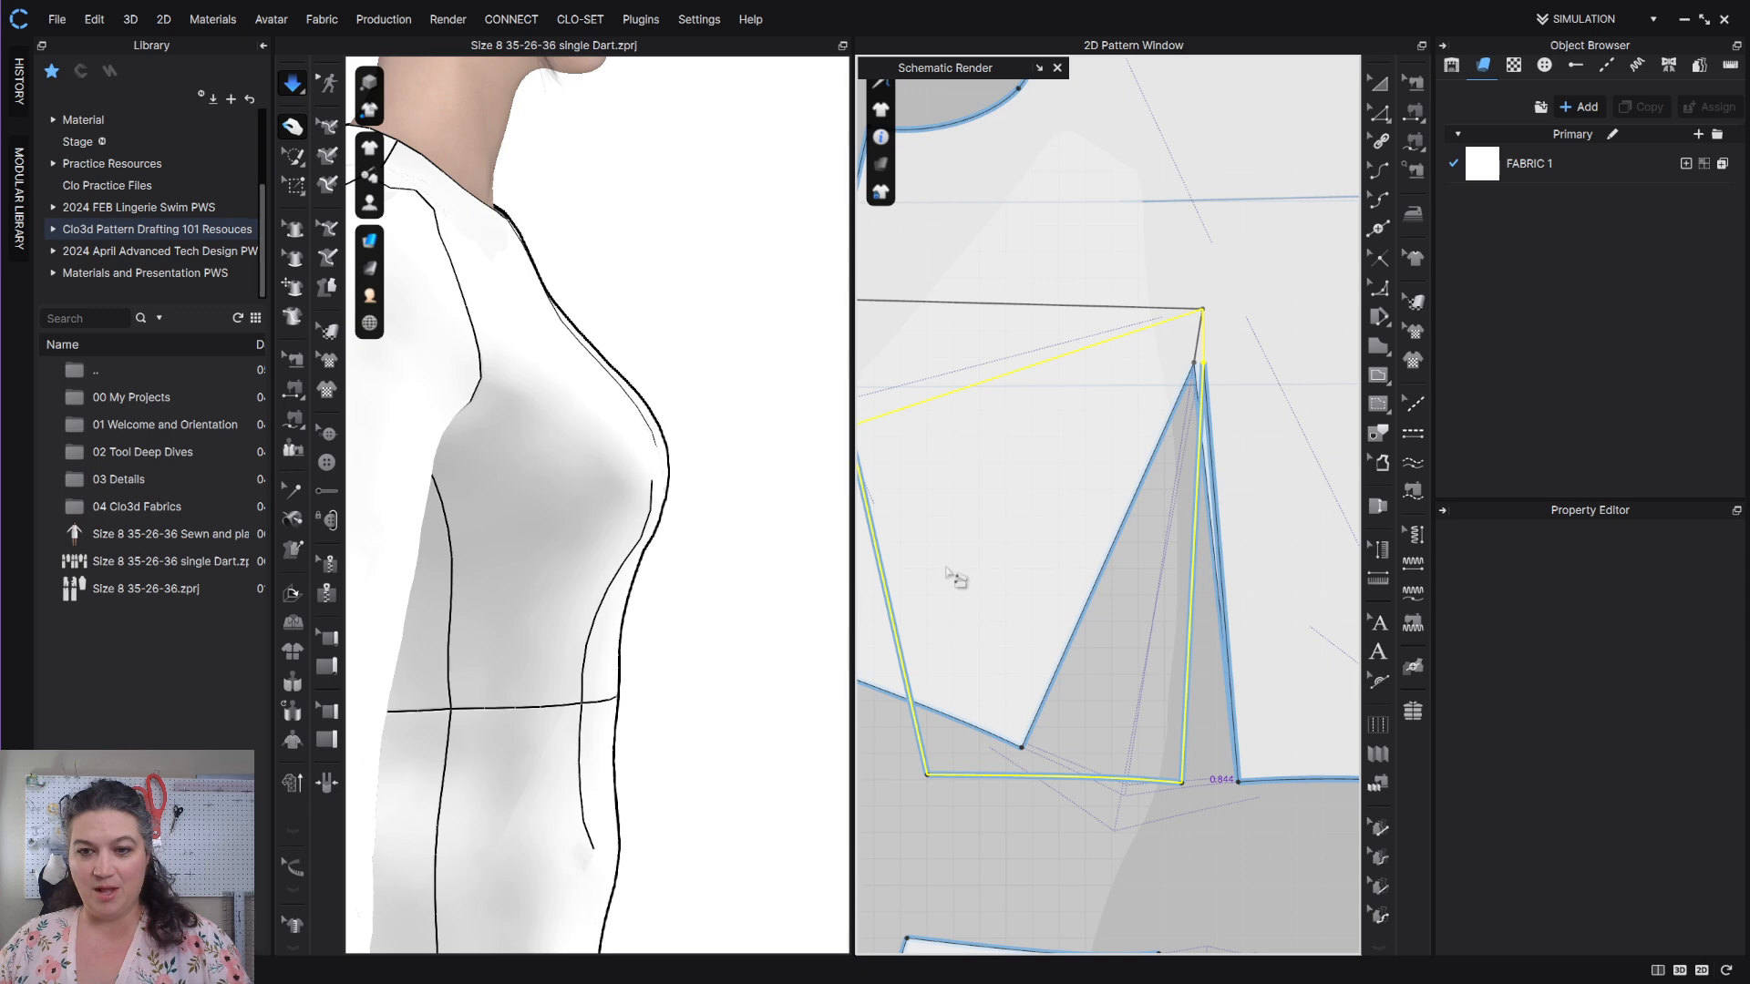
{"action": "left_click", "coordinate": [1182, 329]}
Simulate the garment to sew the side and waist darts closed, and view the full front of the dress.
{"action": "scroll", "coordinate": [679, 576], "scroll_direction": "down", "scroll_amount": 3}
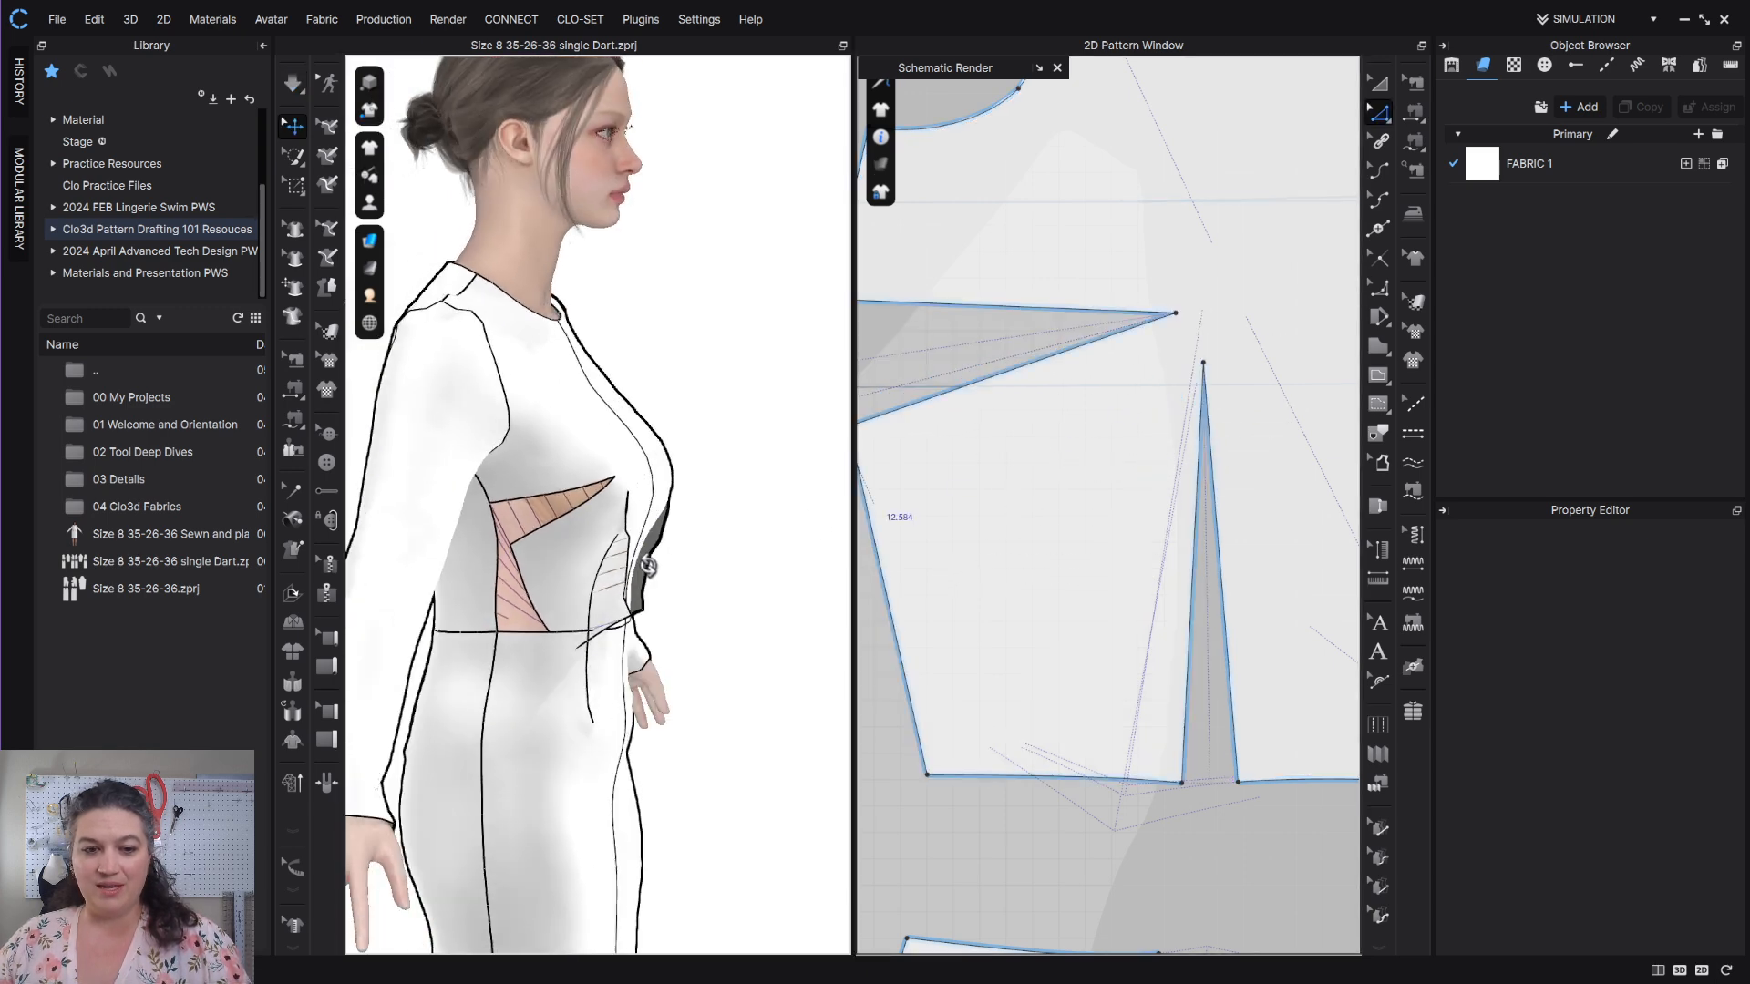
{"action": "mouse_move", "coordinate": [648, 565]}
{"action": "right_mouse_down"}
{"action": "mouse_move", "coordinate": [598, 574]}
{"action": "mouse_move", "coordinate": [647, 561]}
{"action": "mouse_move", "coordinate": [635, 551]}
{"action": "right_mouse_up"}
{"action": "key", "text": "space"}
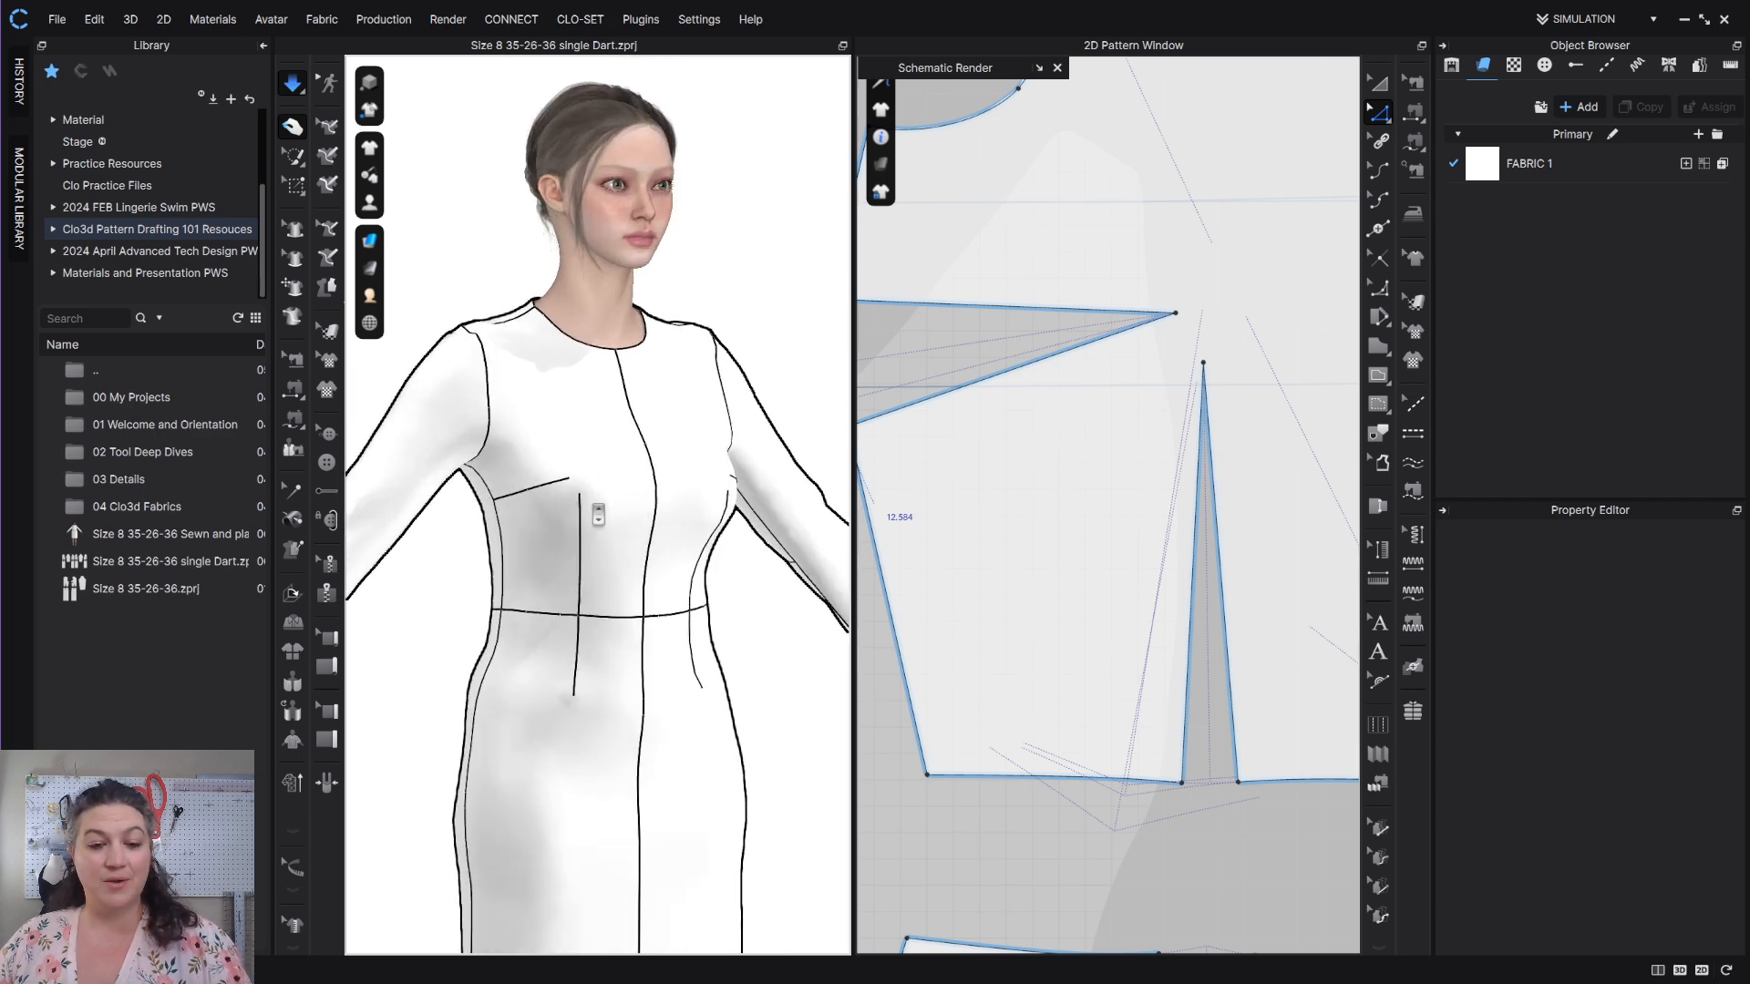
Rotate part of the side seam dart about the bust point into a new dart at the middle of the neckline, with its tip slightly above that point.
{"action": "scroll", "coordinate": [1121, 401], "scroll_direction": "down", "scroll_amount": 5}
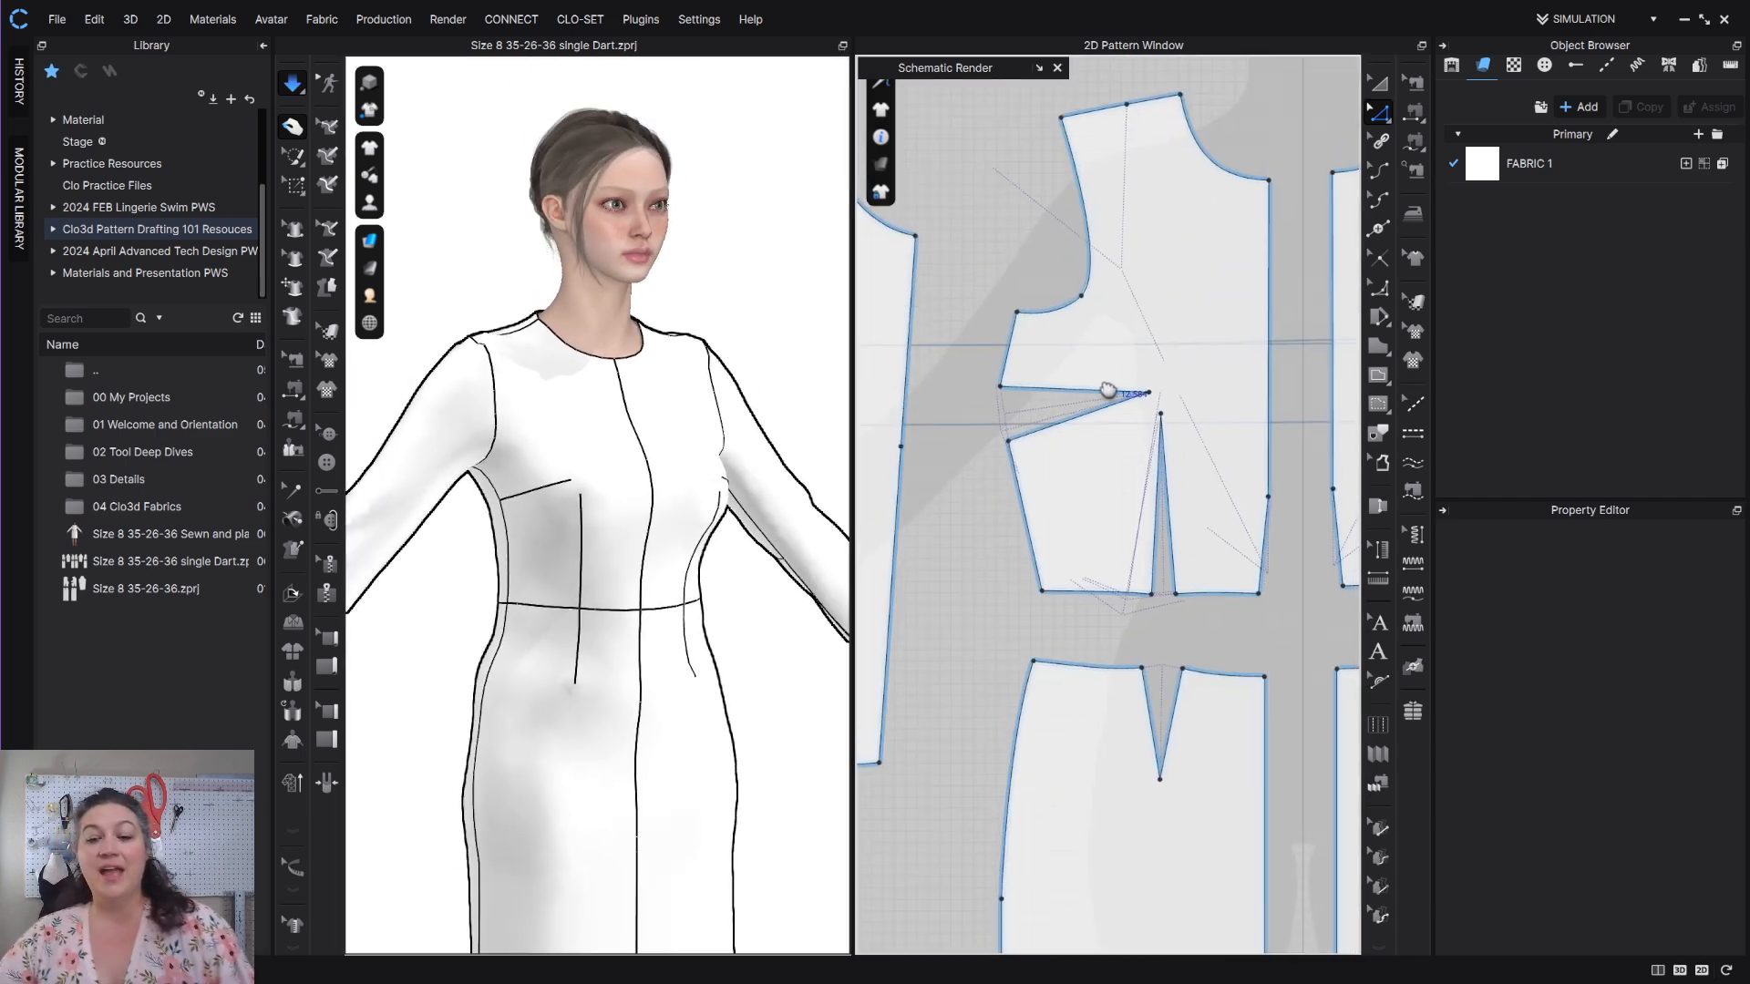
{"action": "right_click_drag", "start_coordinate": [1107, 390], "coordinate": [1079, 496]}
{"action": "left_click", "coordinate": [1092, 507]}
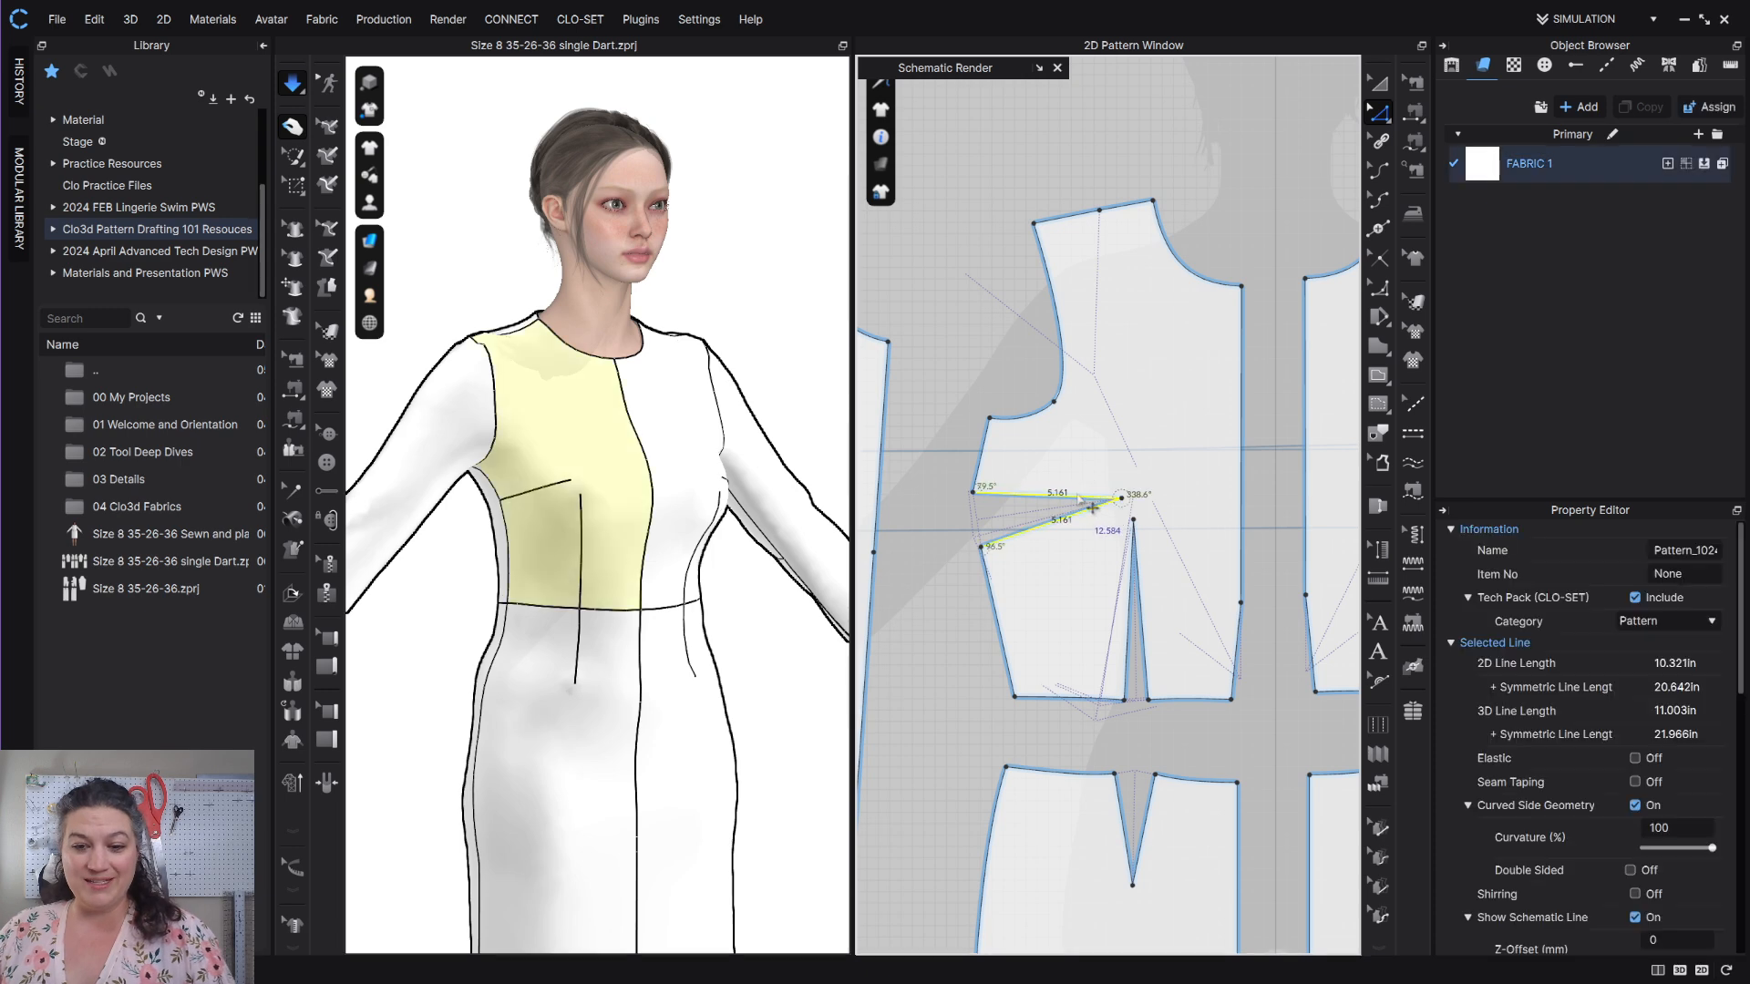
{"action": "right_click", "coordinate": [1077, 497]}
{"action": "left_click", "coordinate": [1137, 684]}
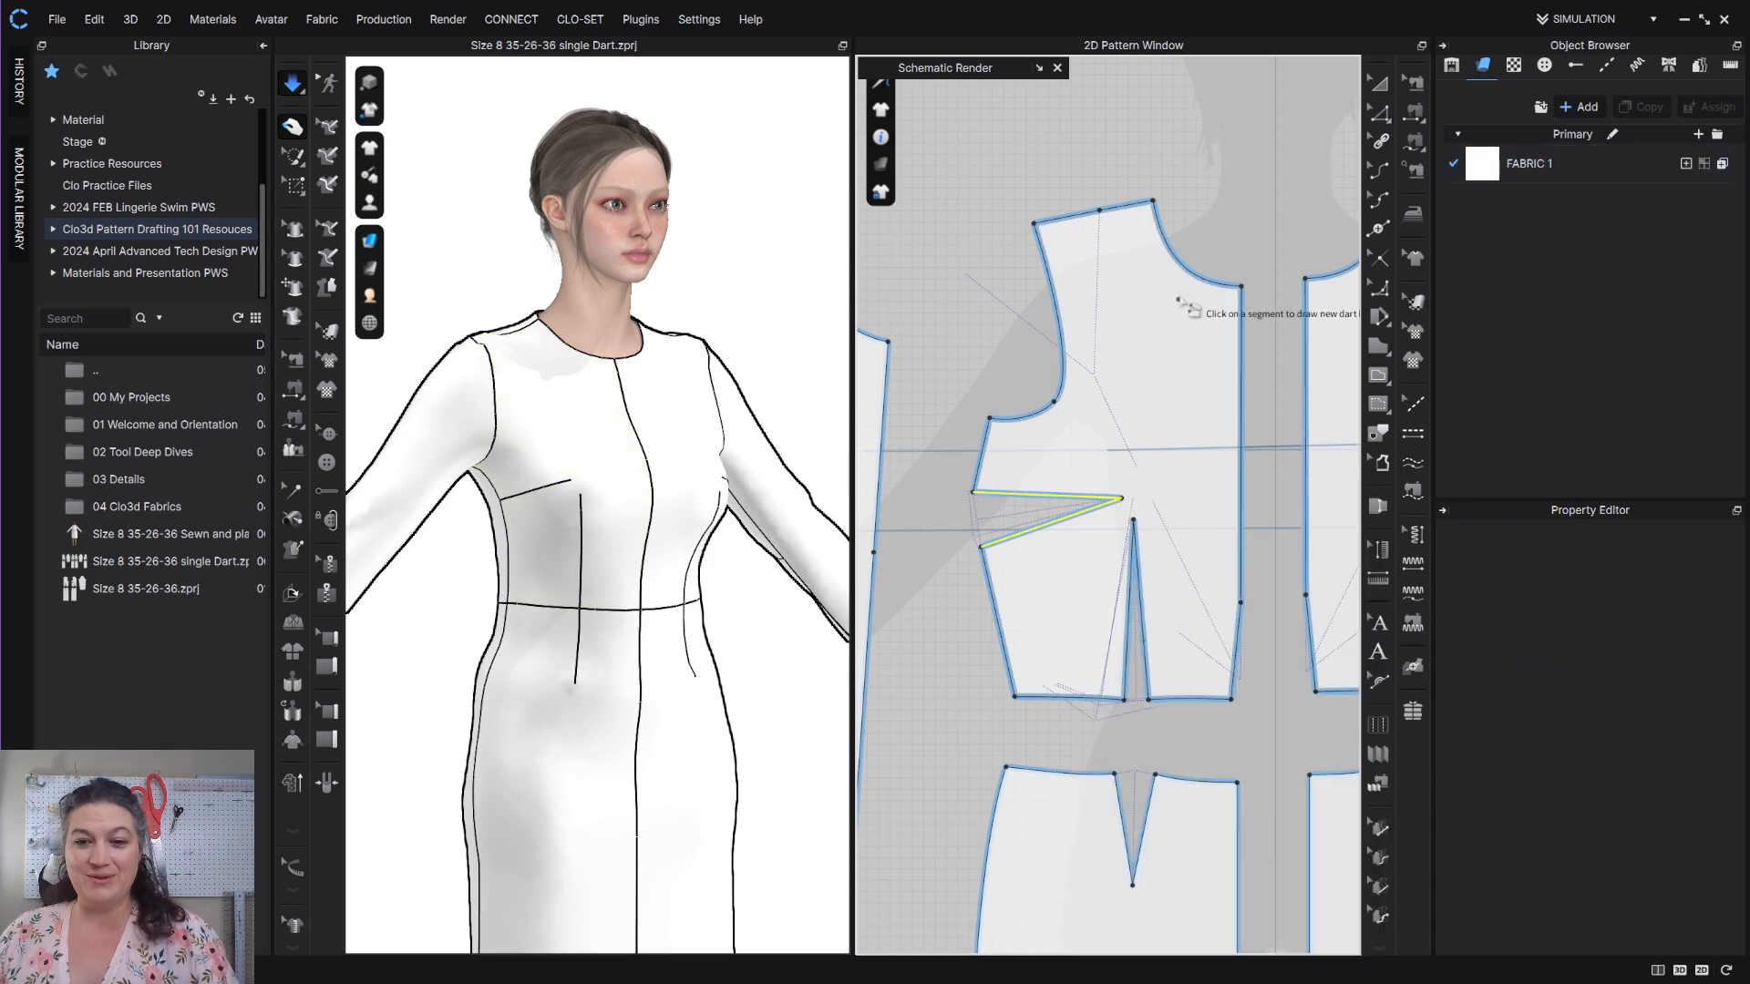
{"action": "left_click", "coordinate": [1188, 272]}
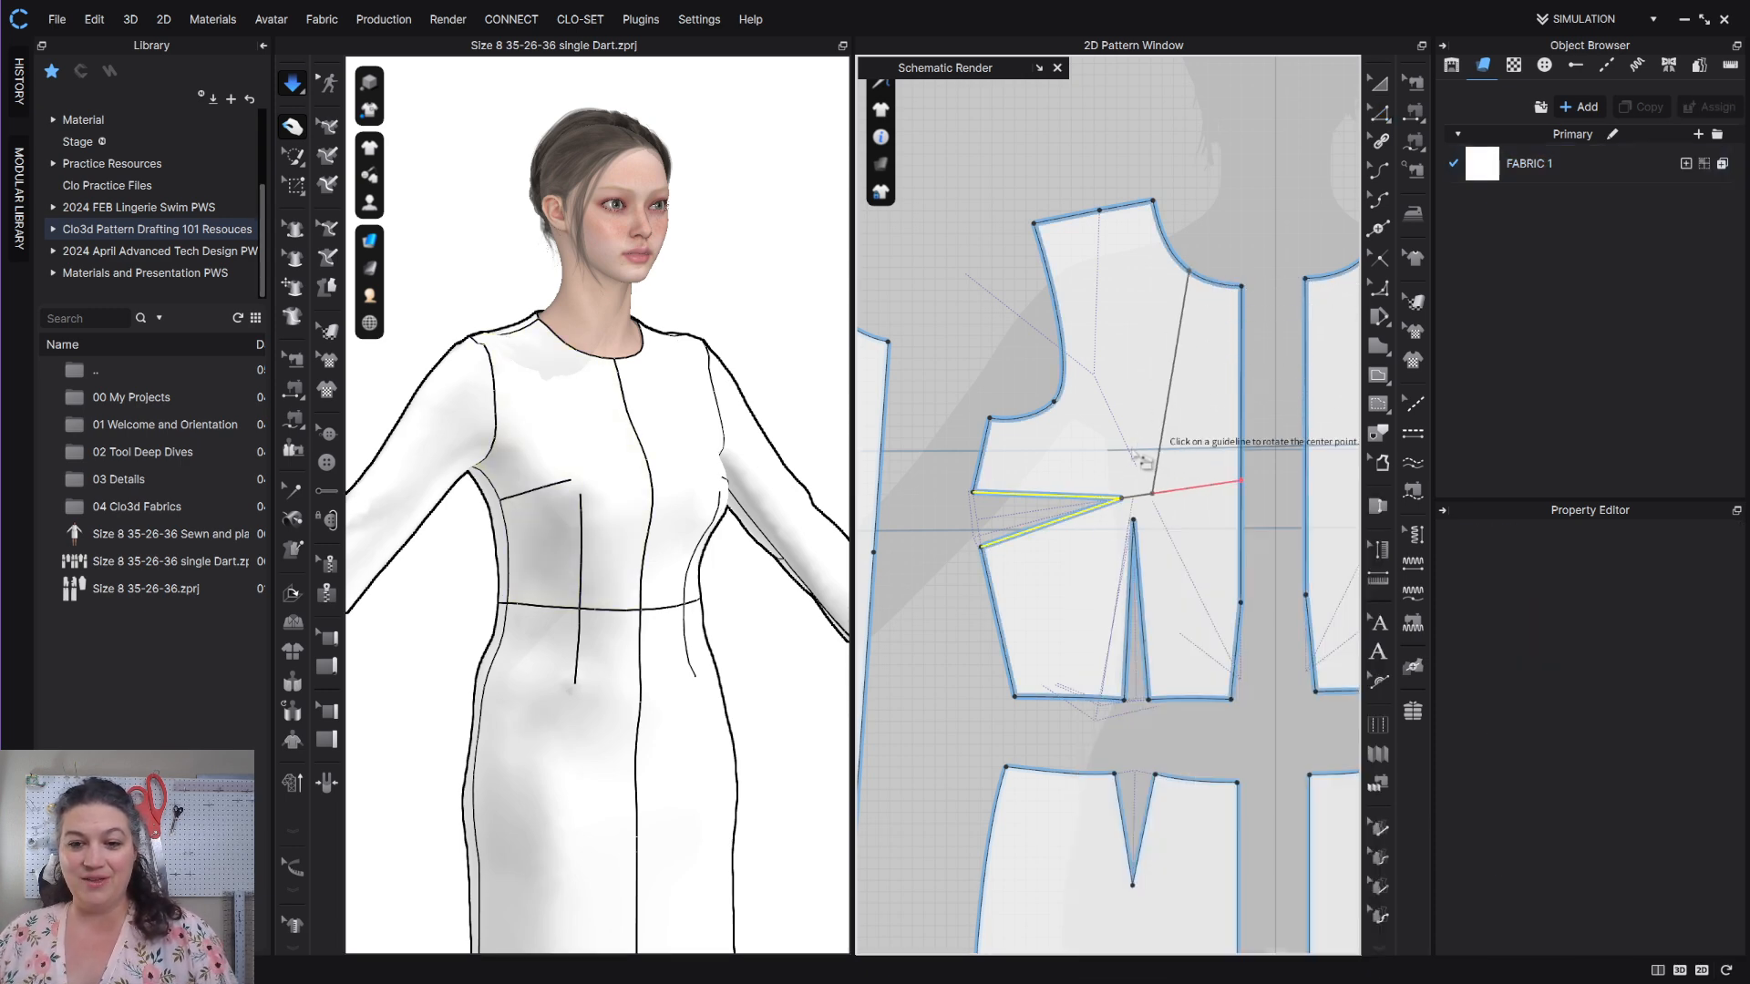
{"action": "left_click", "coordinate": [1135, 498]}
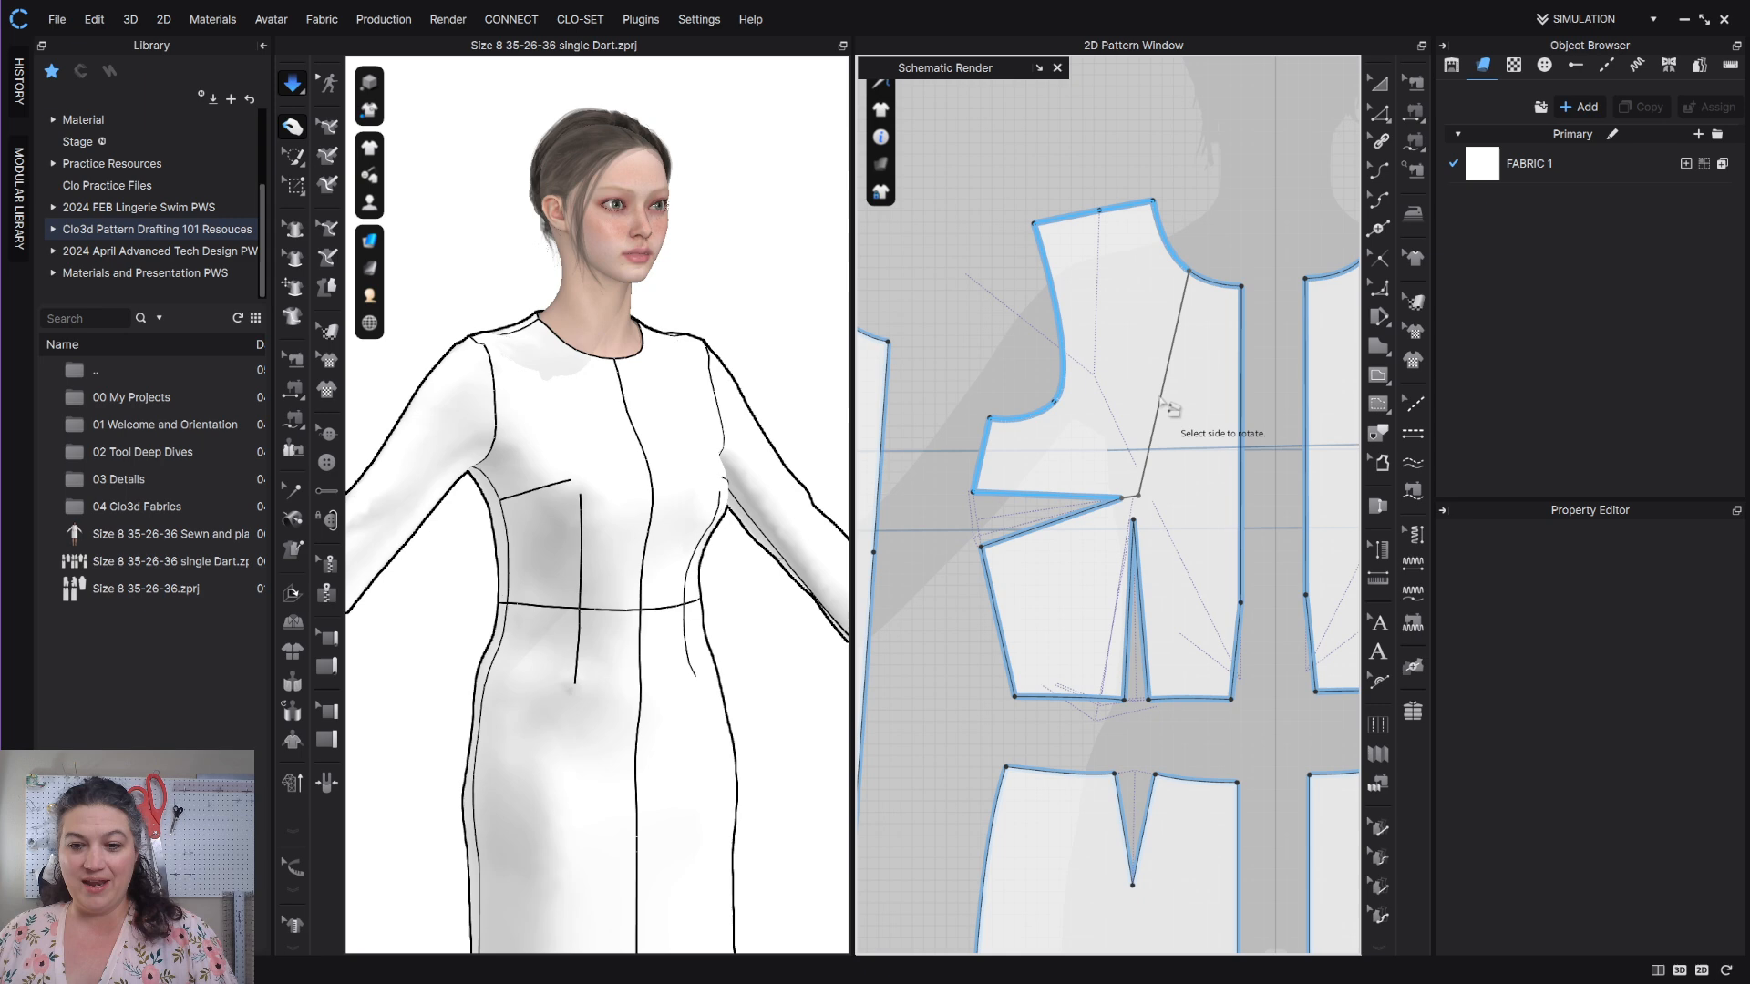
{"action": "left_click", "coordinate": [1144, 346]}
{"action": "left_click", "coordinate": [1120, 359]}
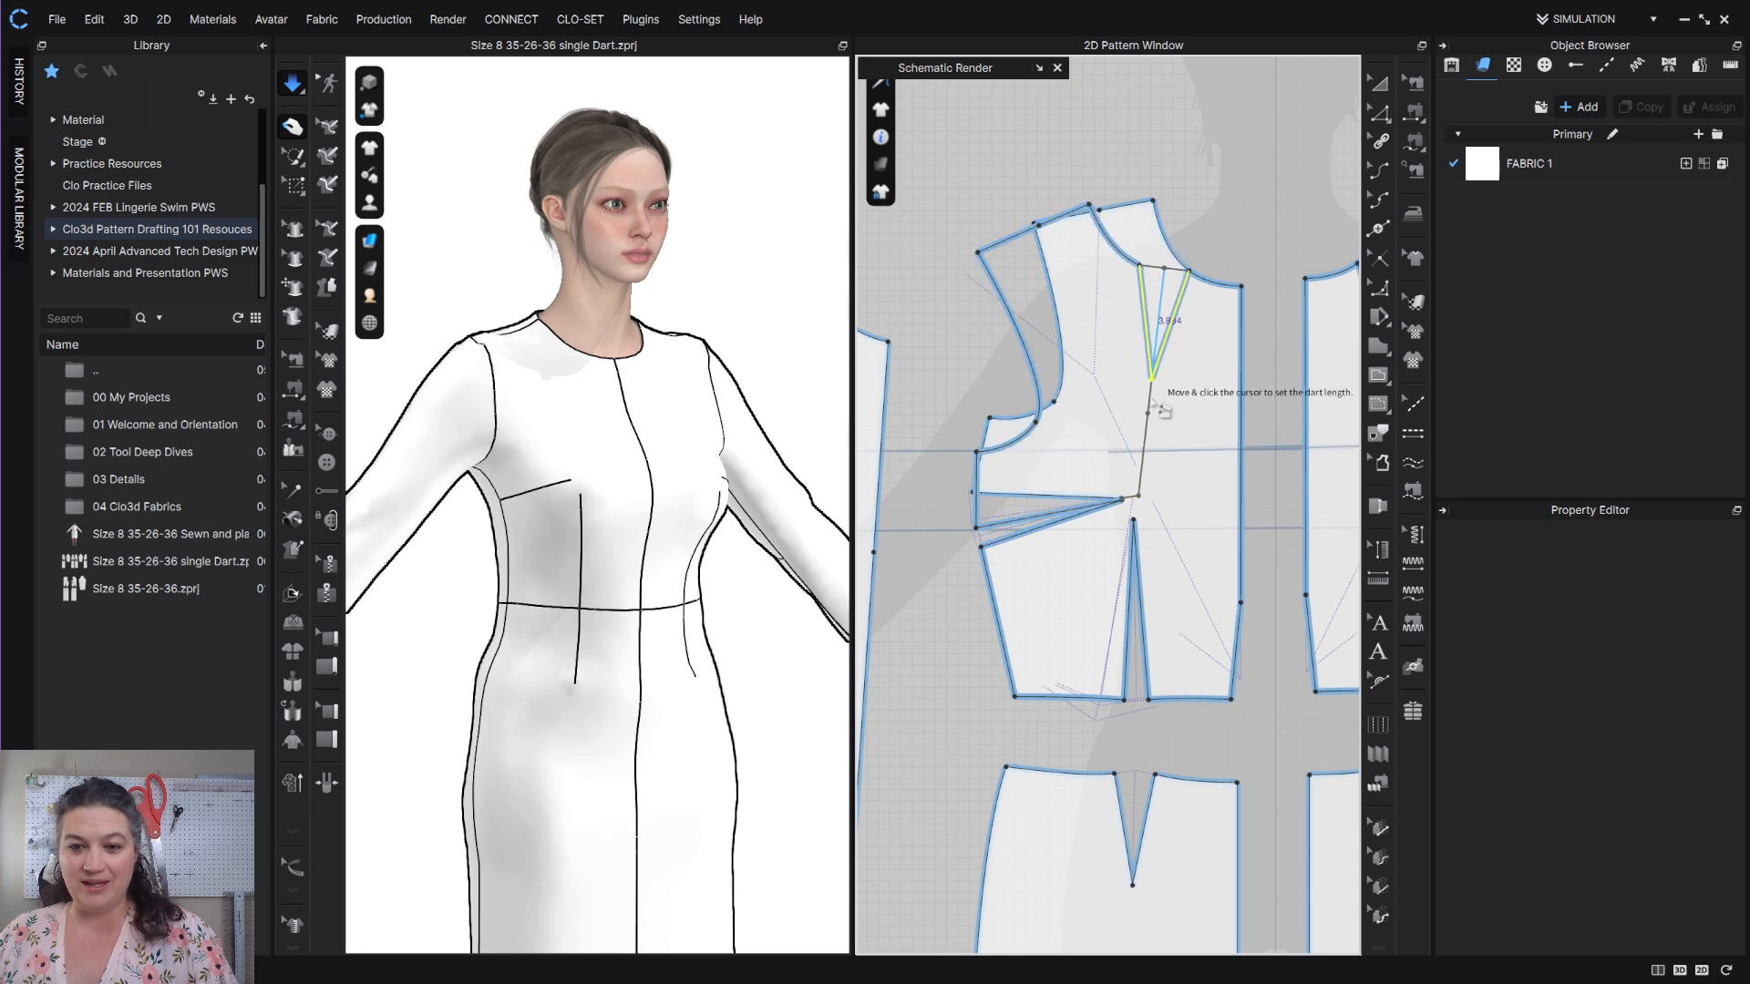
{"action": "left_click", "coordinate": [1148, 469]}
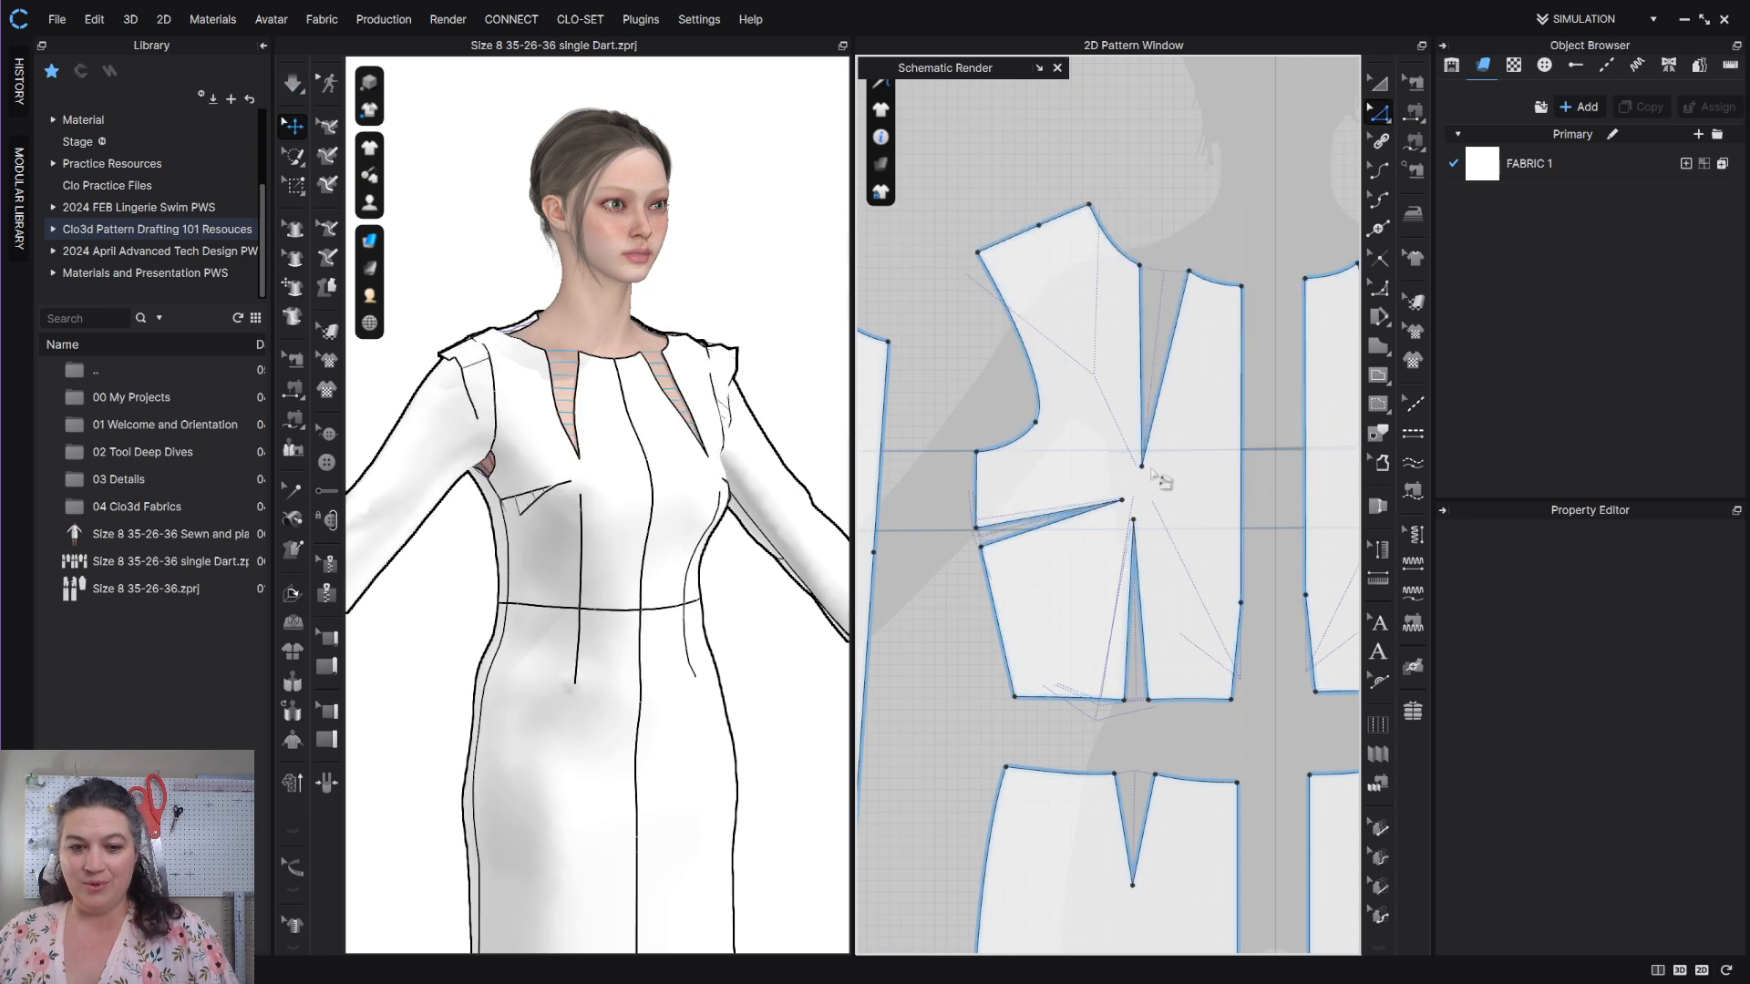